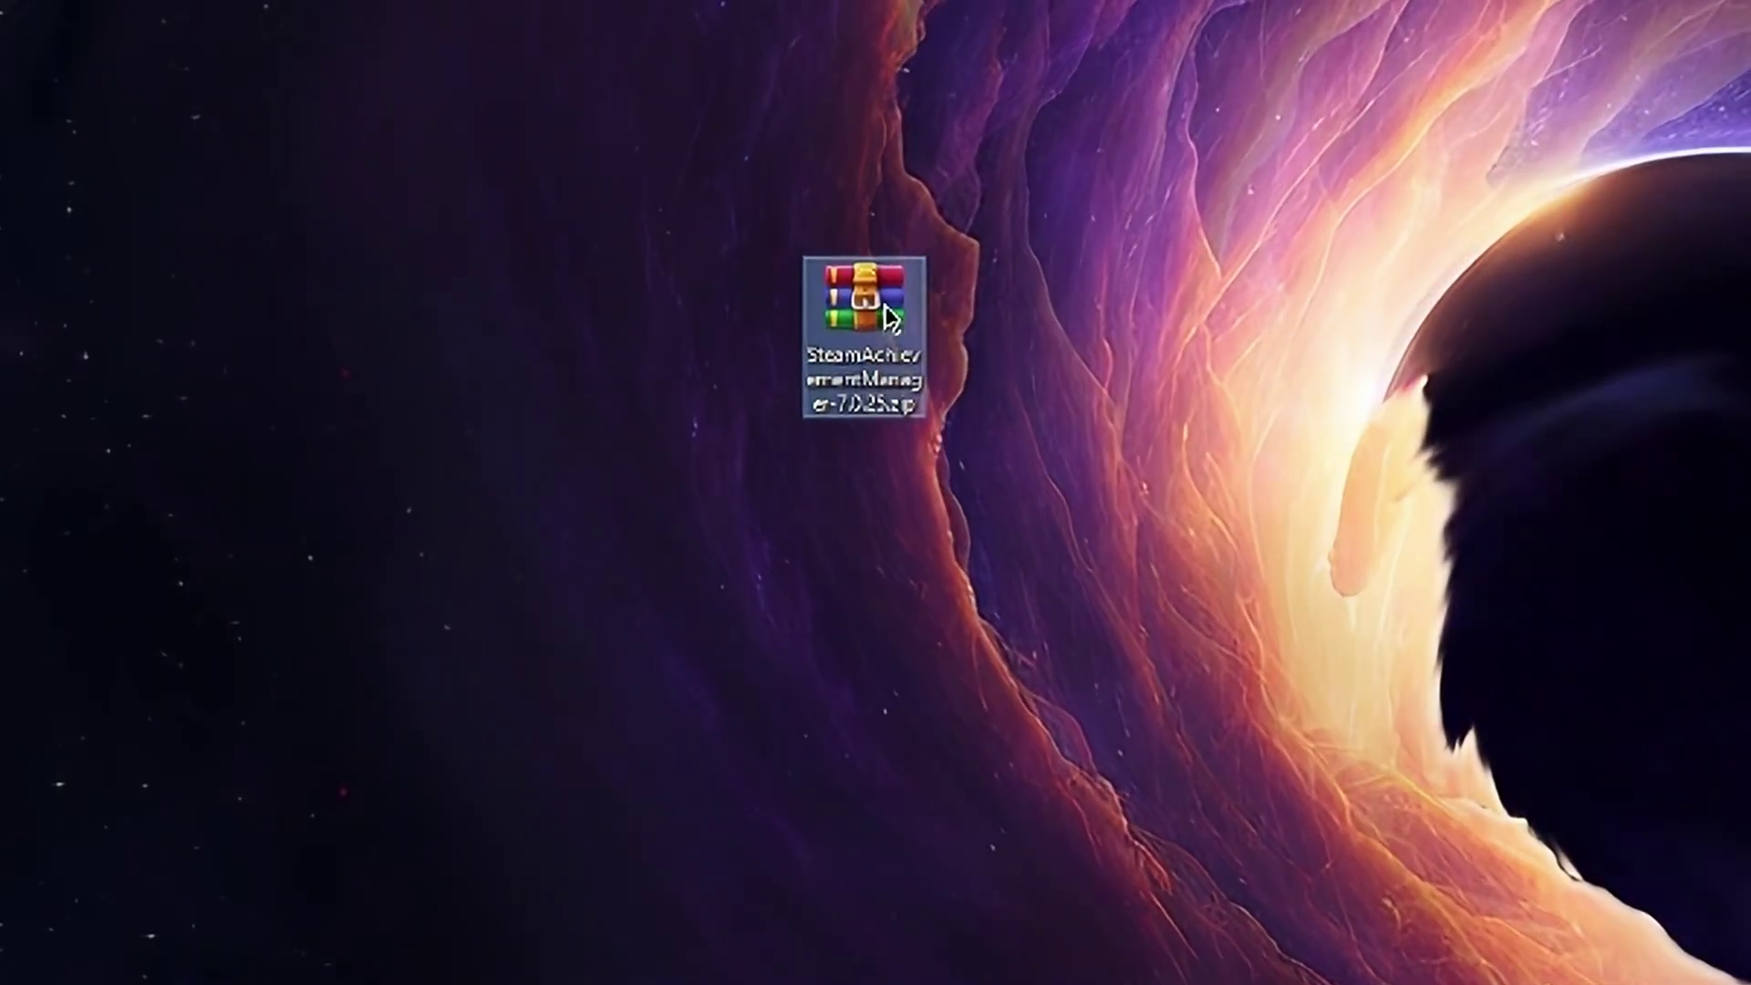
Extract the Steam Achievement Manager zip into a SteamAchievementManager-7.0.25 folder.
right_click(886, 308)
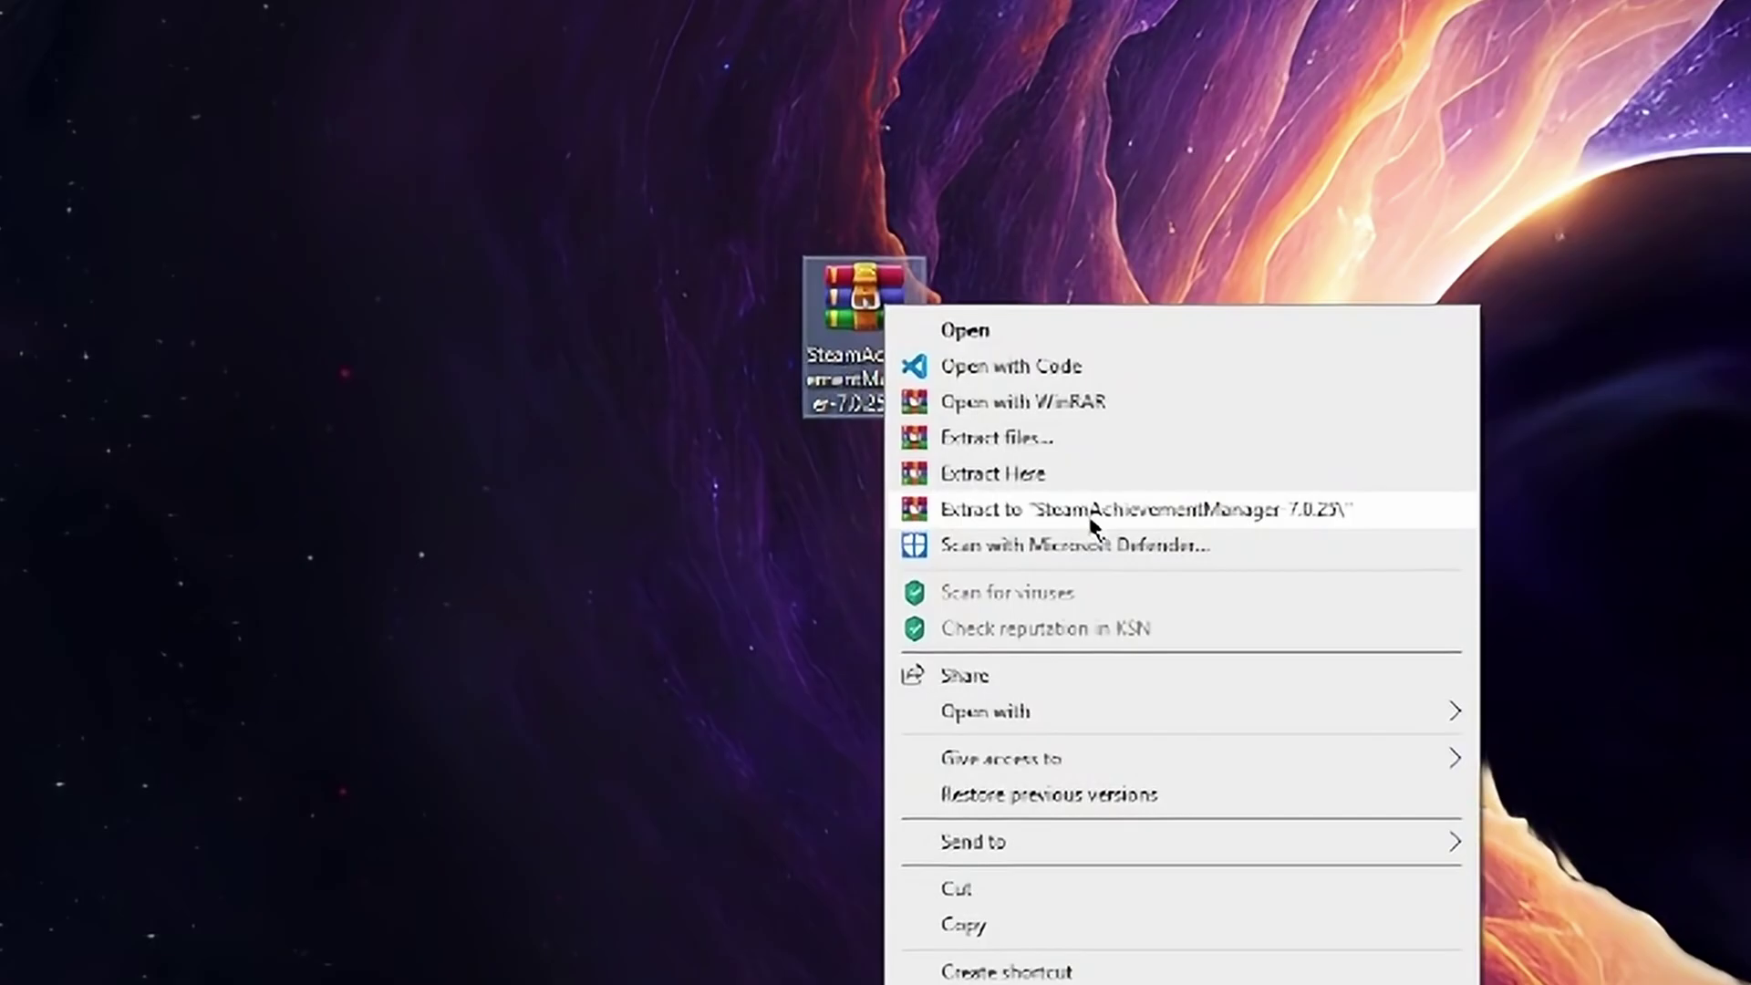
left_click(1087, 520)
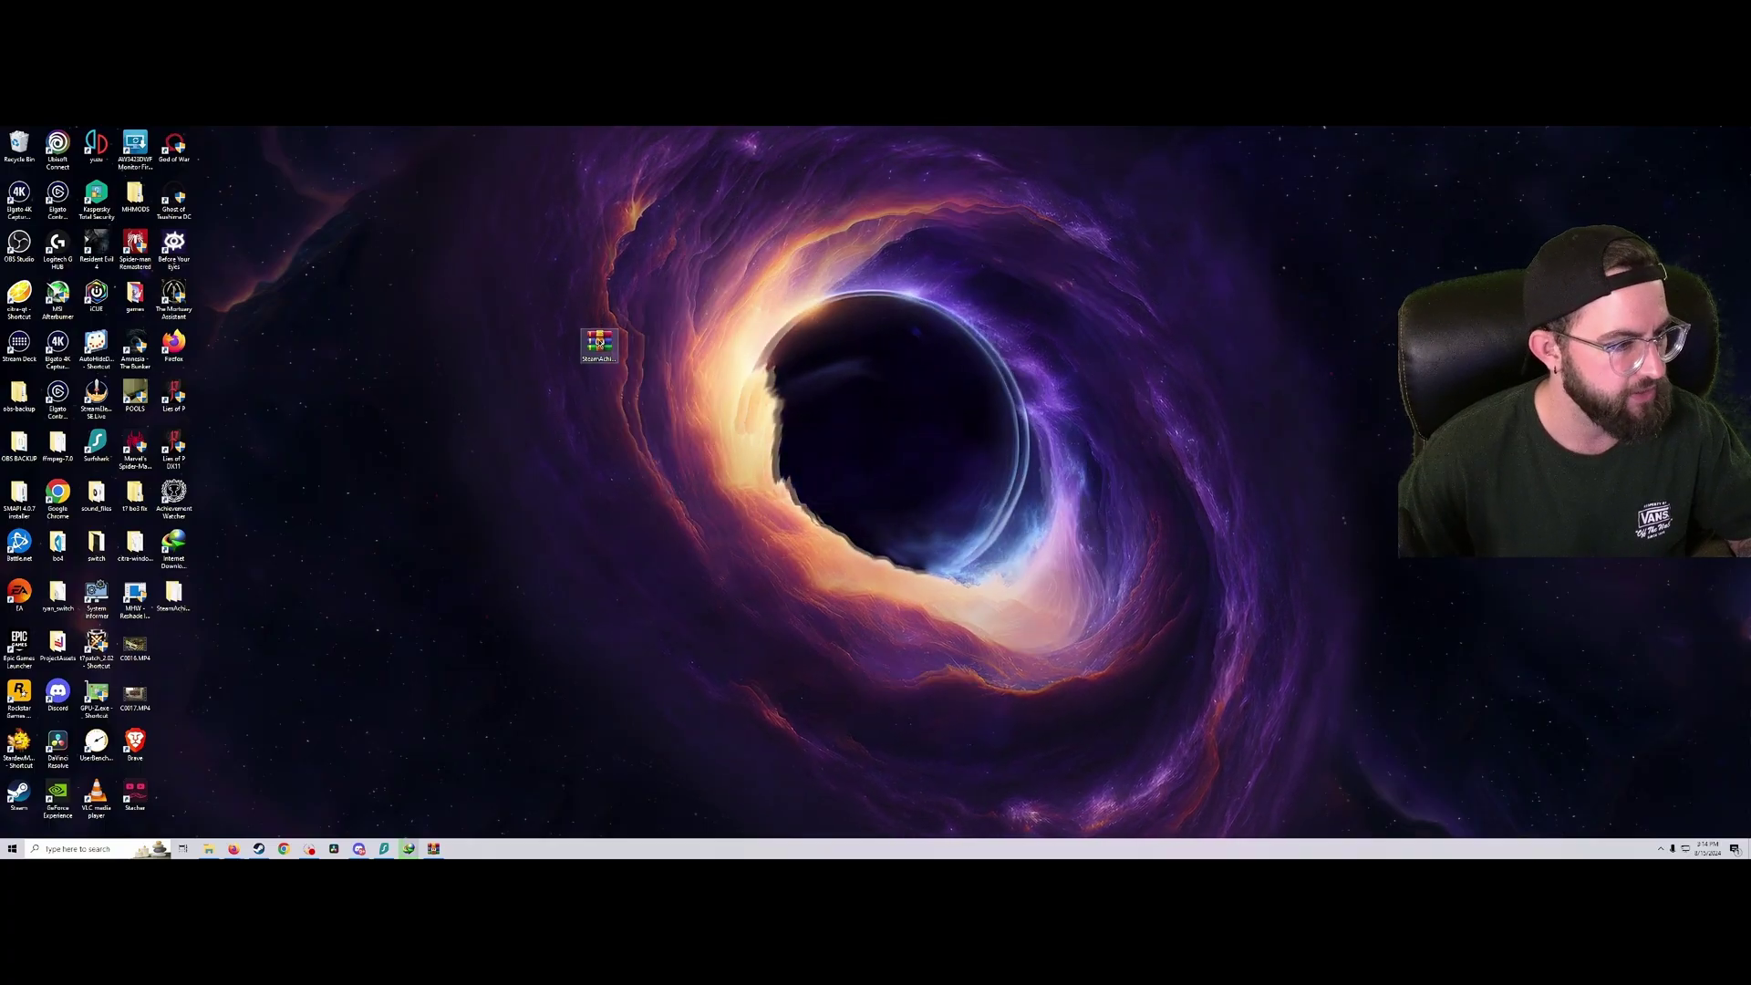
left_click_drag(600, 345, 190, 667)
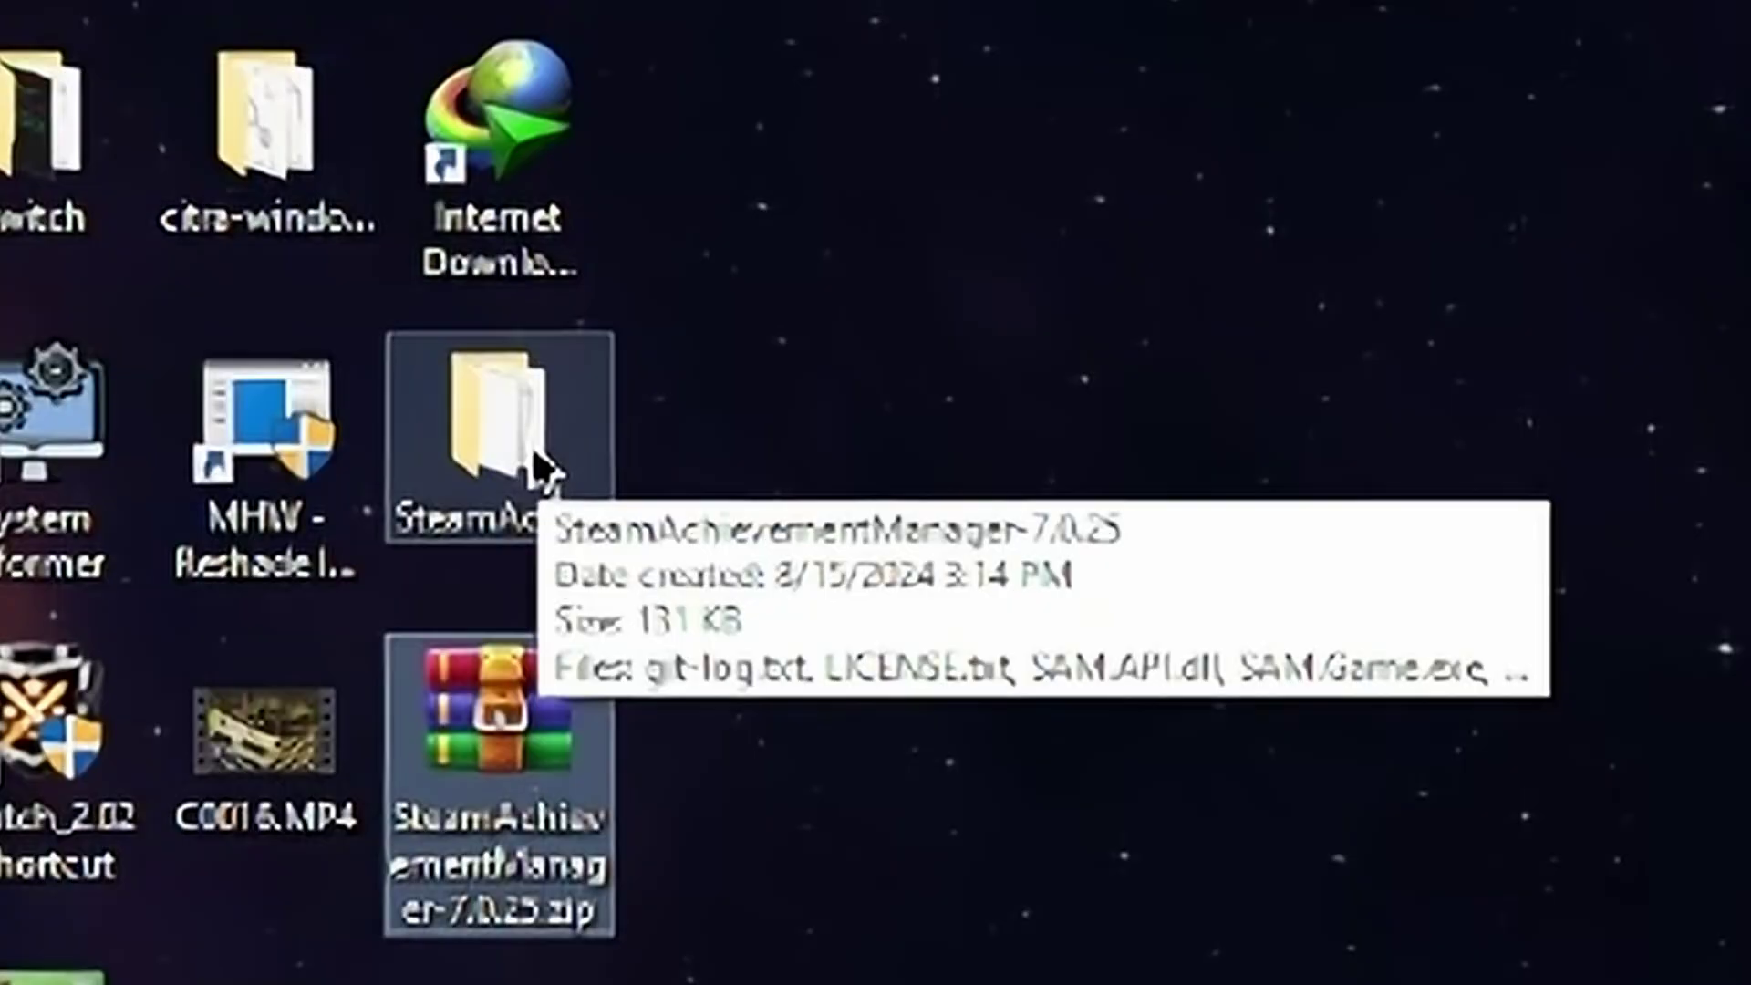
Open the extracted folder and launch SAM.Picker.exe.
double_click(278, 534)
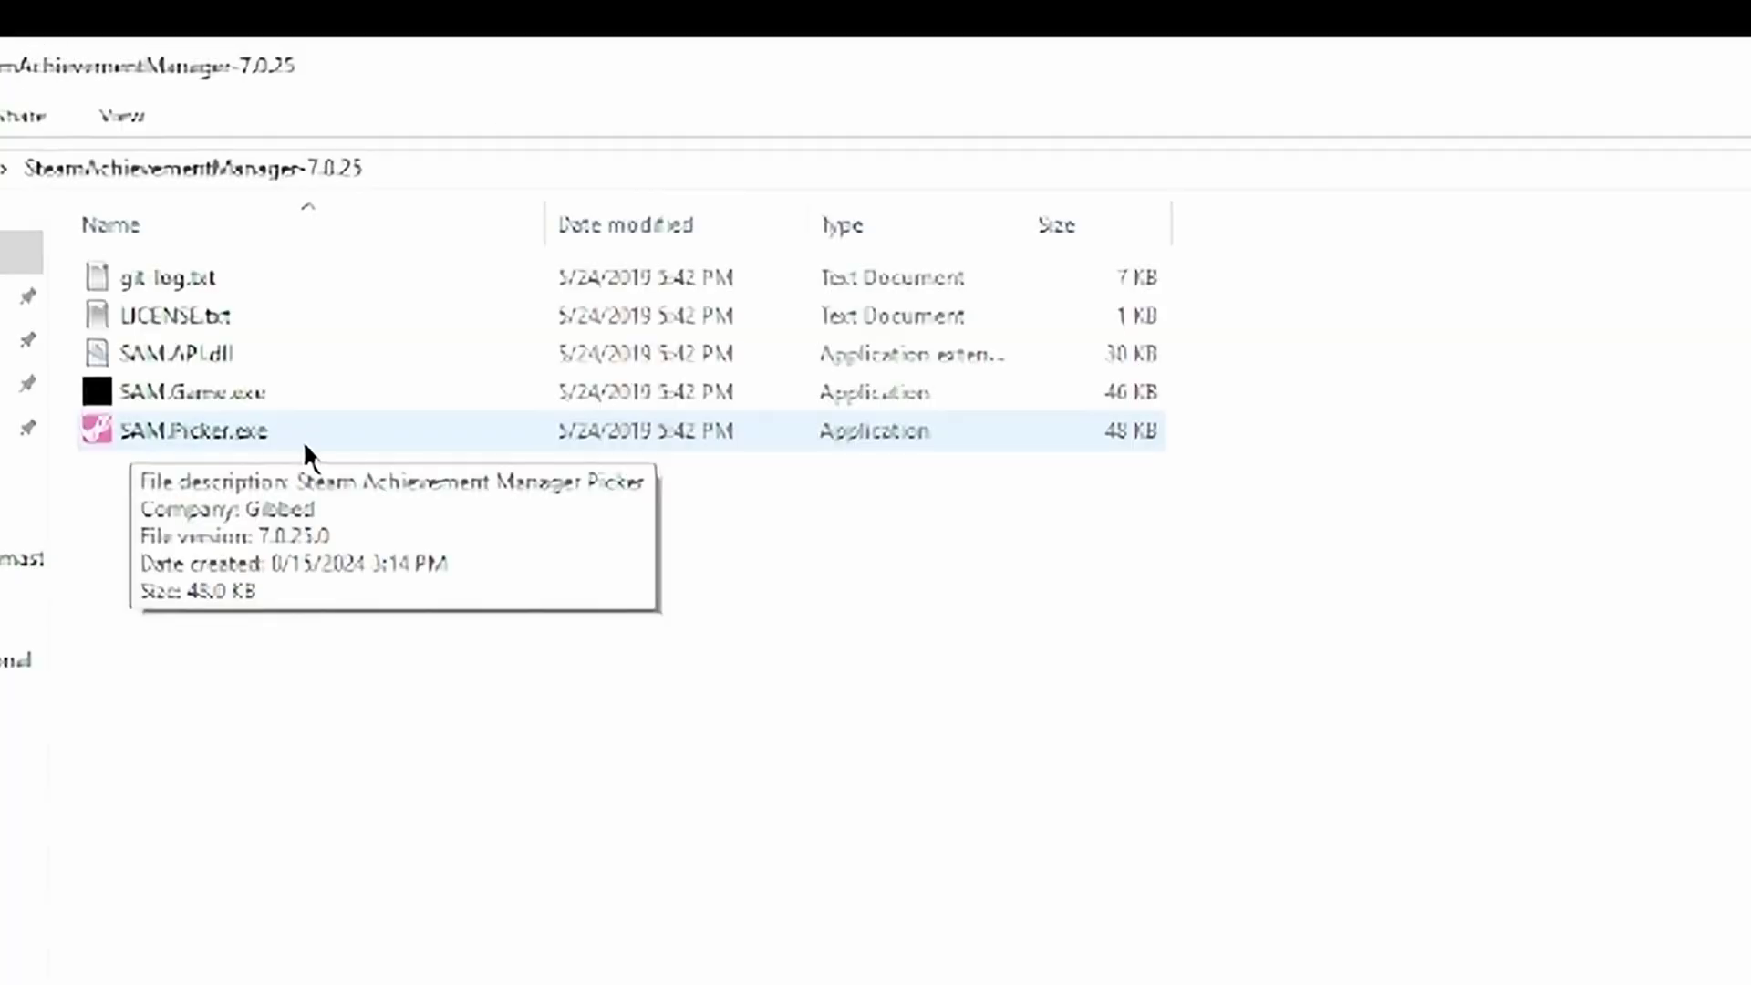
left_click(171, 193)
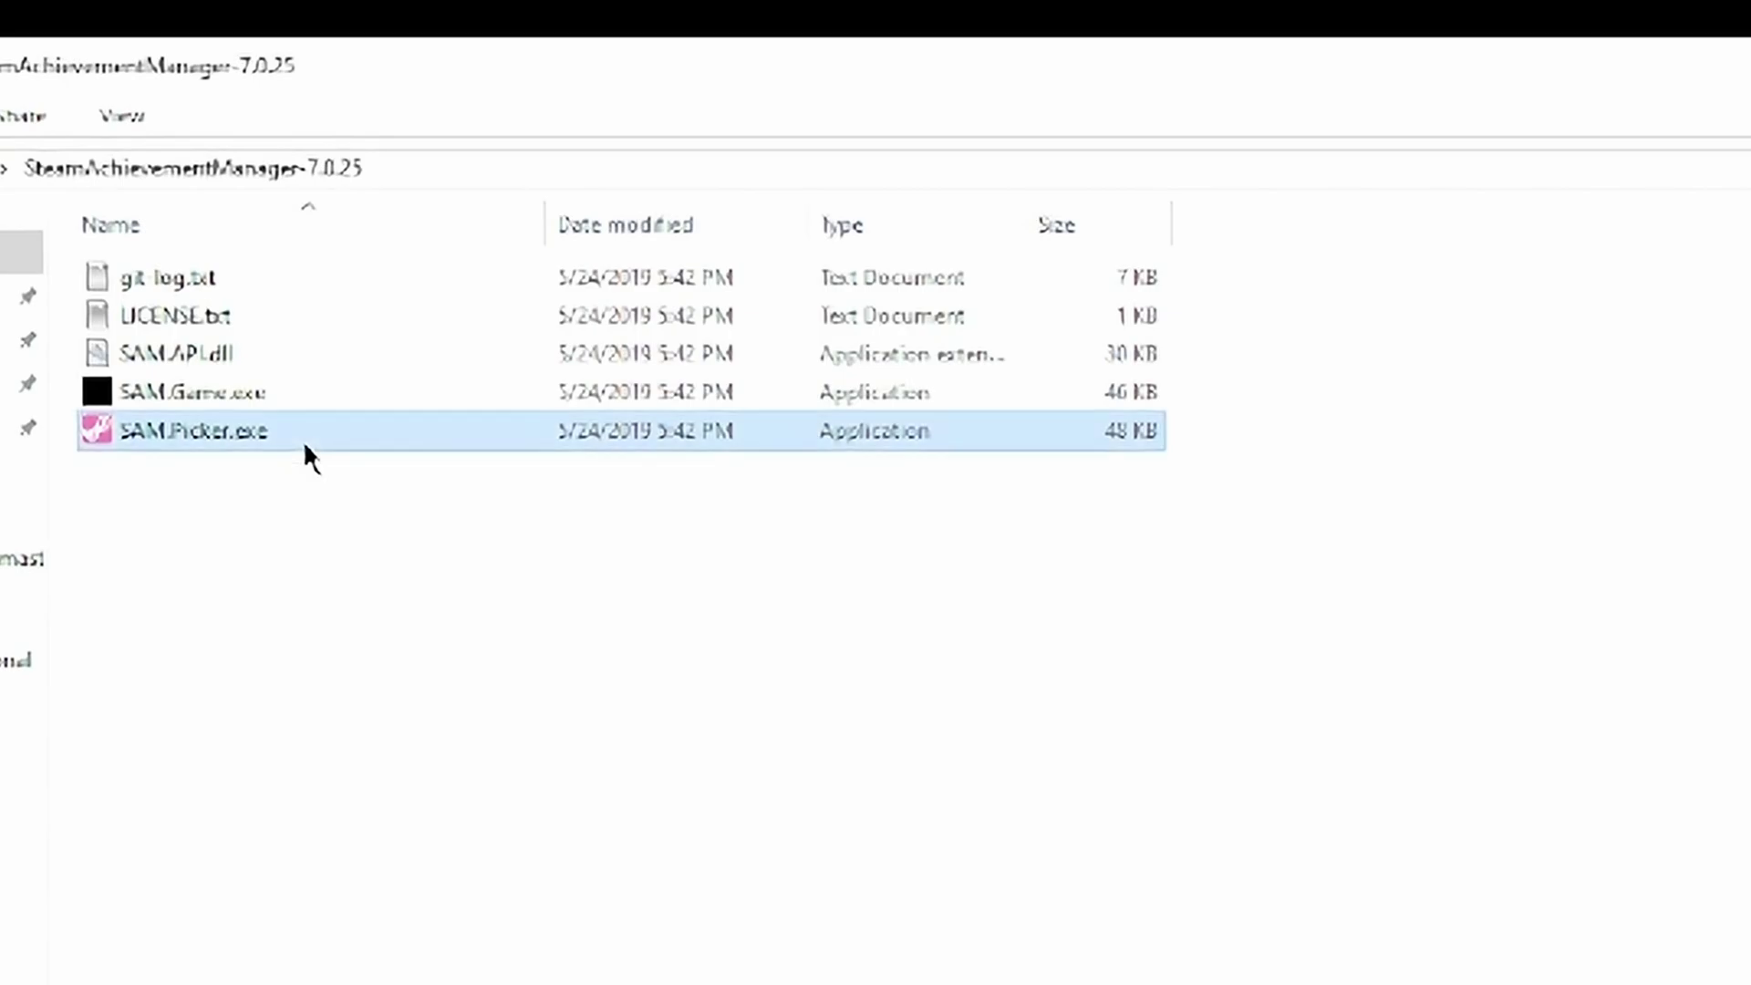
double_click(303, 440)
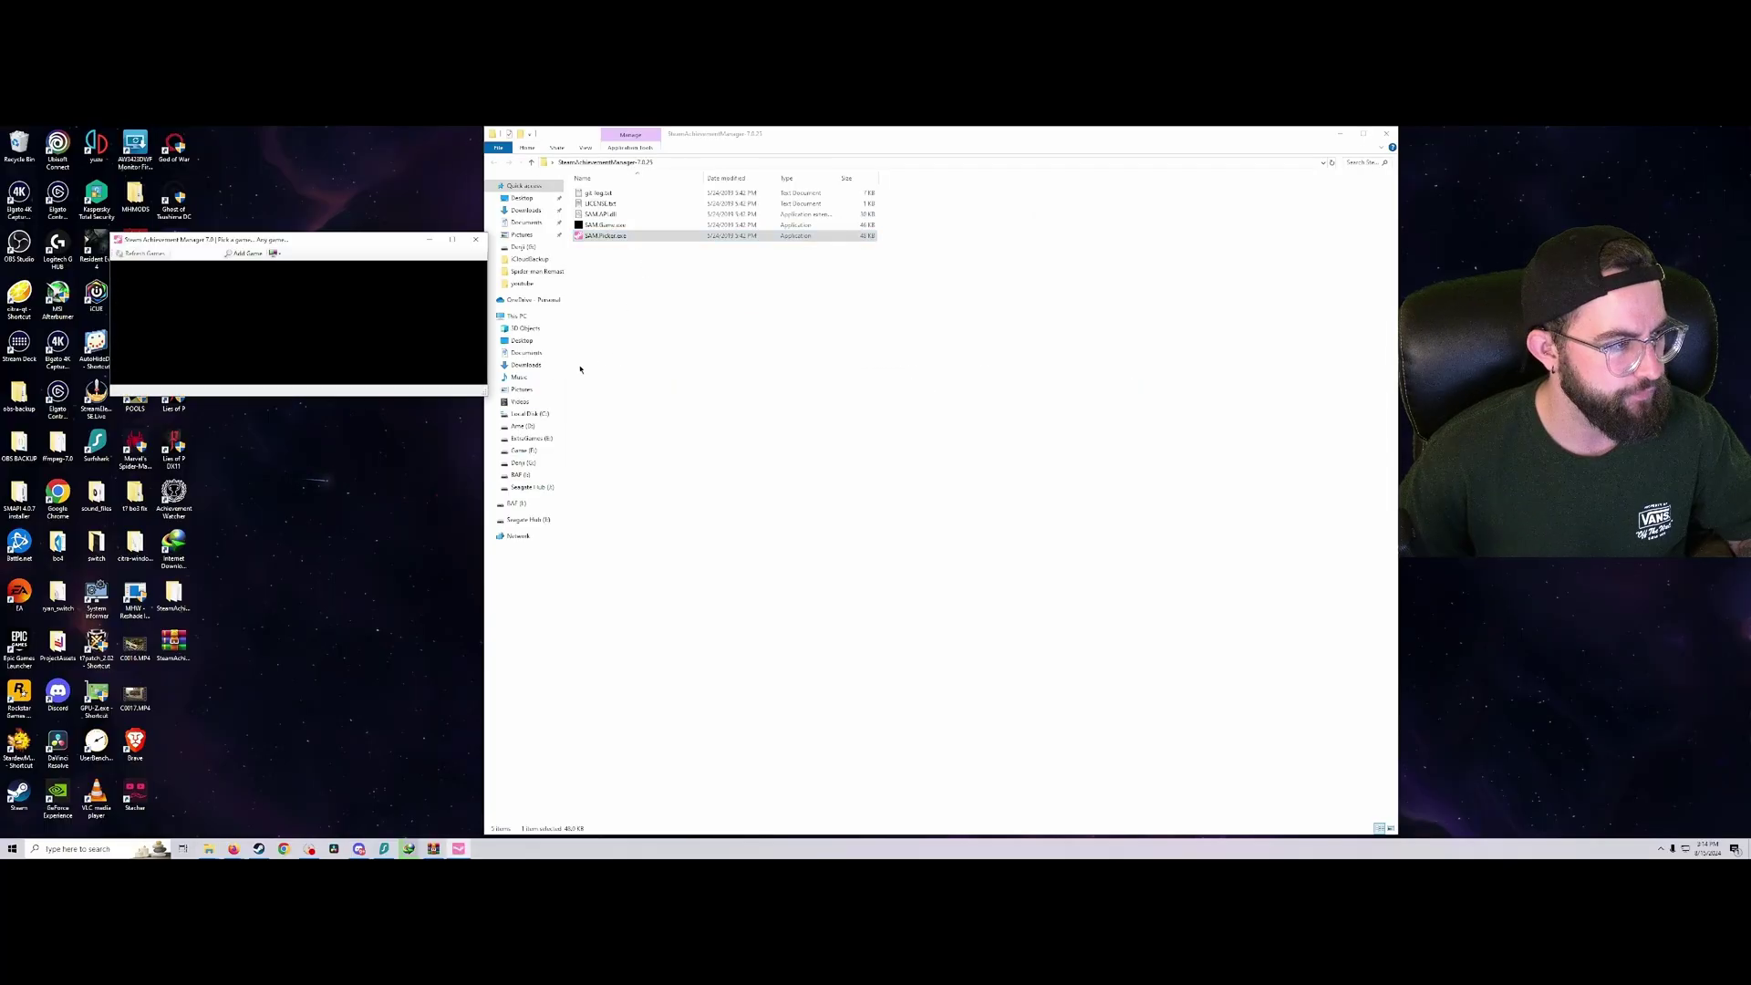
Close File Explorer, then centre and enlarge the SAM game picker window.
left_click(1386, 134)
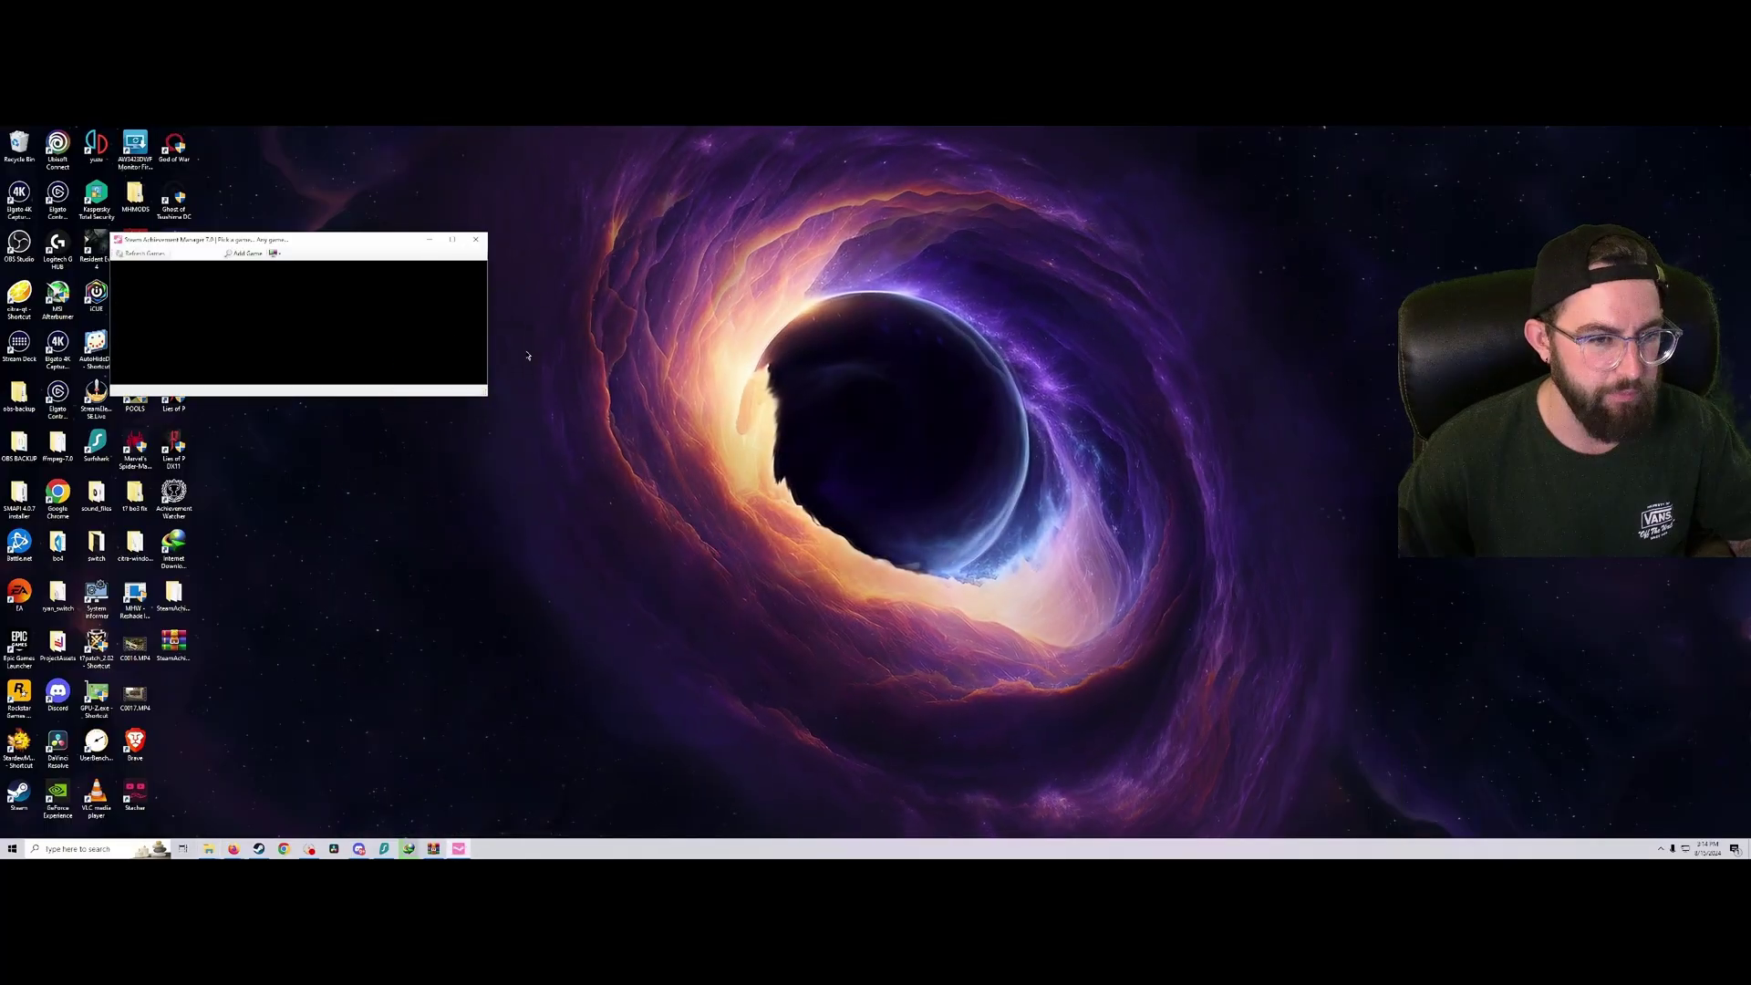
left_click_drag(363, 242, 987, 248)
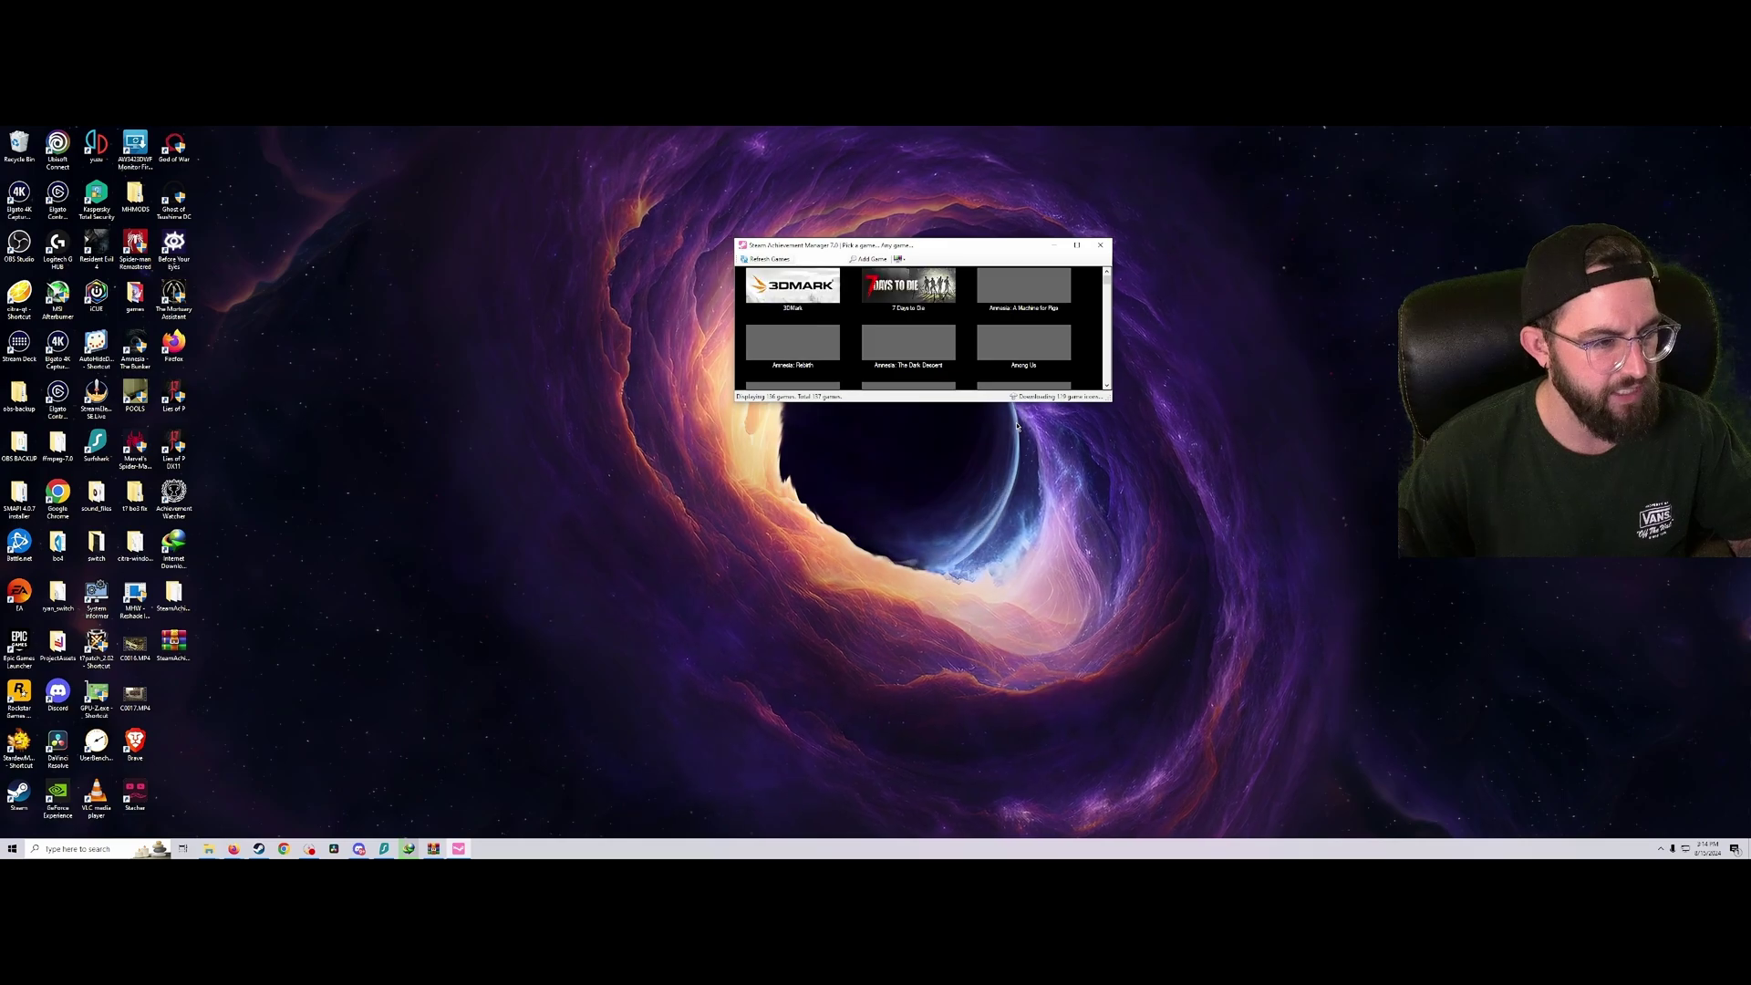
left_click_drag(1114, 403, 1572, 814)
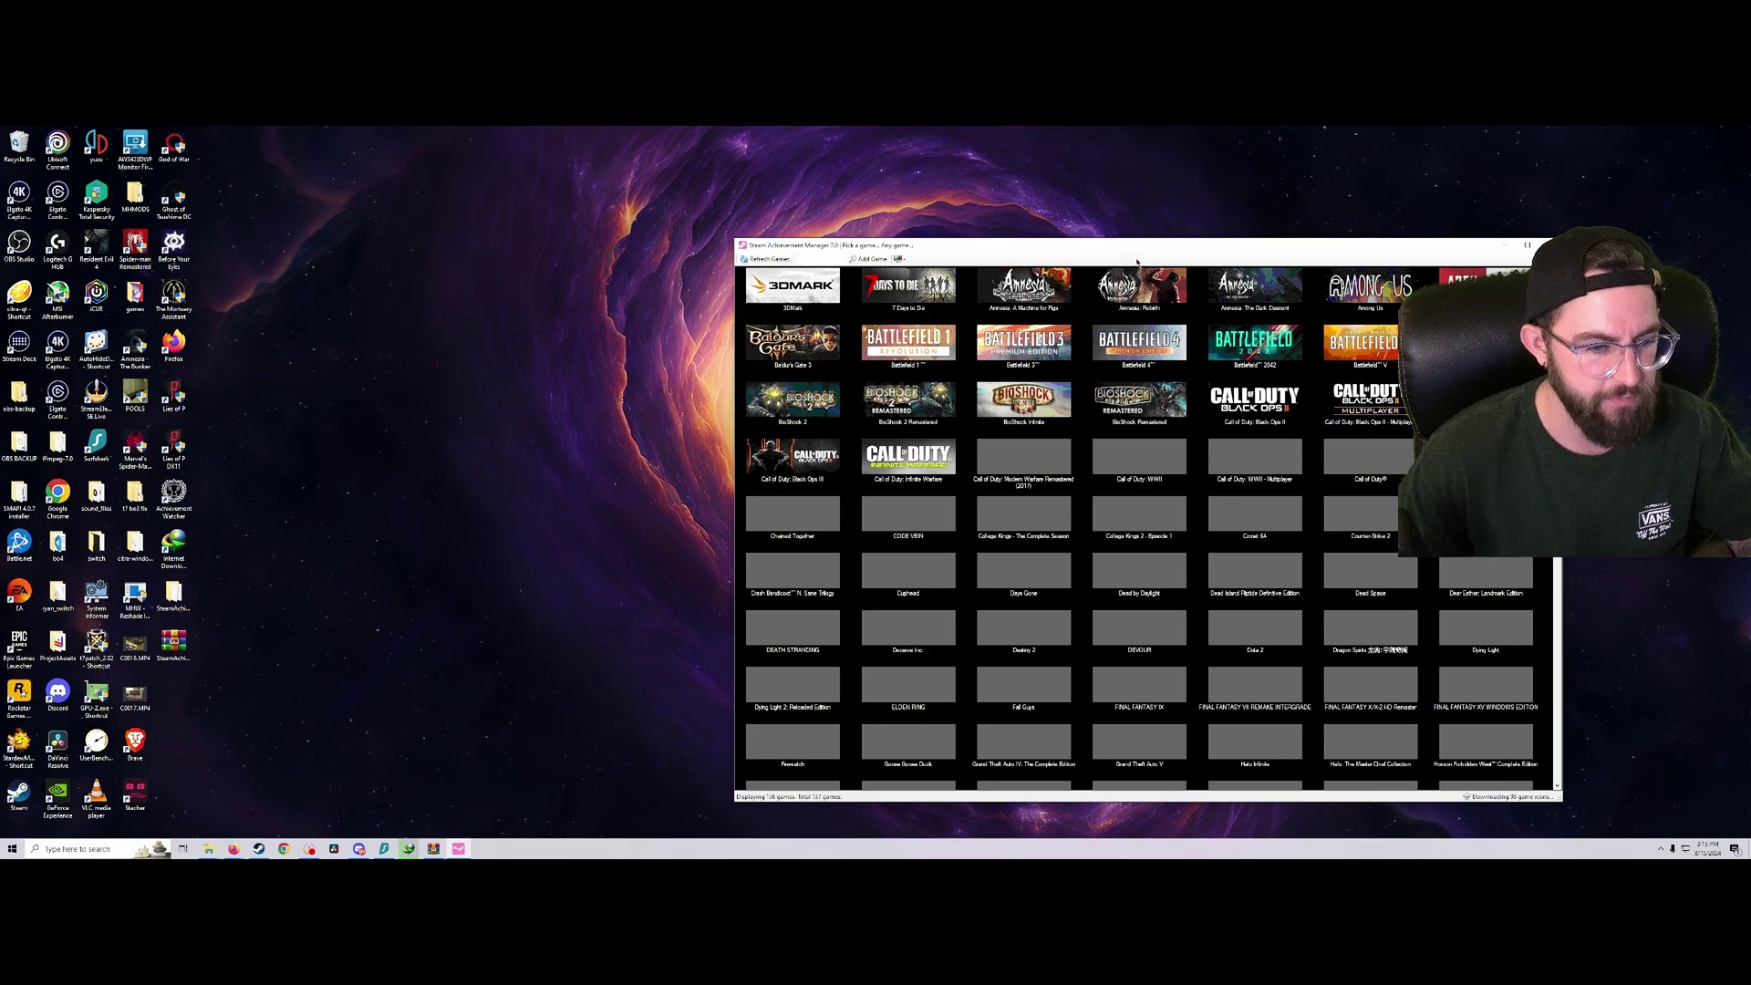
left_click_drag(1109, 252, 872, 237)
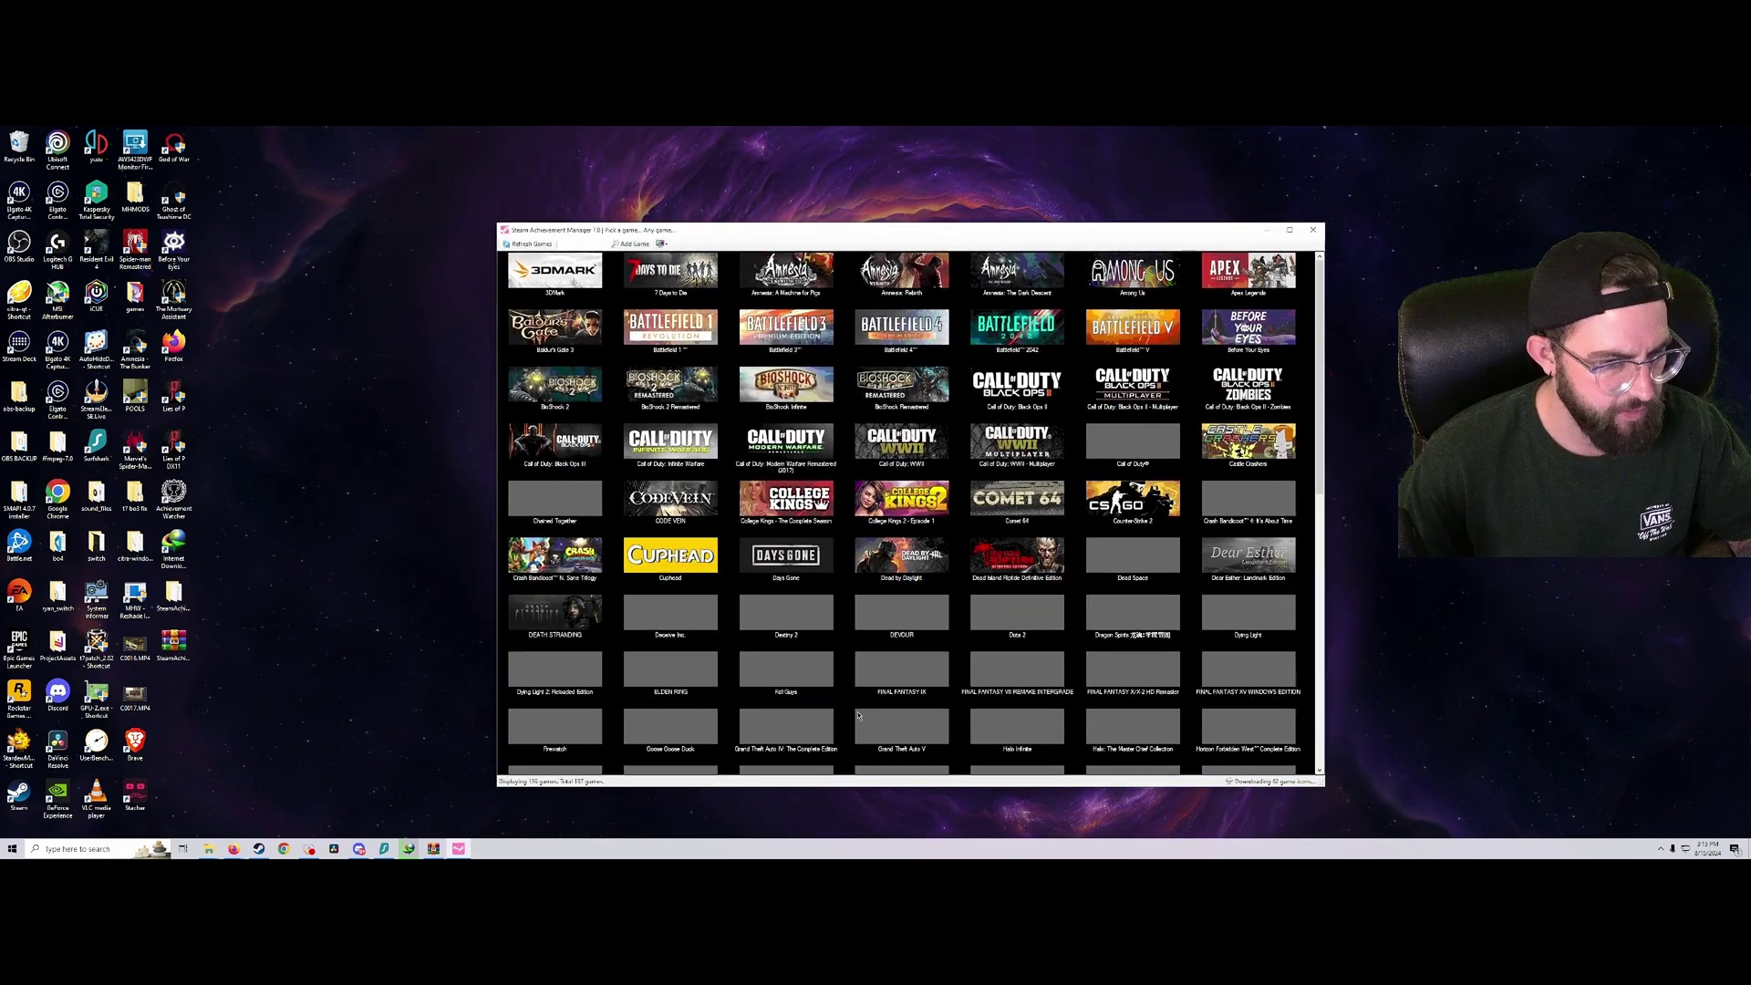
left_click(259, 848)
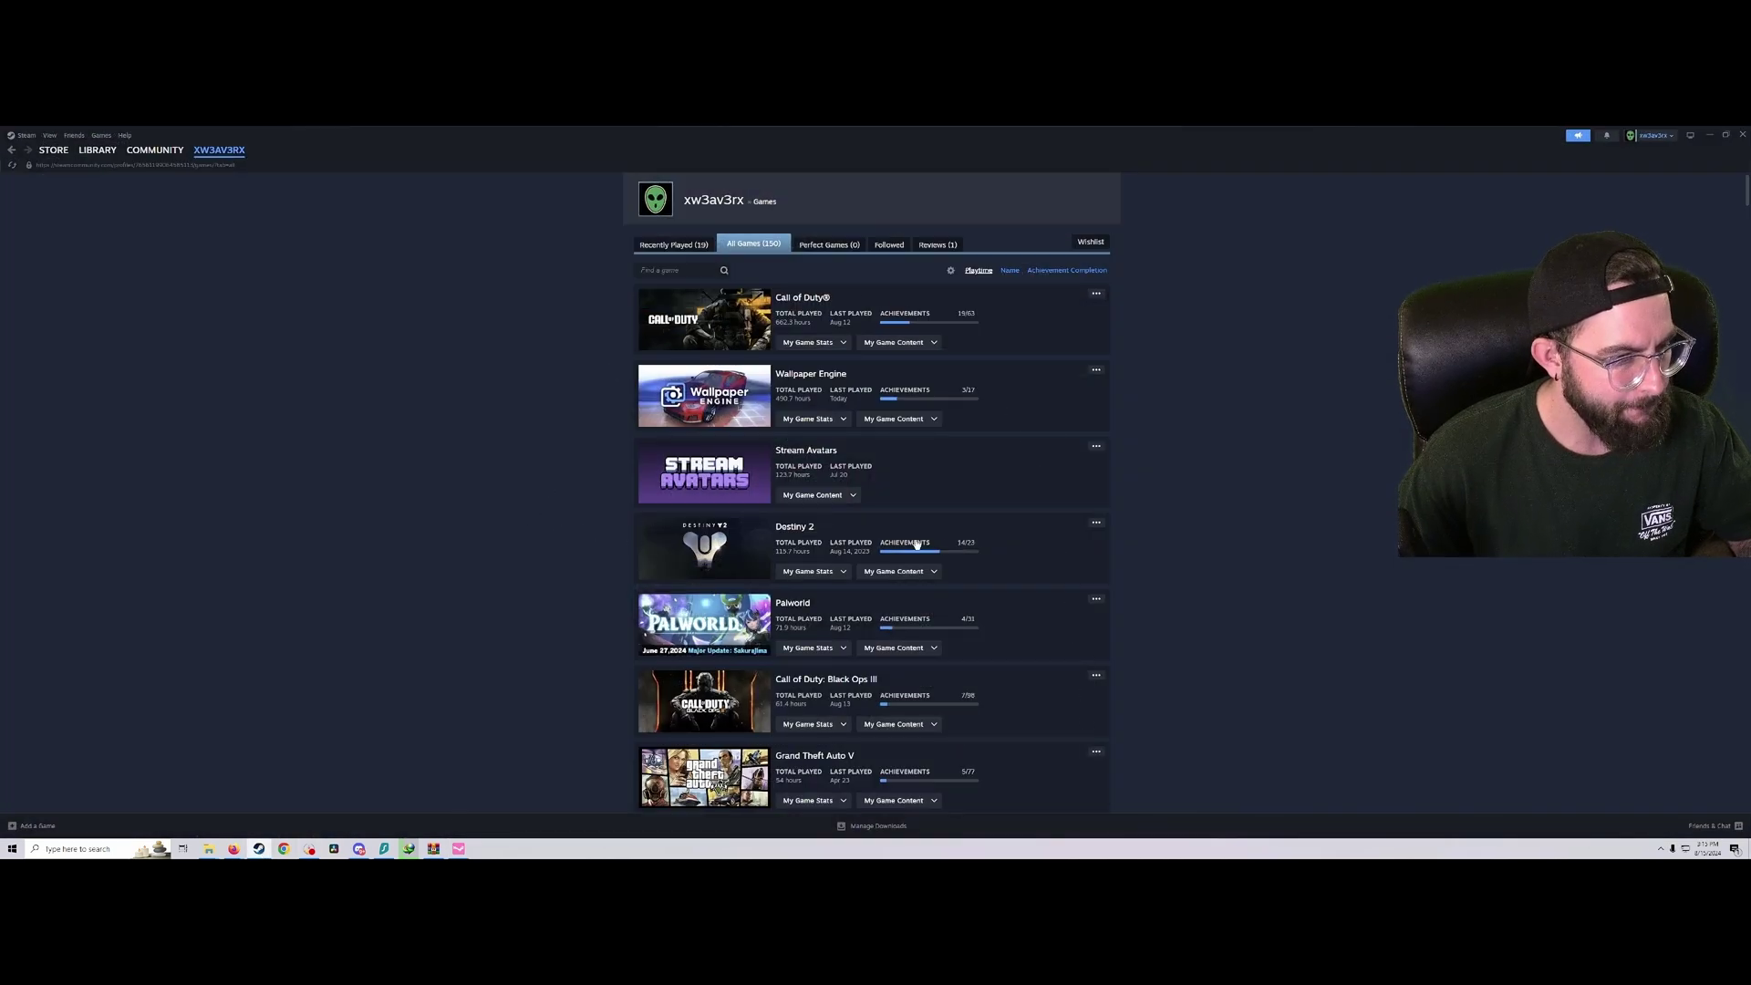
scroll(917, 545, "down", 1)
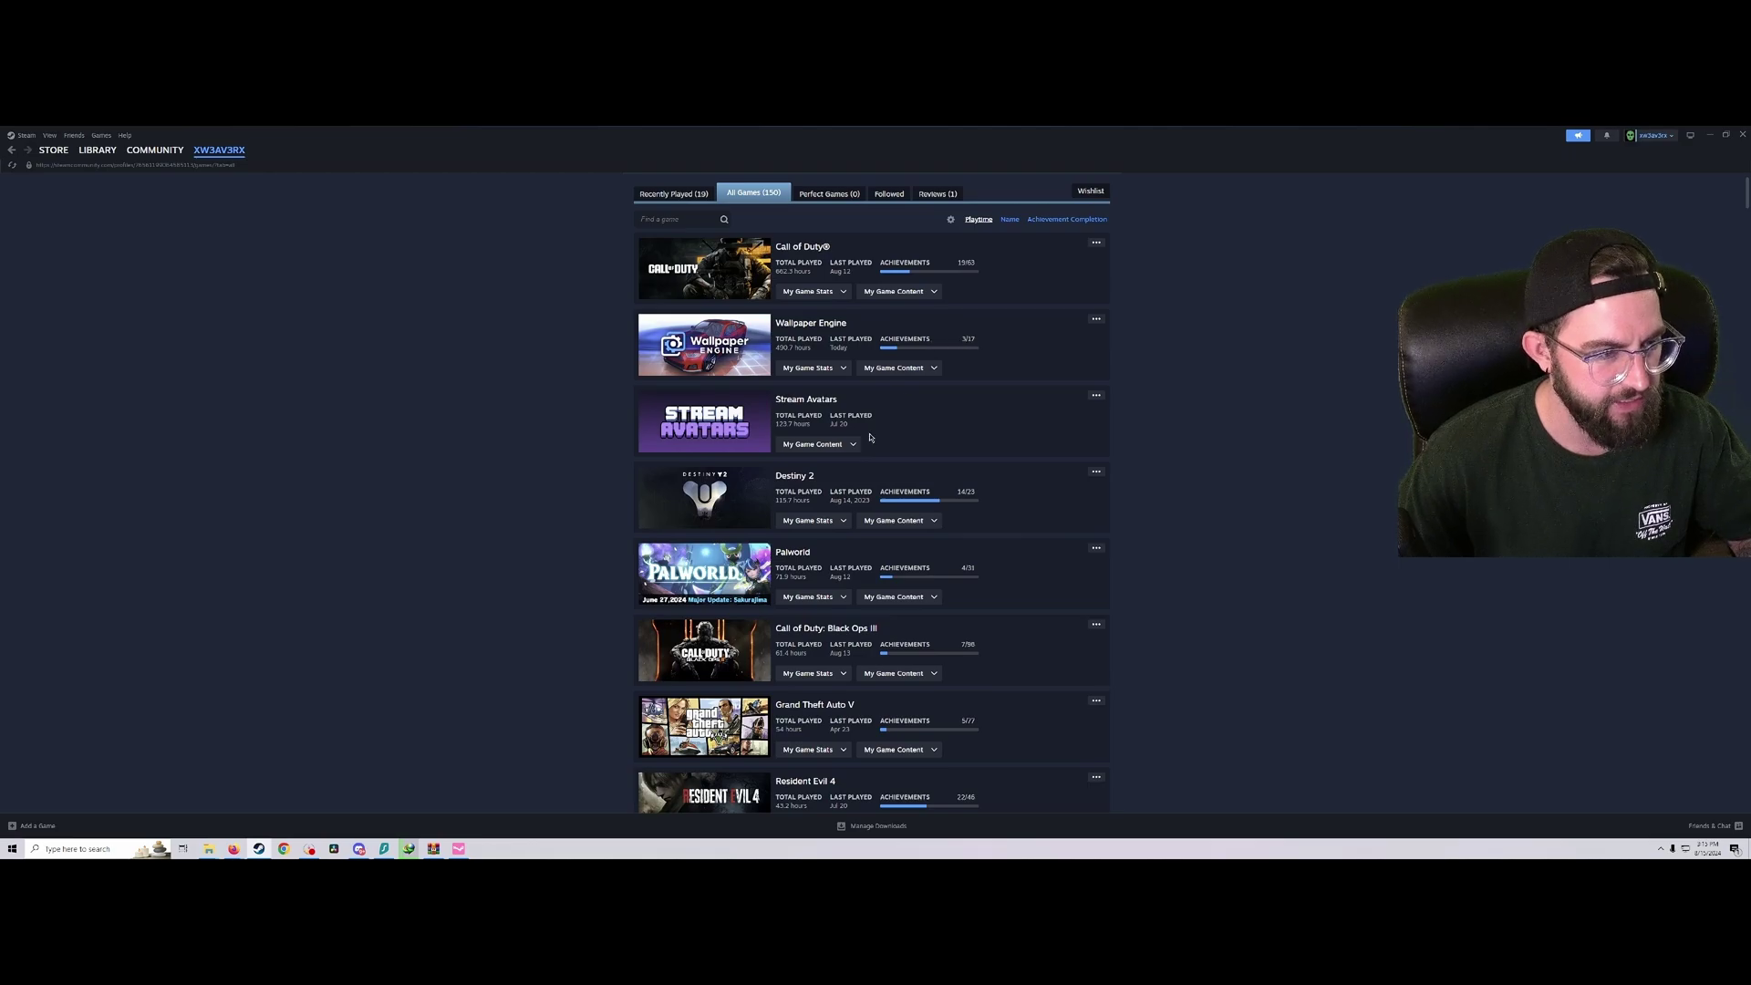
Switch back to SAM and open Wallpaper Engine's achievement list.
left_click(458, 849)
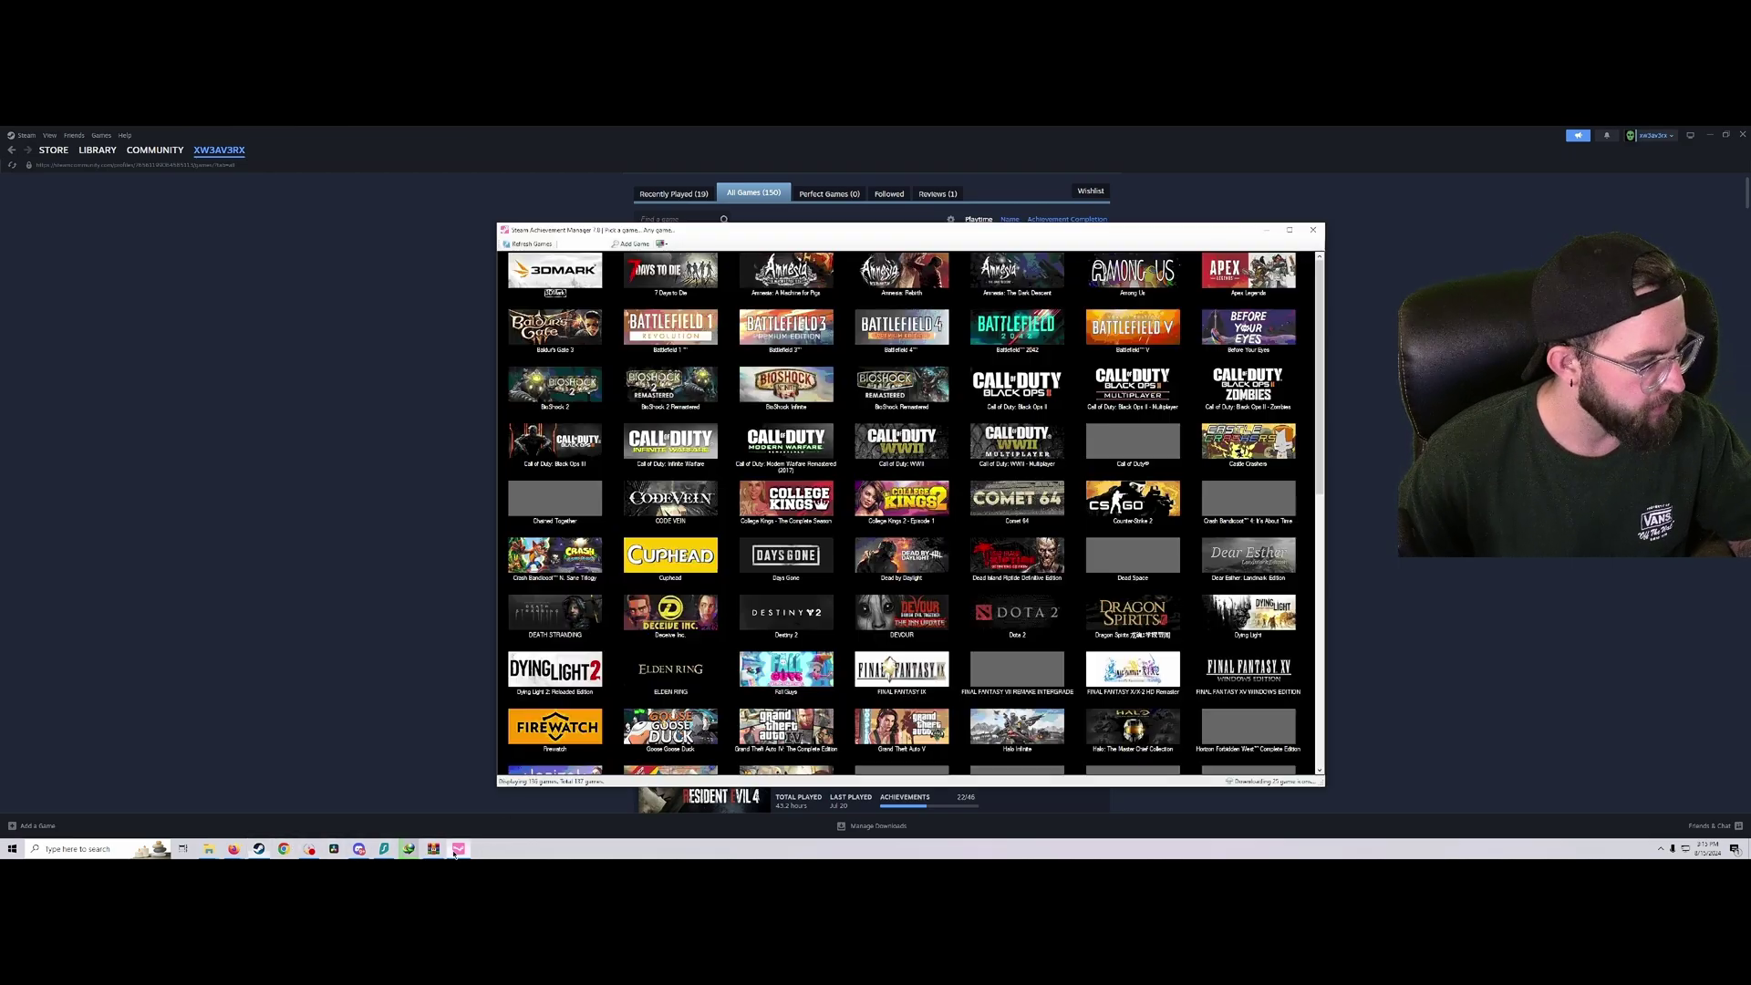
scroll(822, 471, "down", 10)
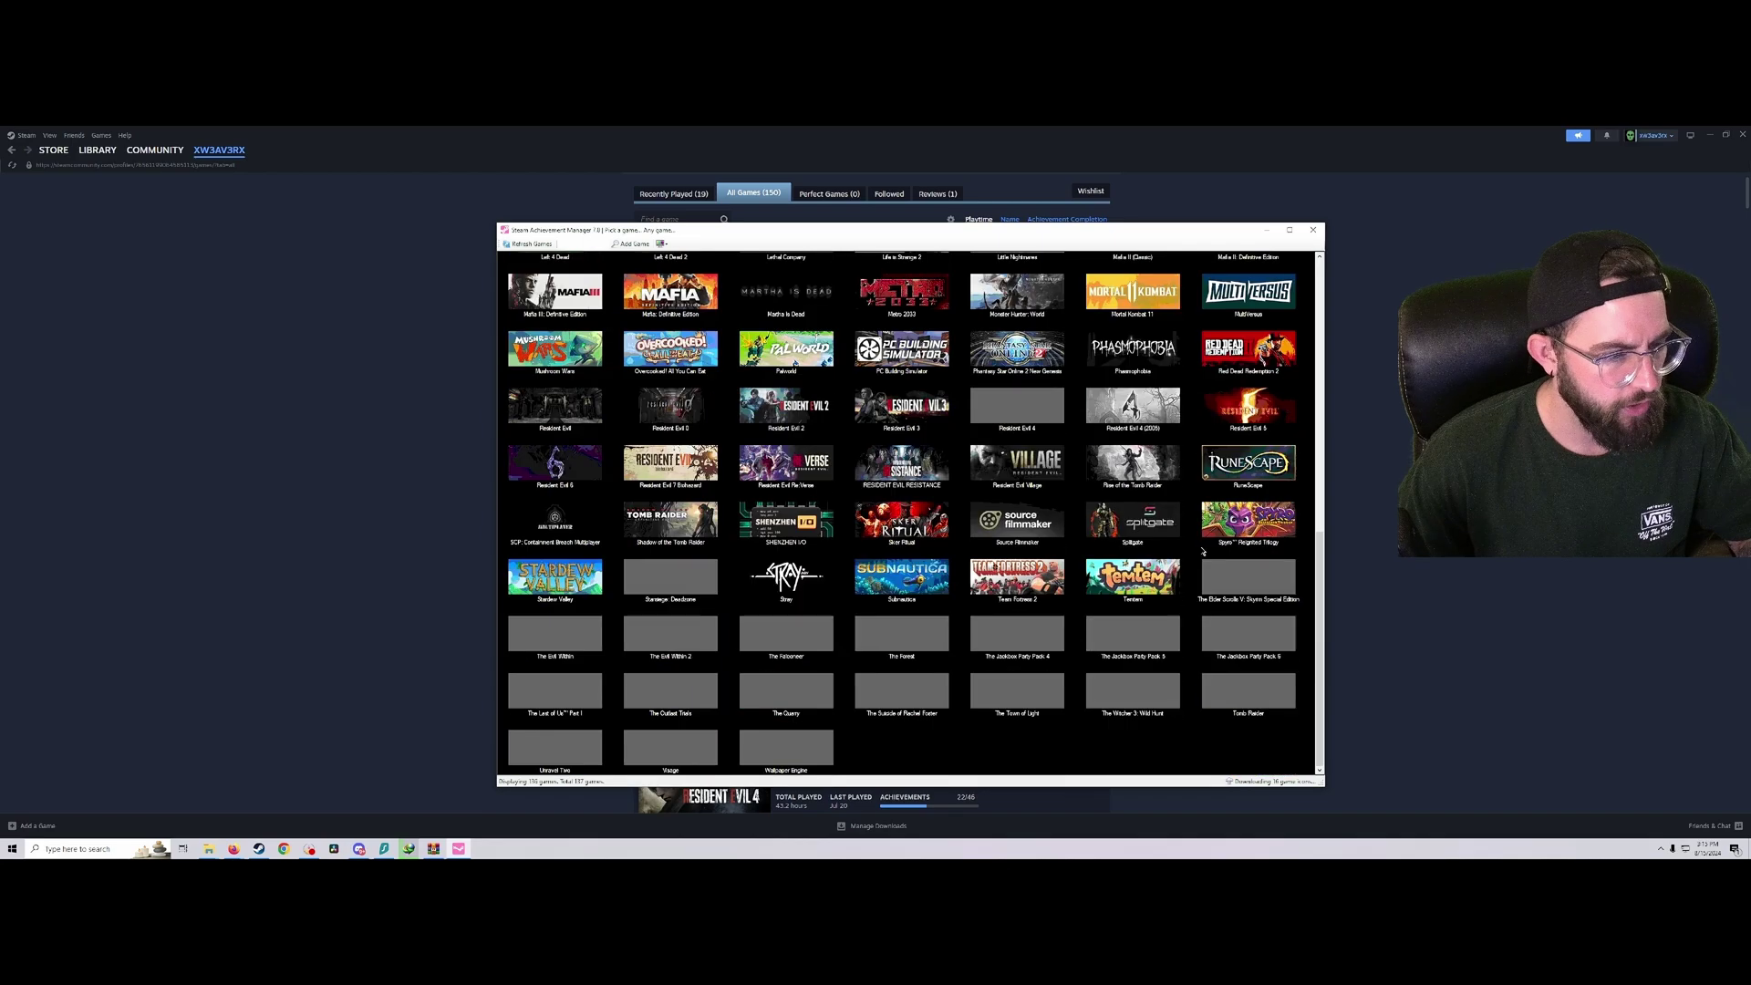
left_click(786, 750)
double_click(787, 750)
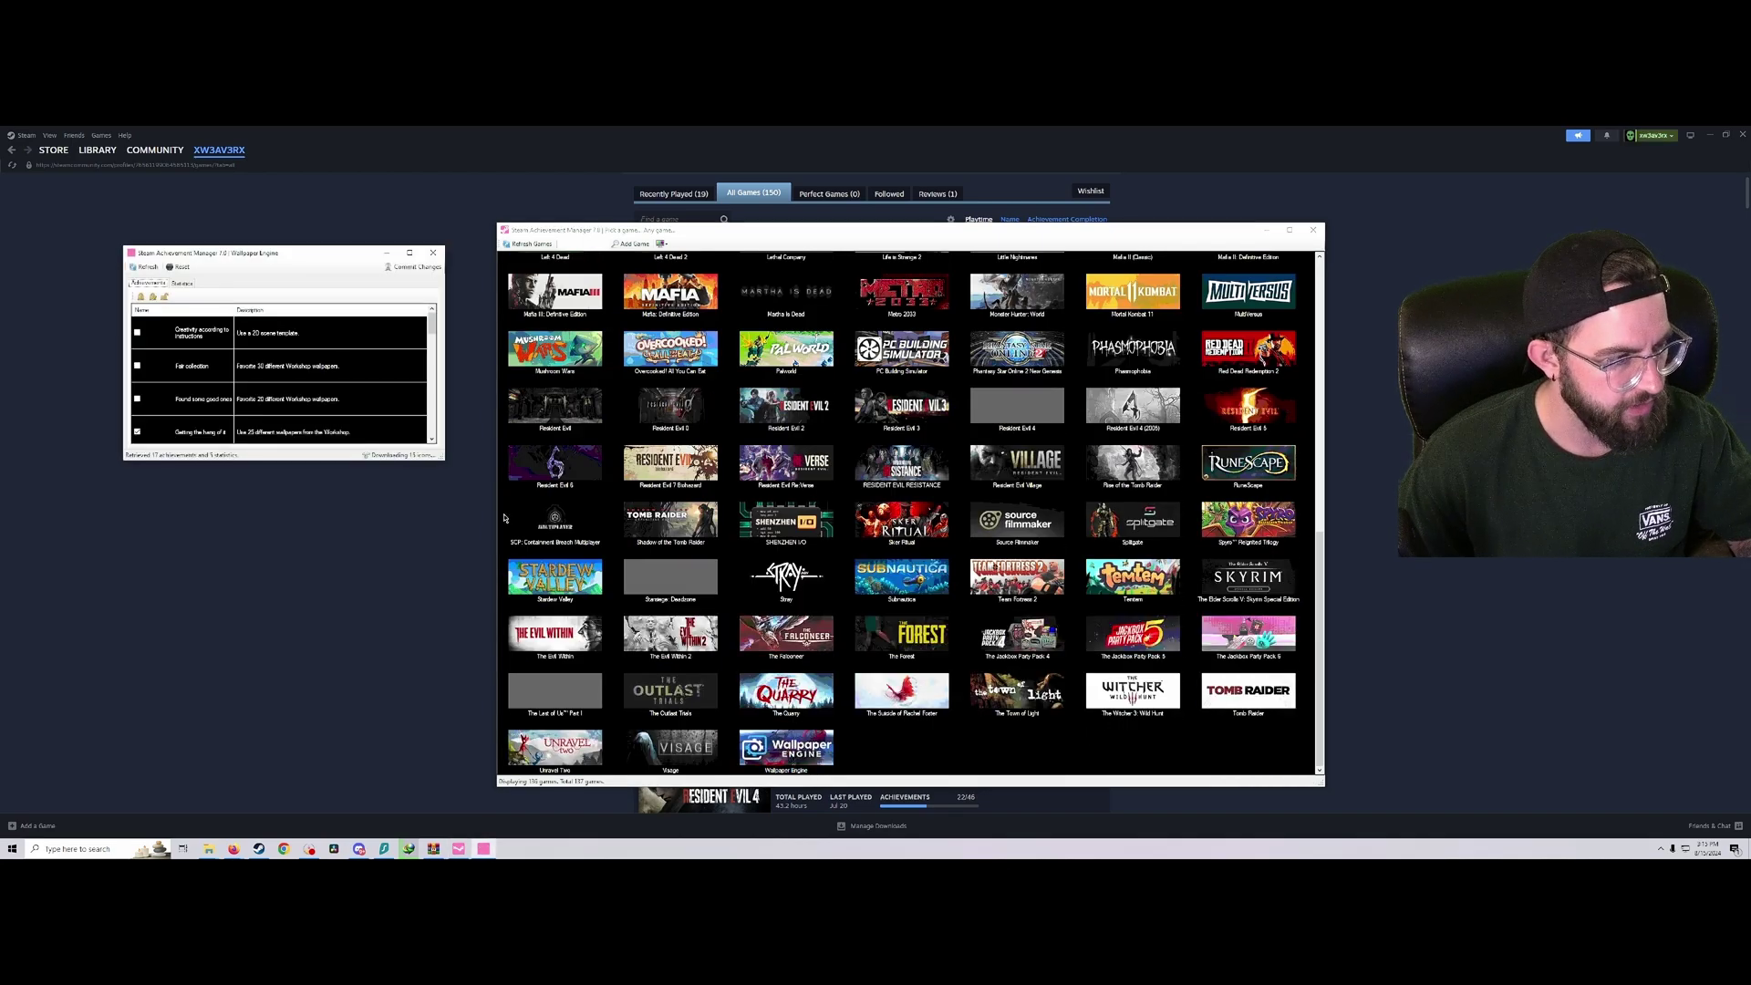
Move and enlarge the achievements window, then scroll through Wallpaper Engine's achievements.
left_click_drag(278, 256, 926, 322)
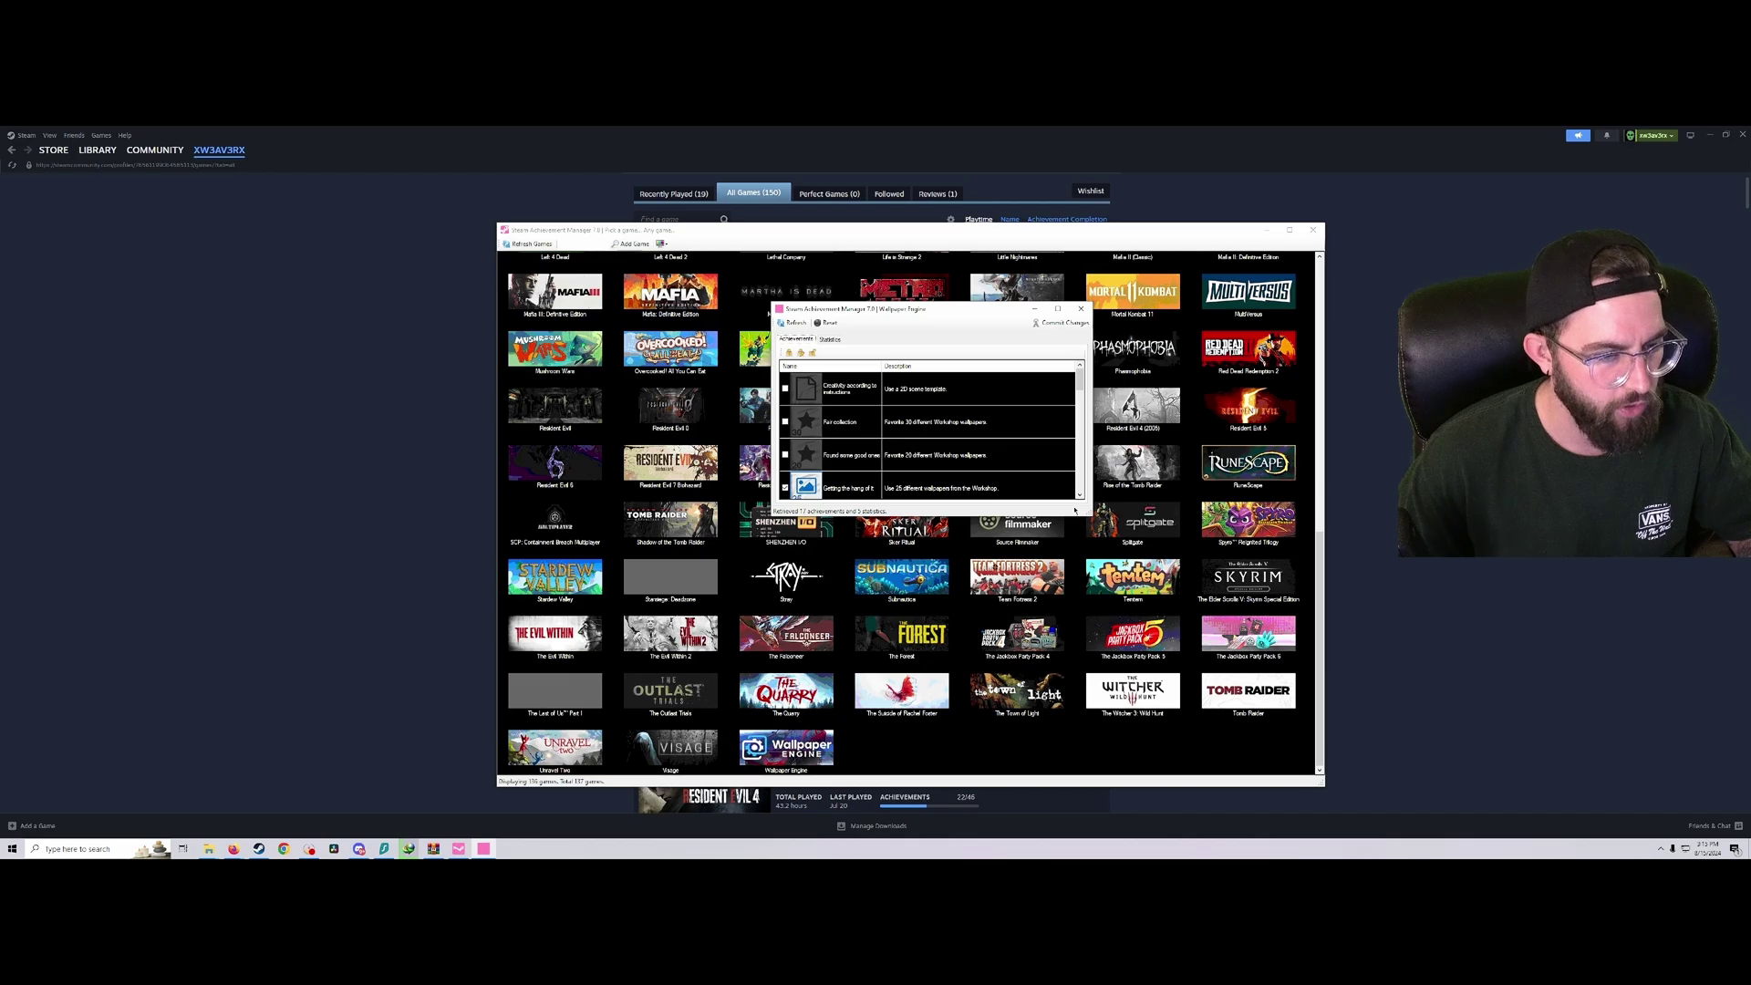
left_click_drag(1093, 516, 1473, 775)
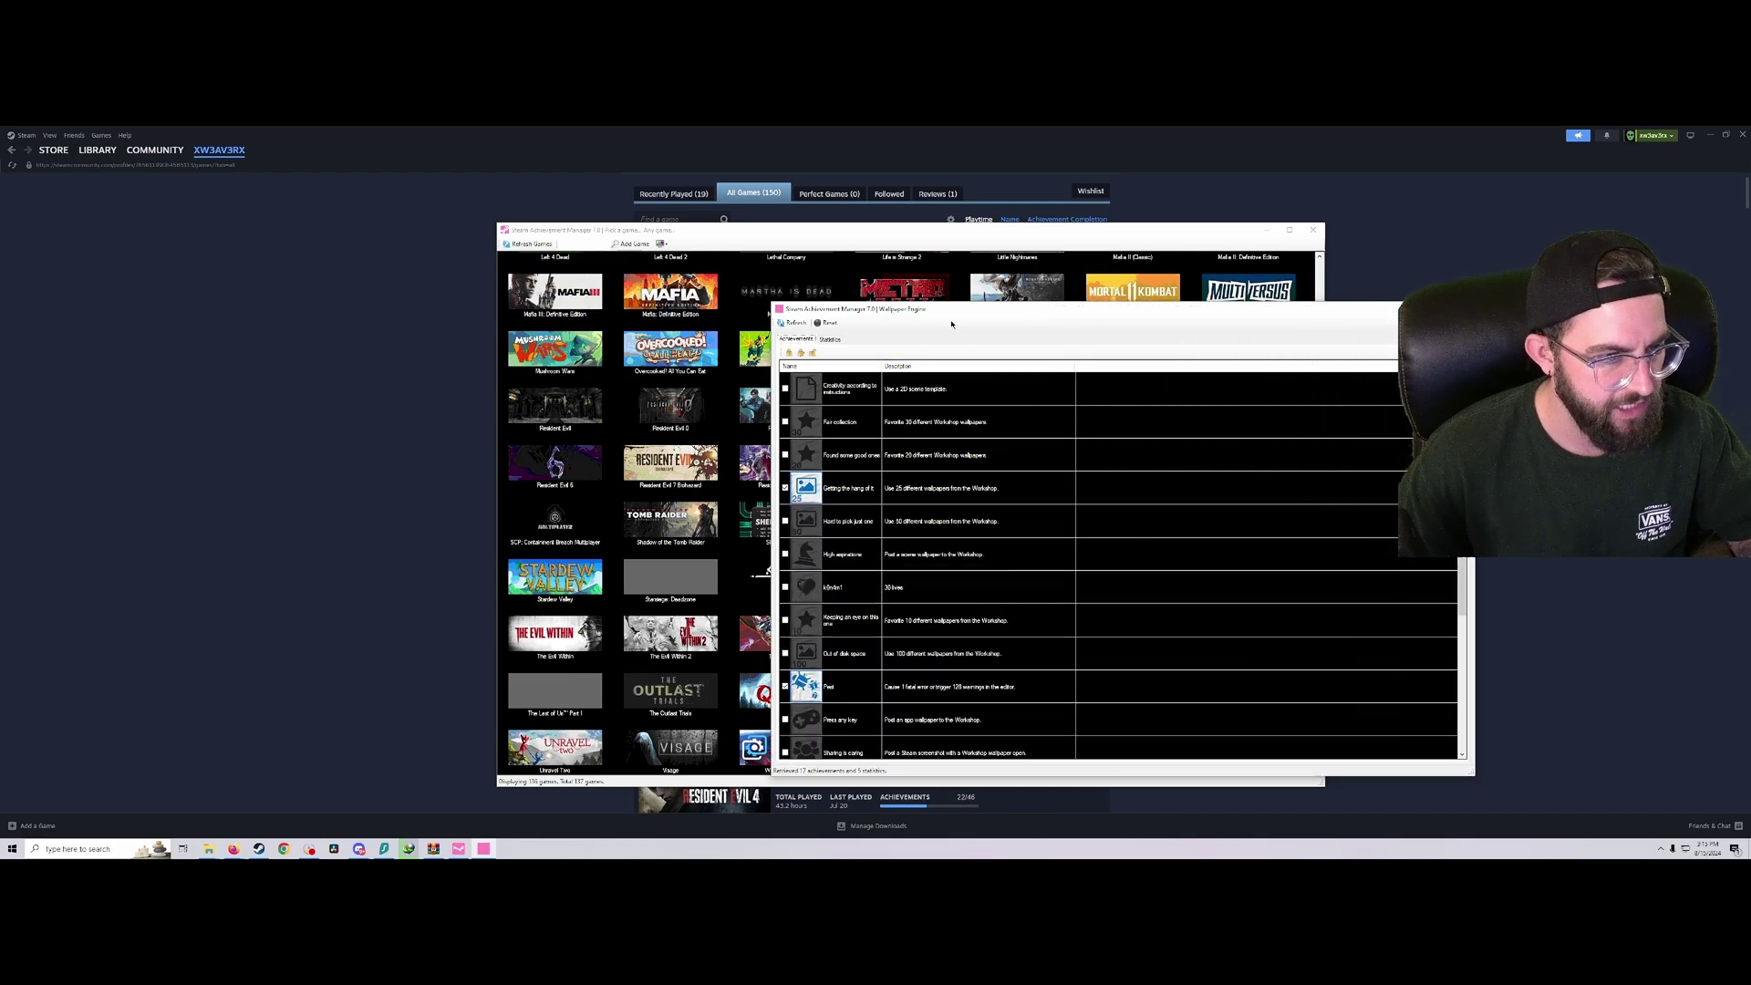
left_click_drag(938, 310, 665, 255)
scroll(934, 520, "down", 5)
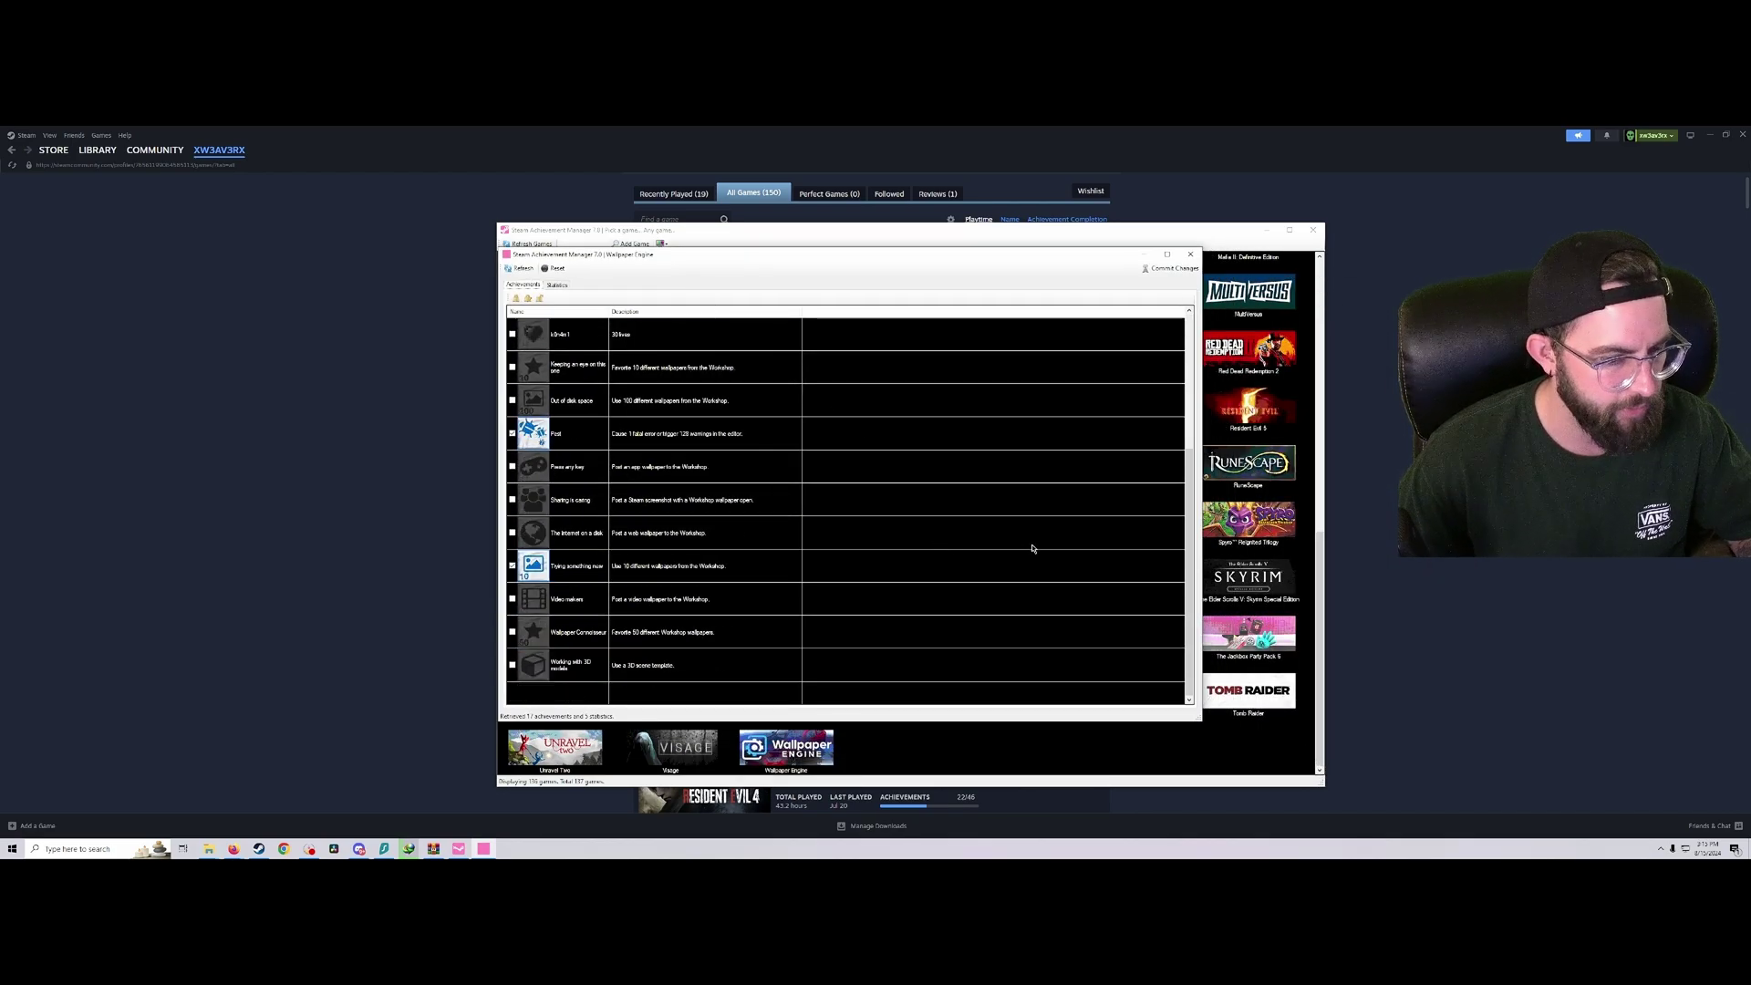
scroll(1045, 588, "up", 2)
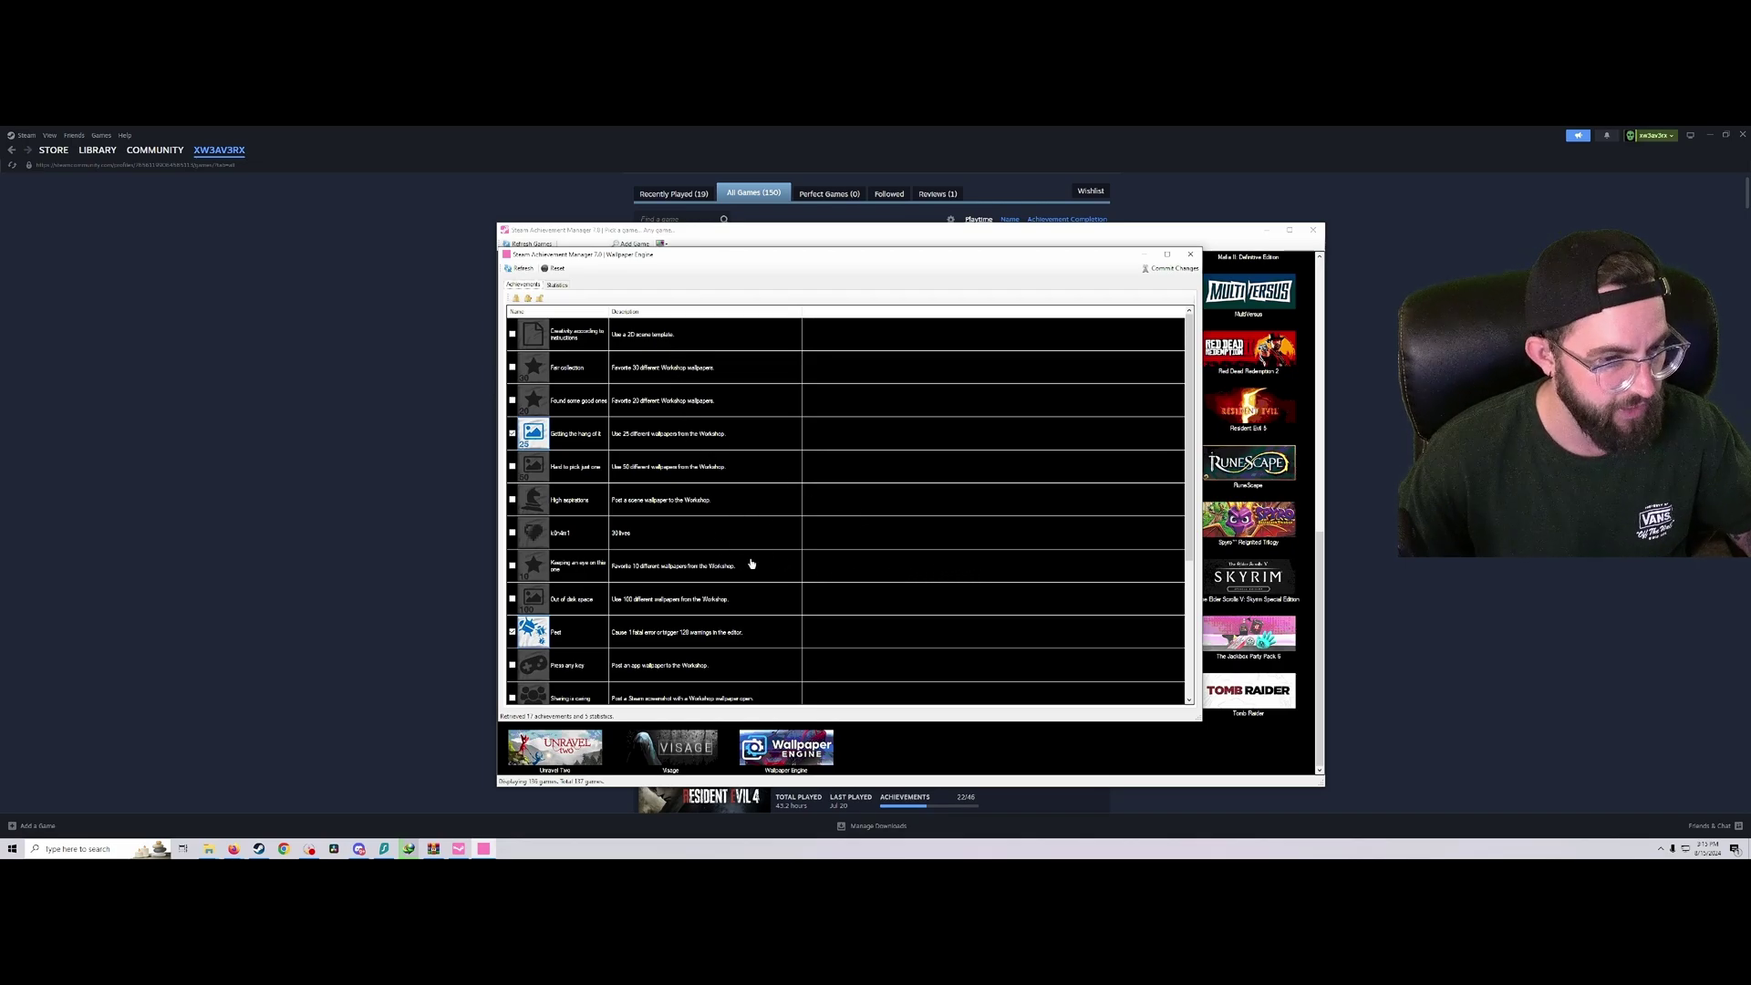
scroll(679, 440, "down", 2)
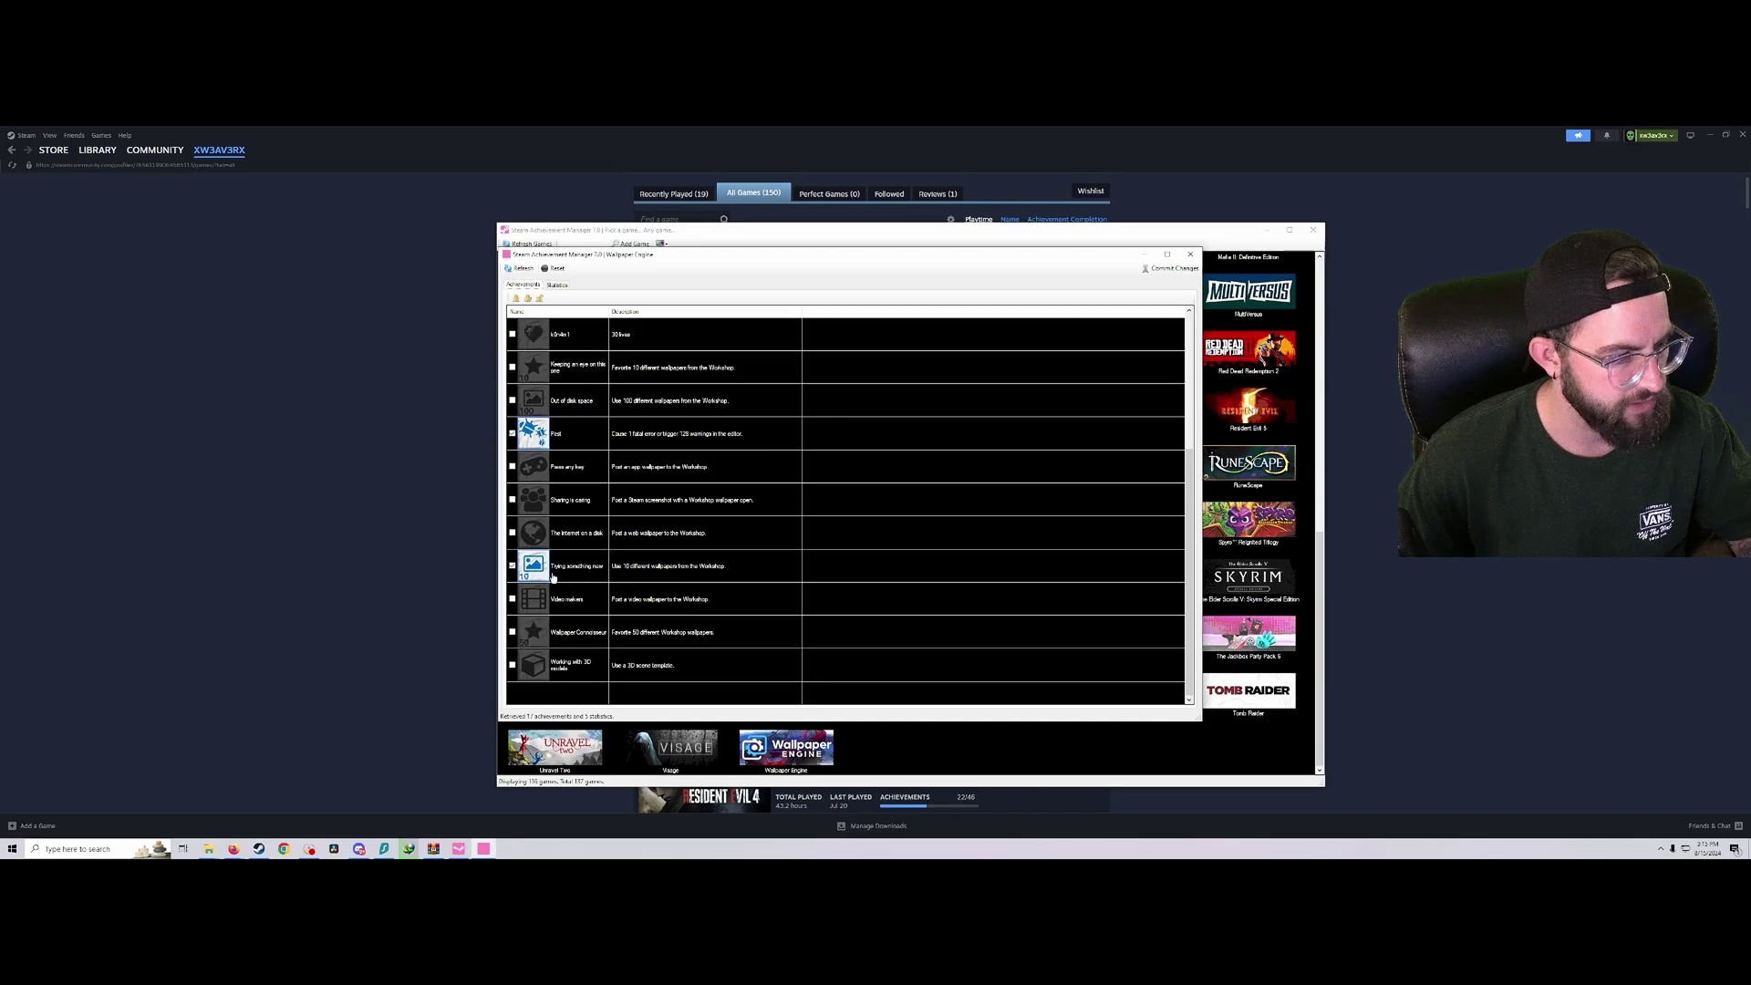
scroll(612, 641, "up", 2)
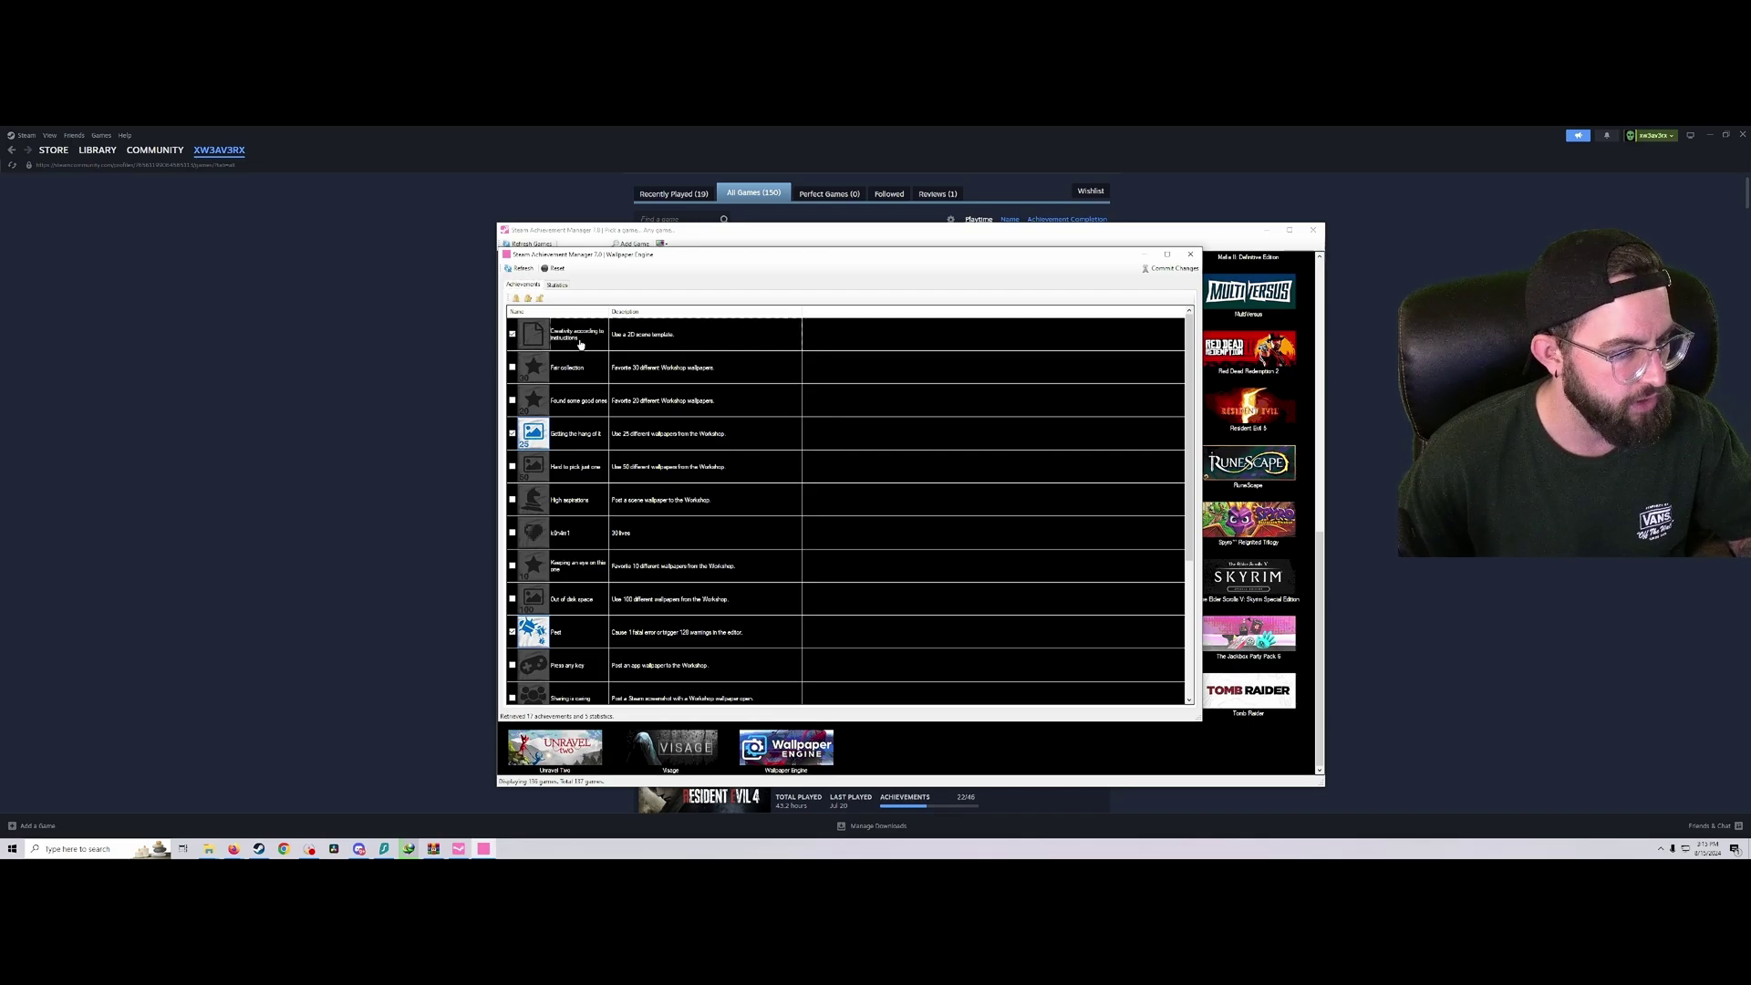
Tick 'Creativity according to instructions', commit it and confirm the stored-achievement message.
left_click(513, 336)
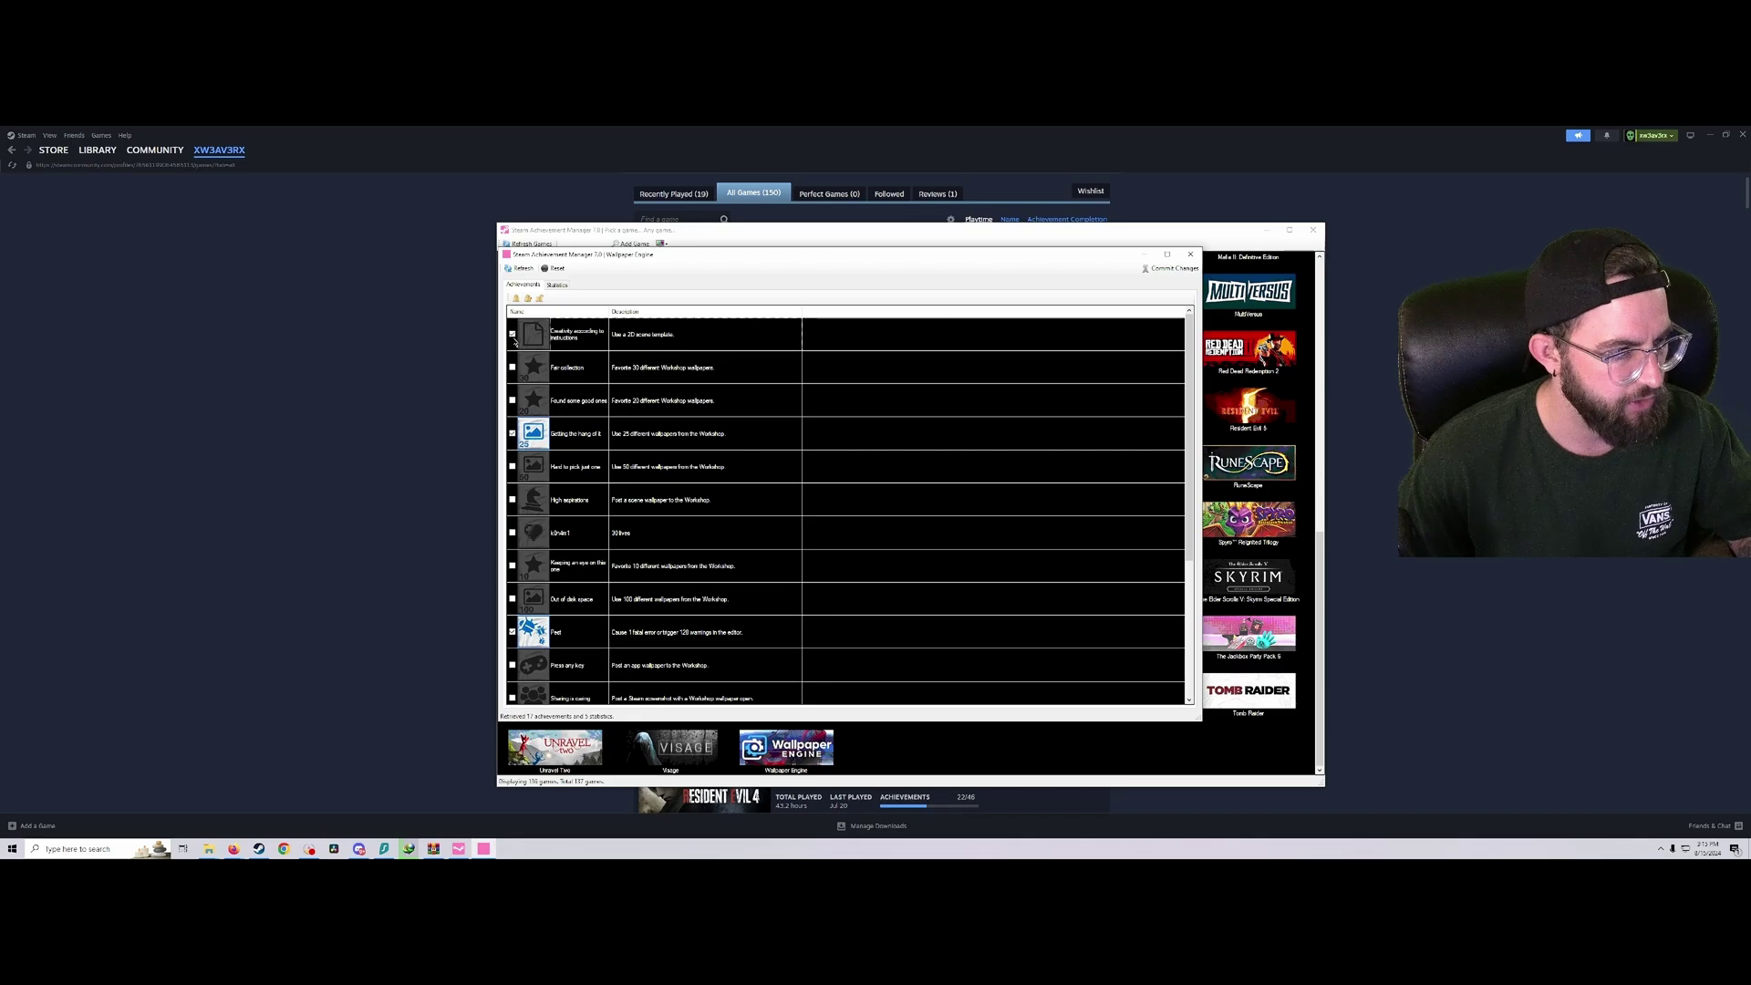
left_click(1166, 270)
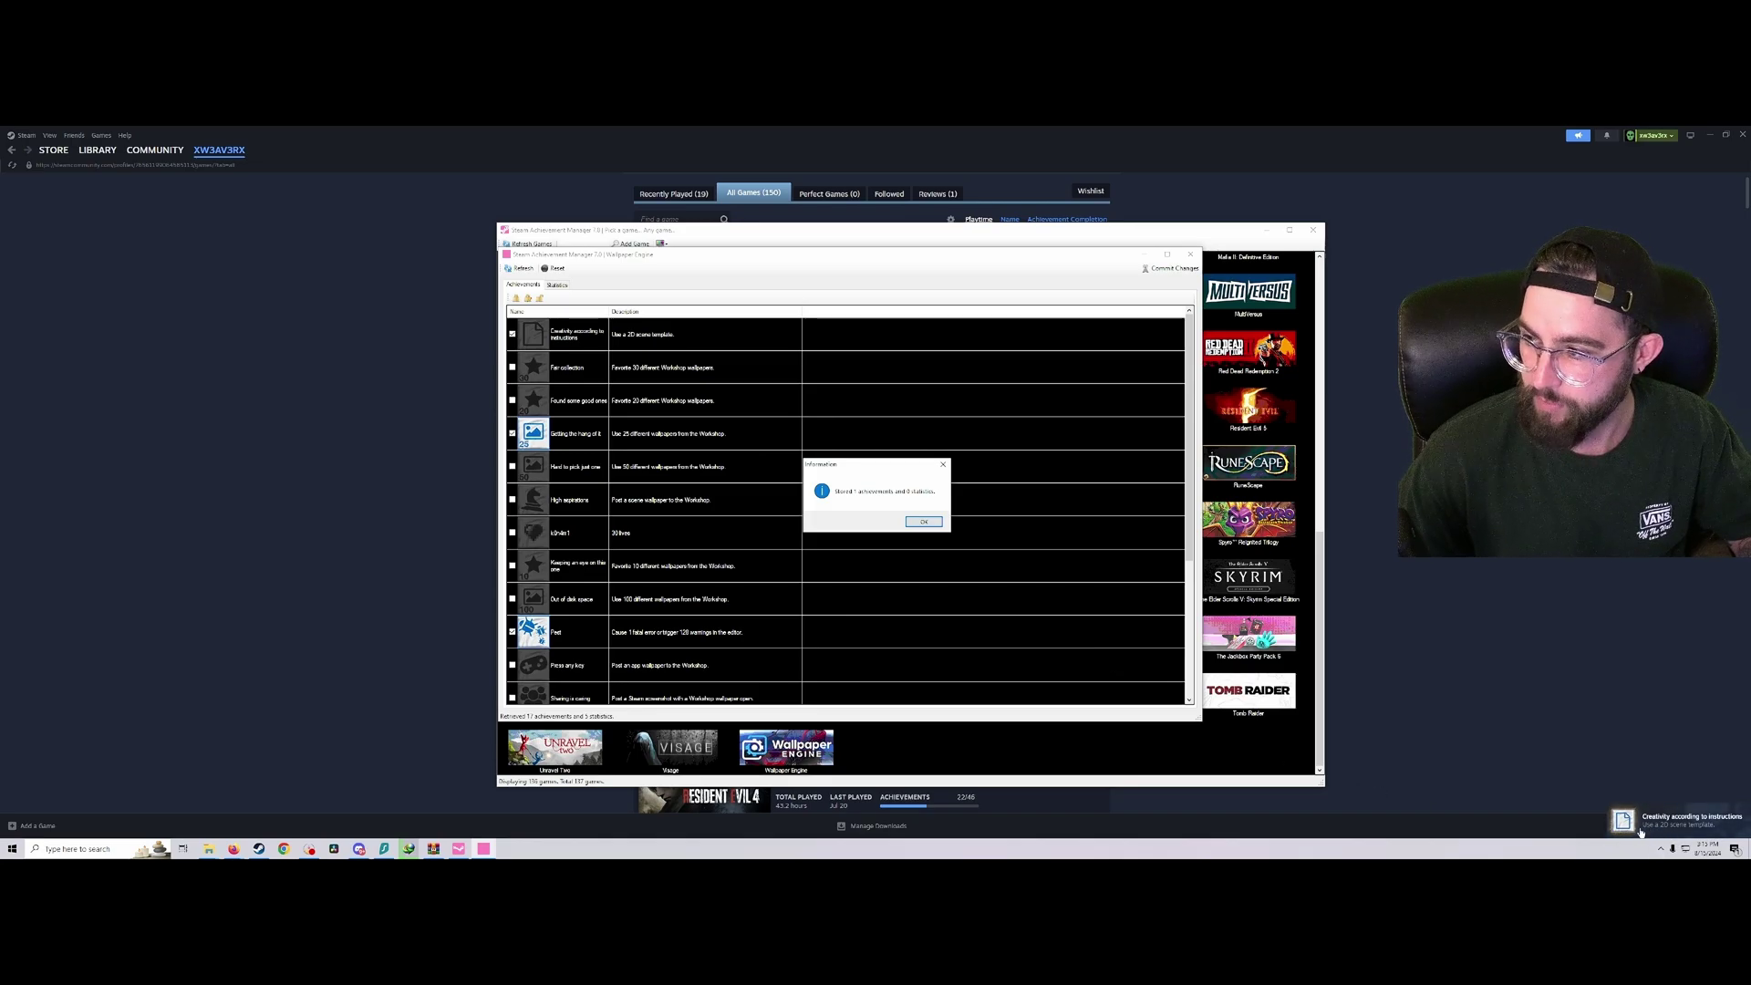
left_click(931, 522)
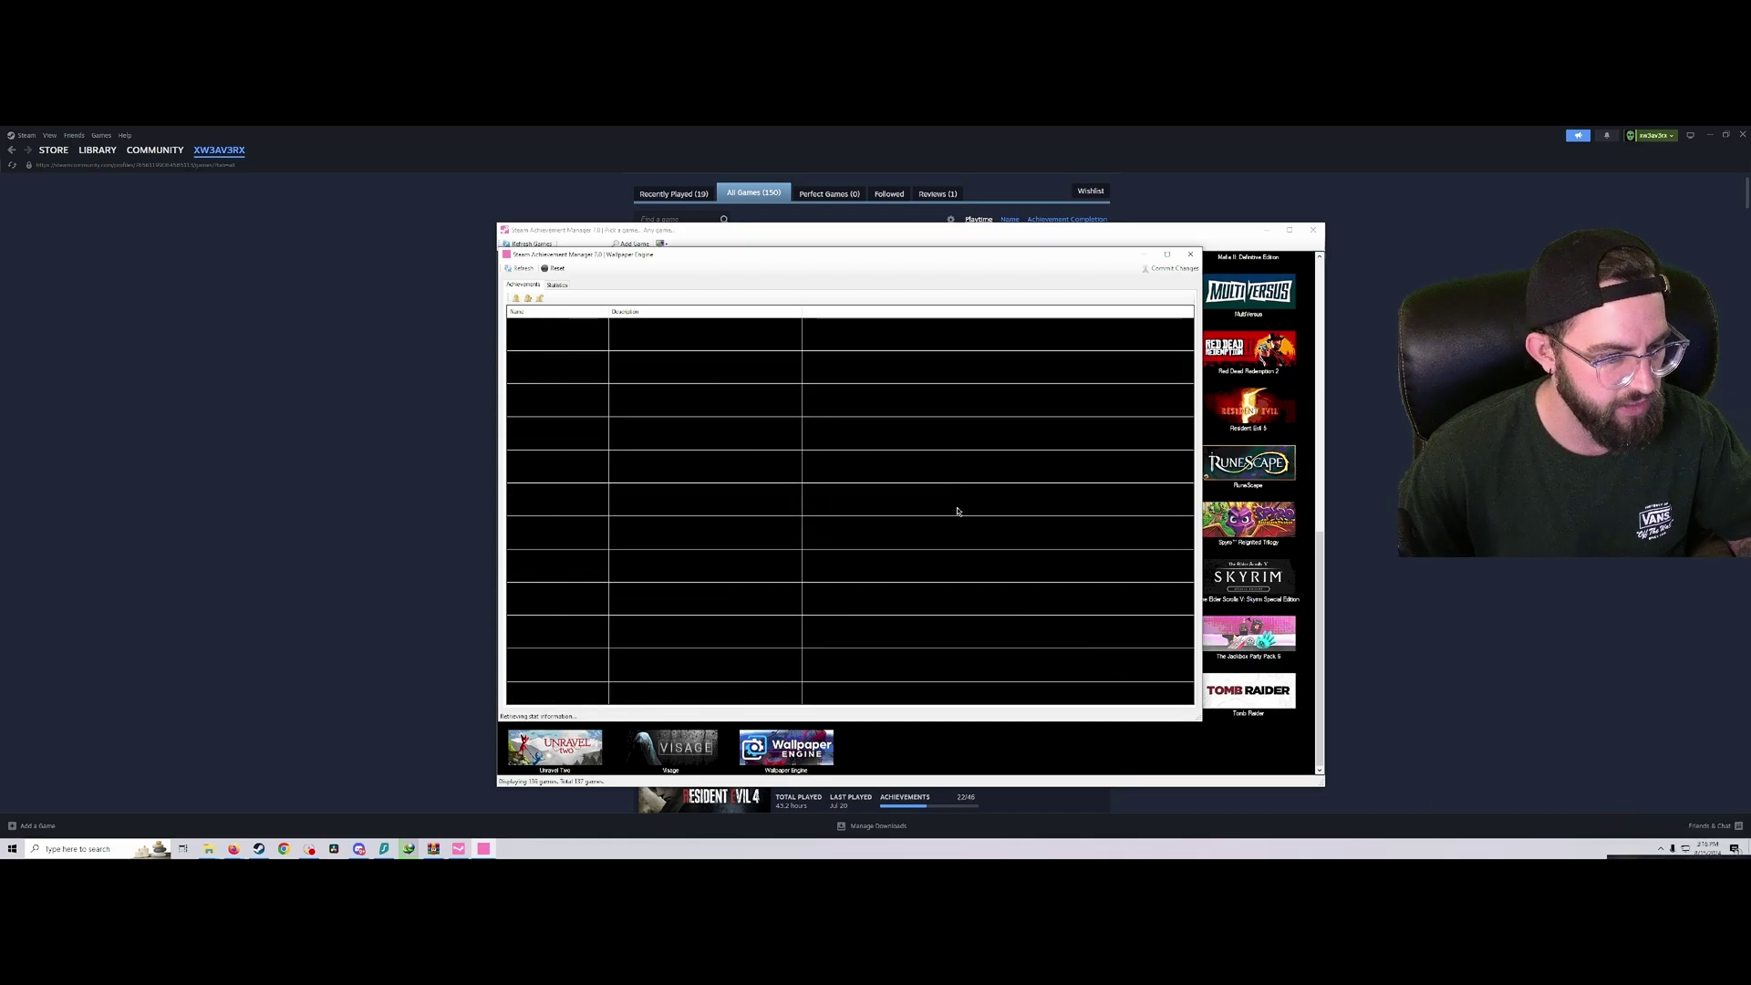
left_click(1190, 254)
Hide SAM and open Wallpaper Engine's Stats page from Steam's Games list.
left_click(1262, 231)
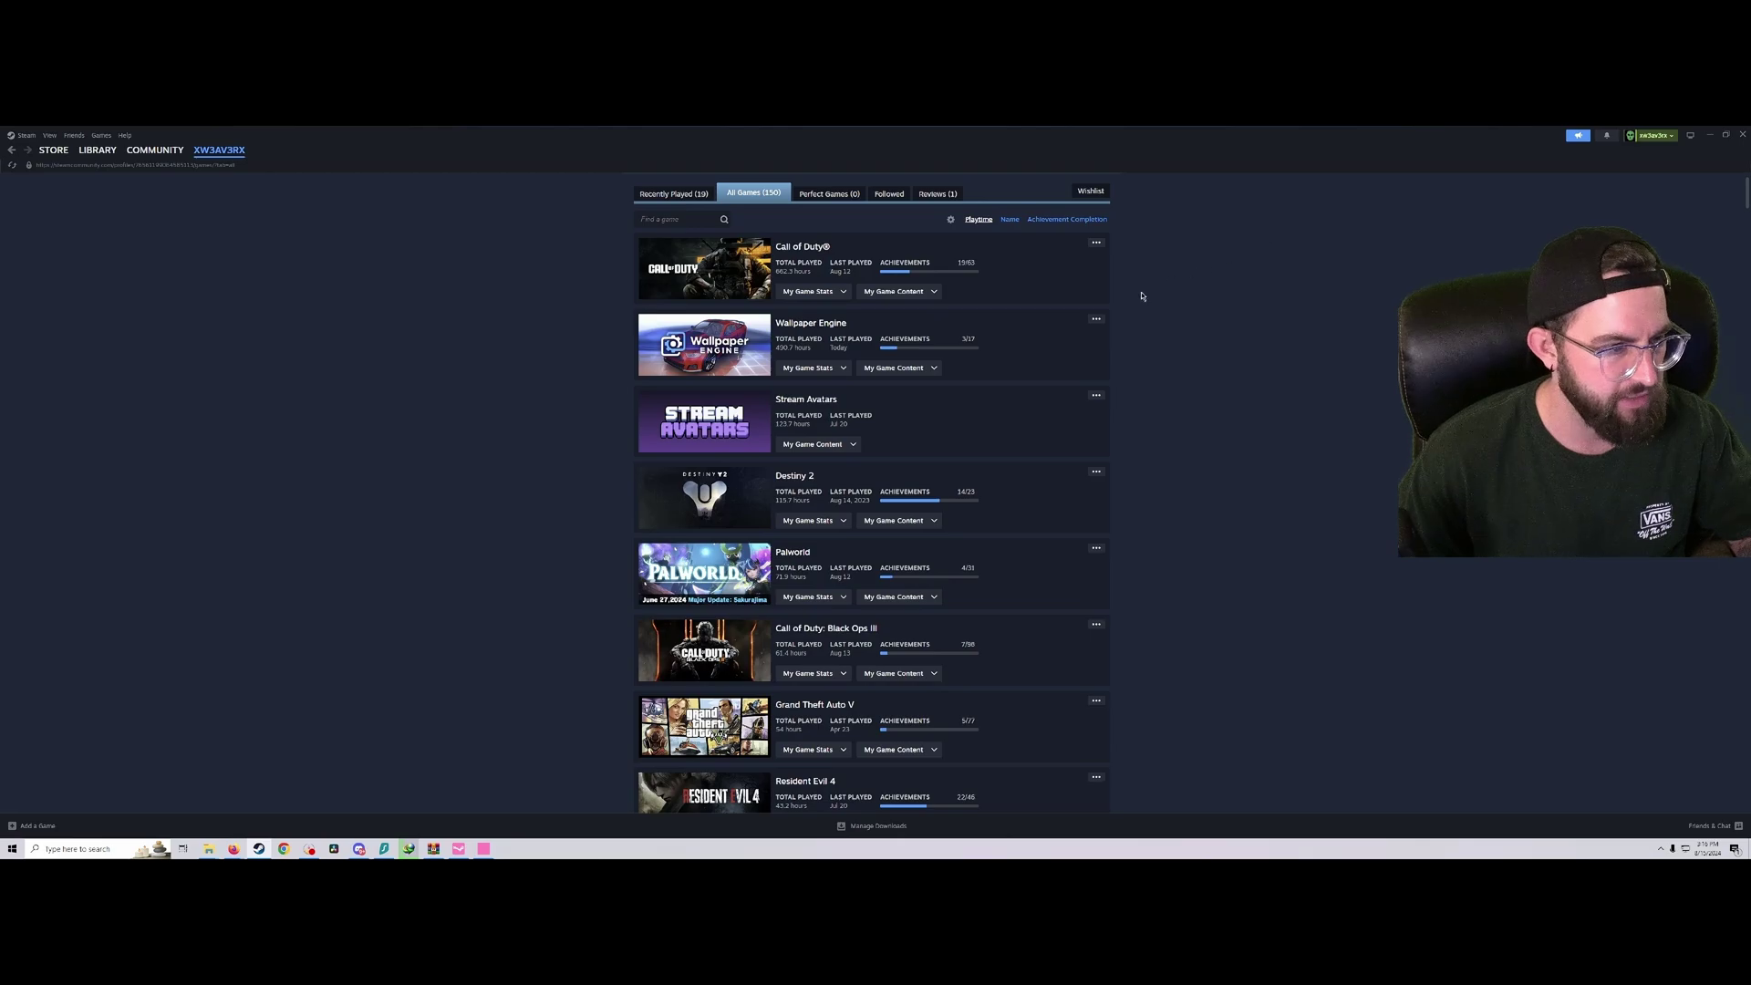
left_click(819, 328)
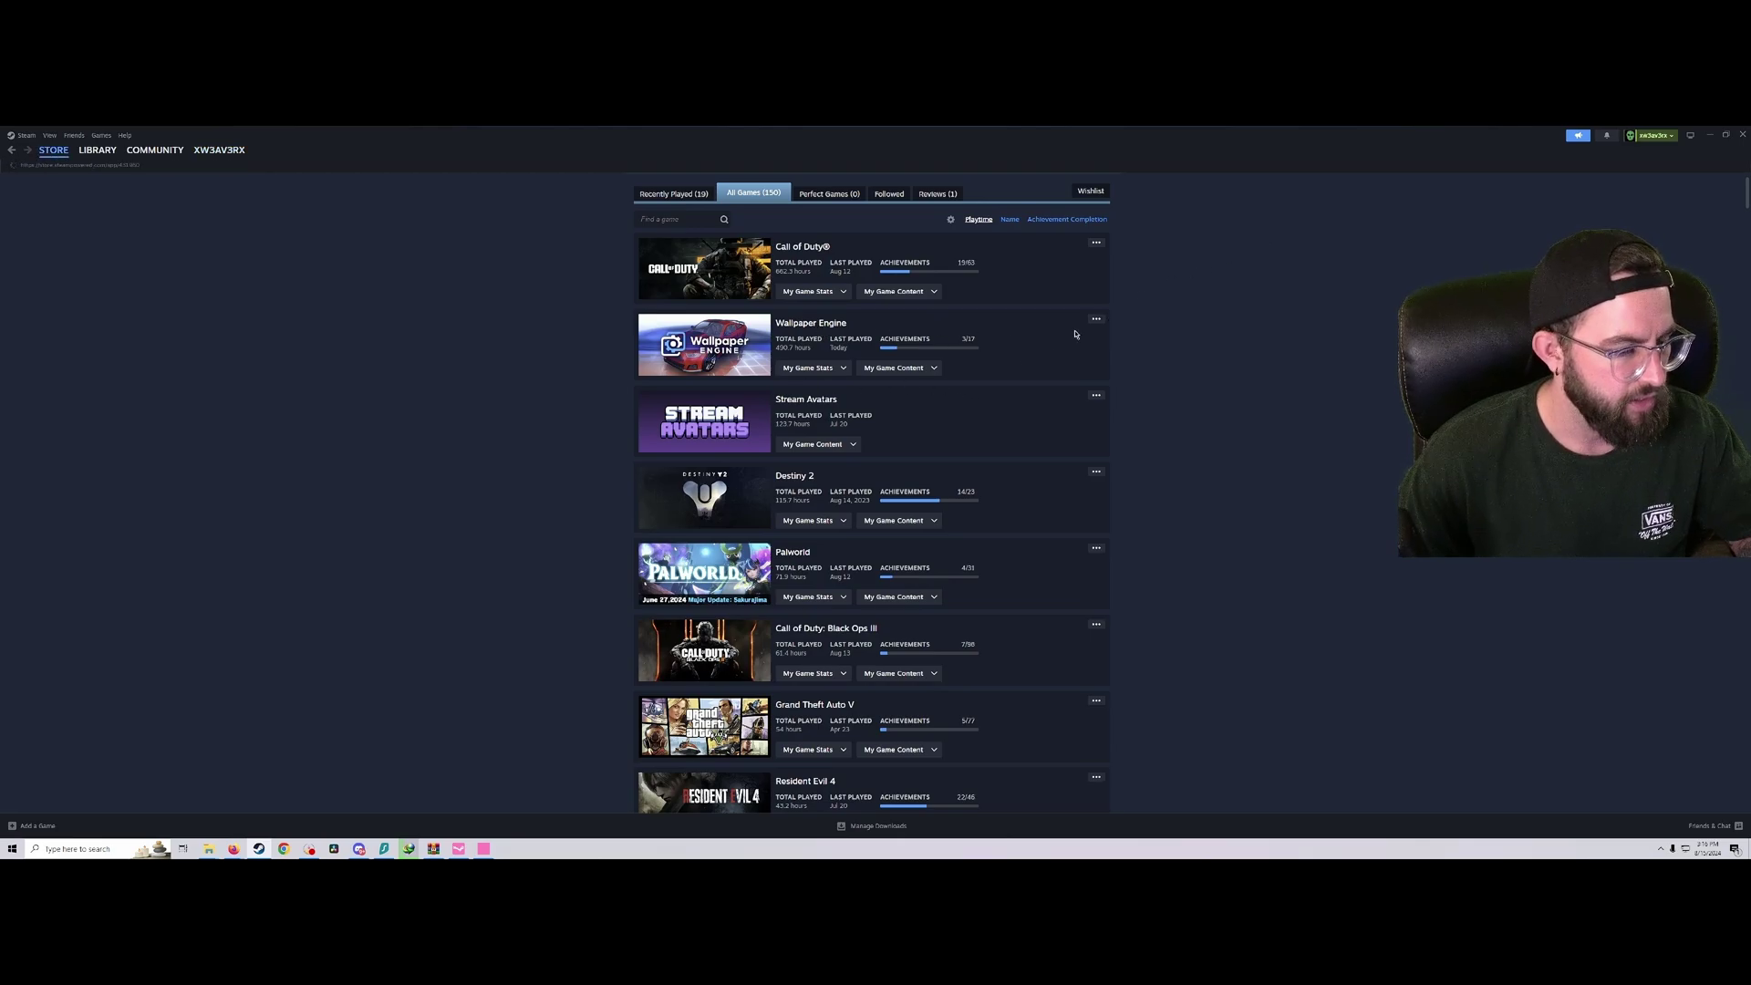
key("alt+Left")
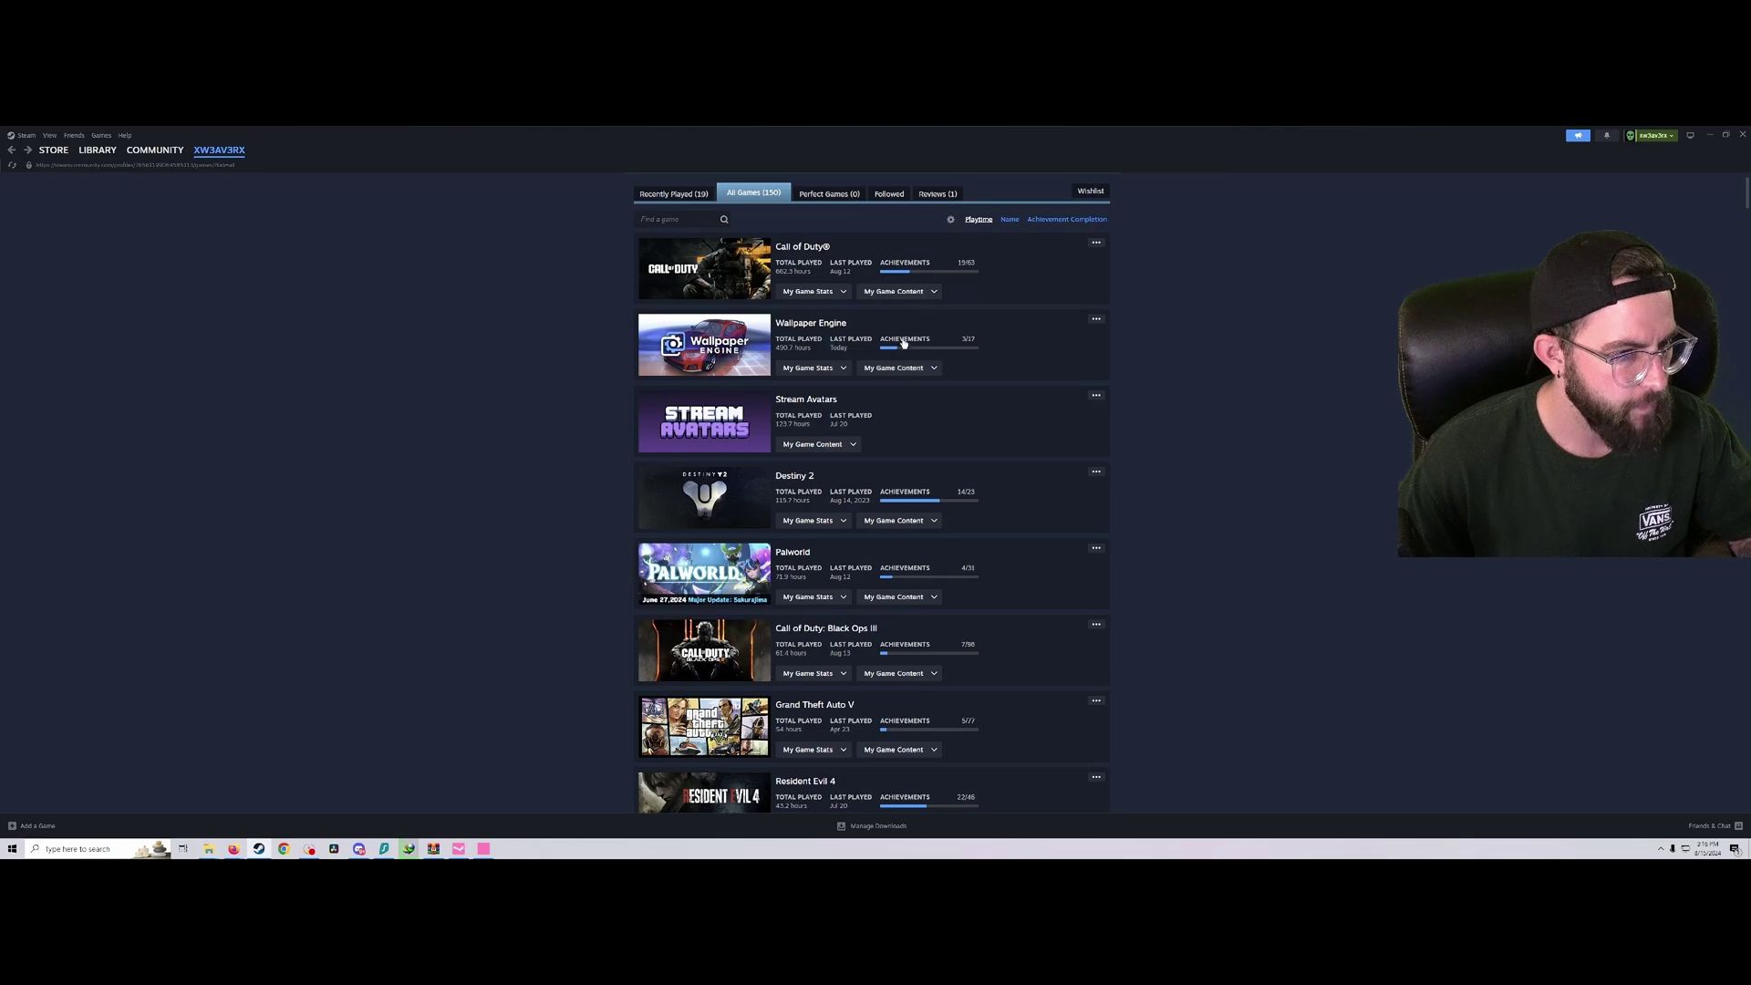
left_click(904, 342)
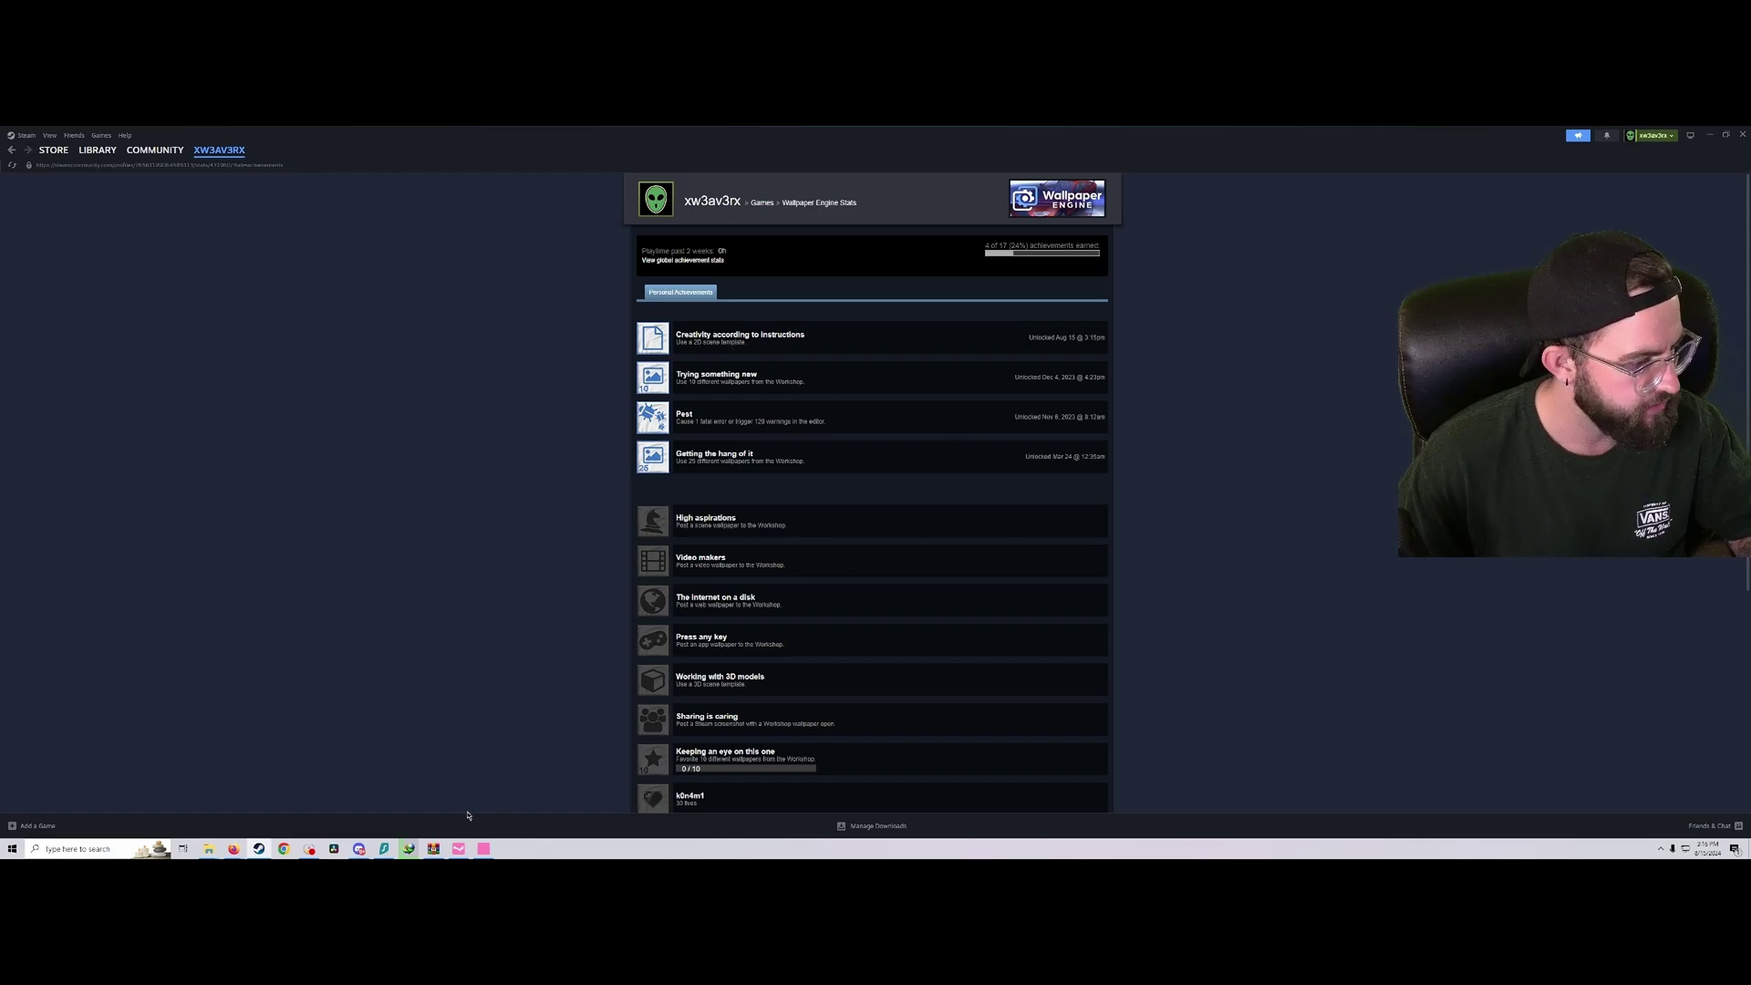
Reopen Wallpaper Engine's achievement list in SAM, centred and enlarged.
left_click(459, 848)
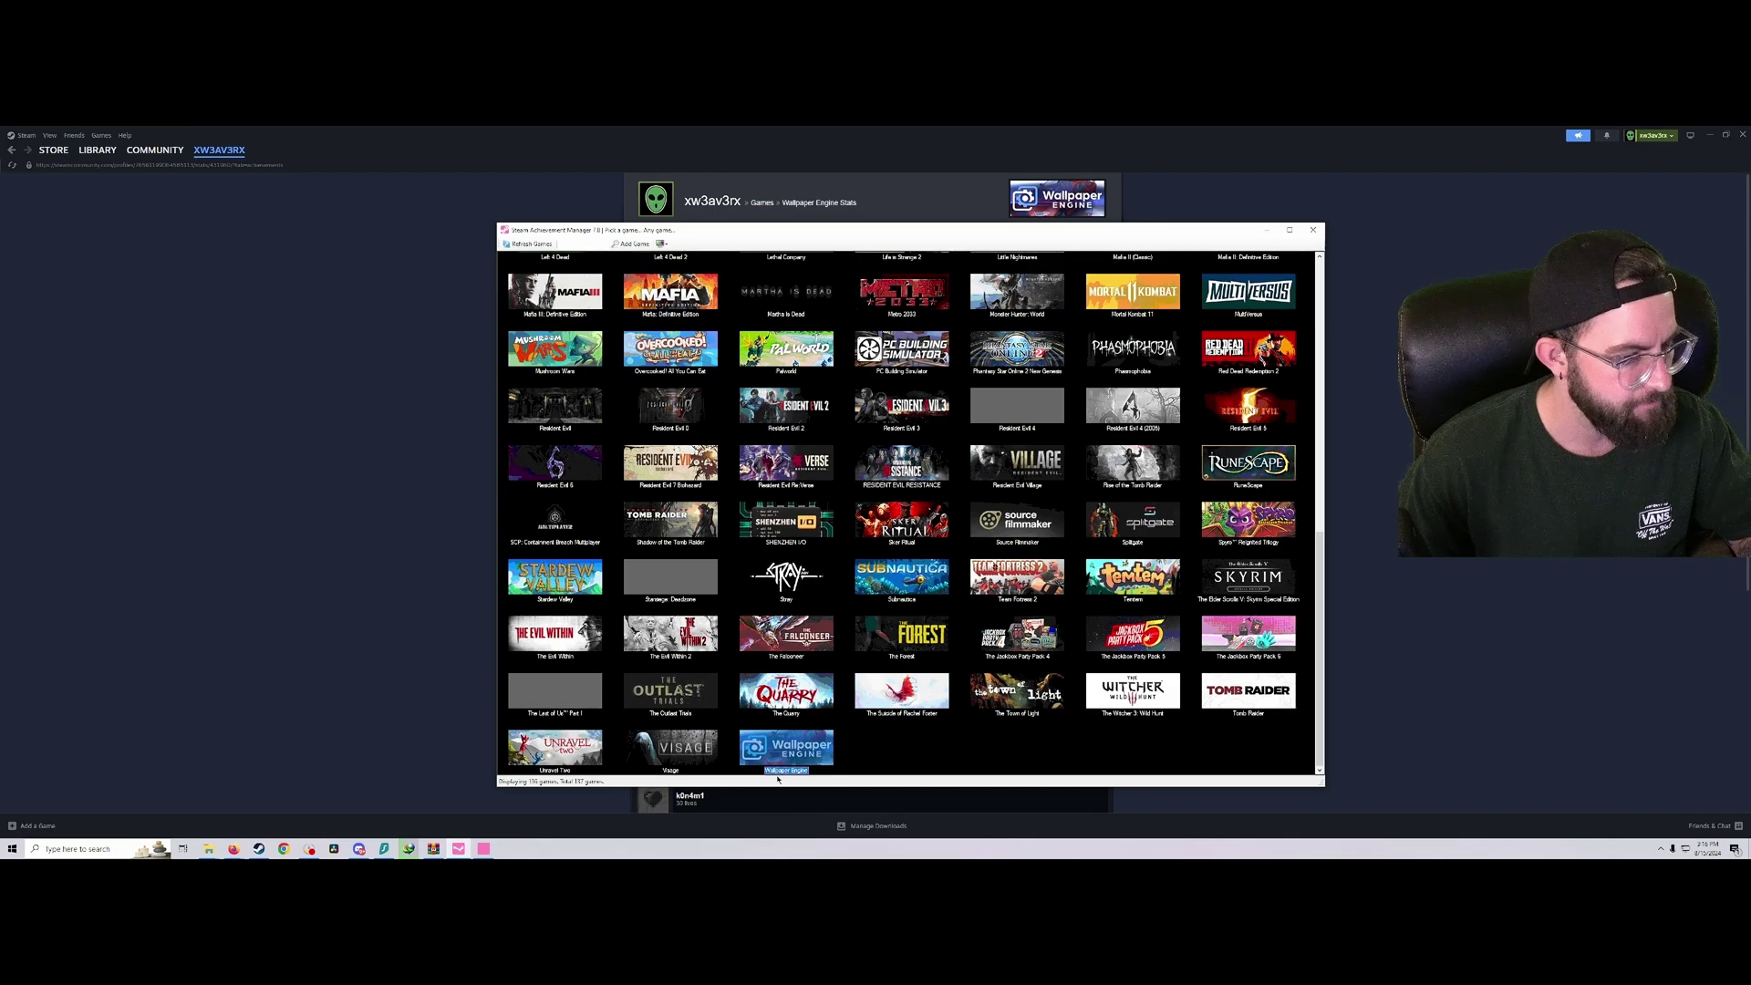
double_click(794, 749)
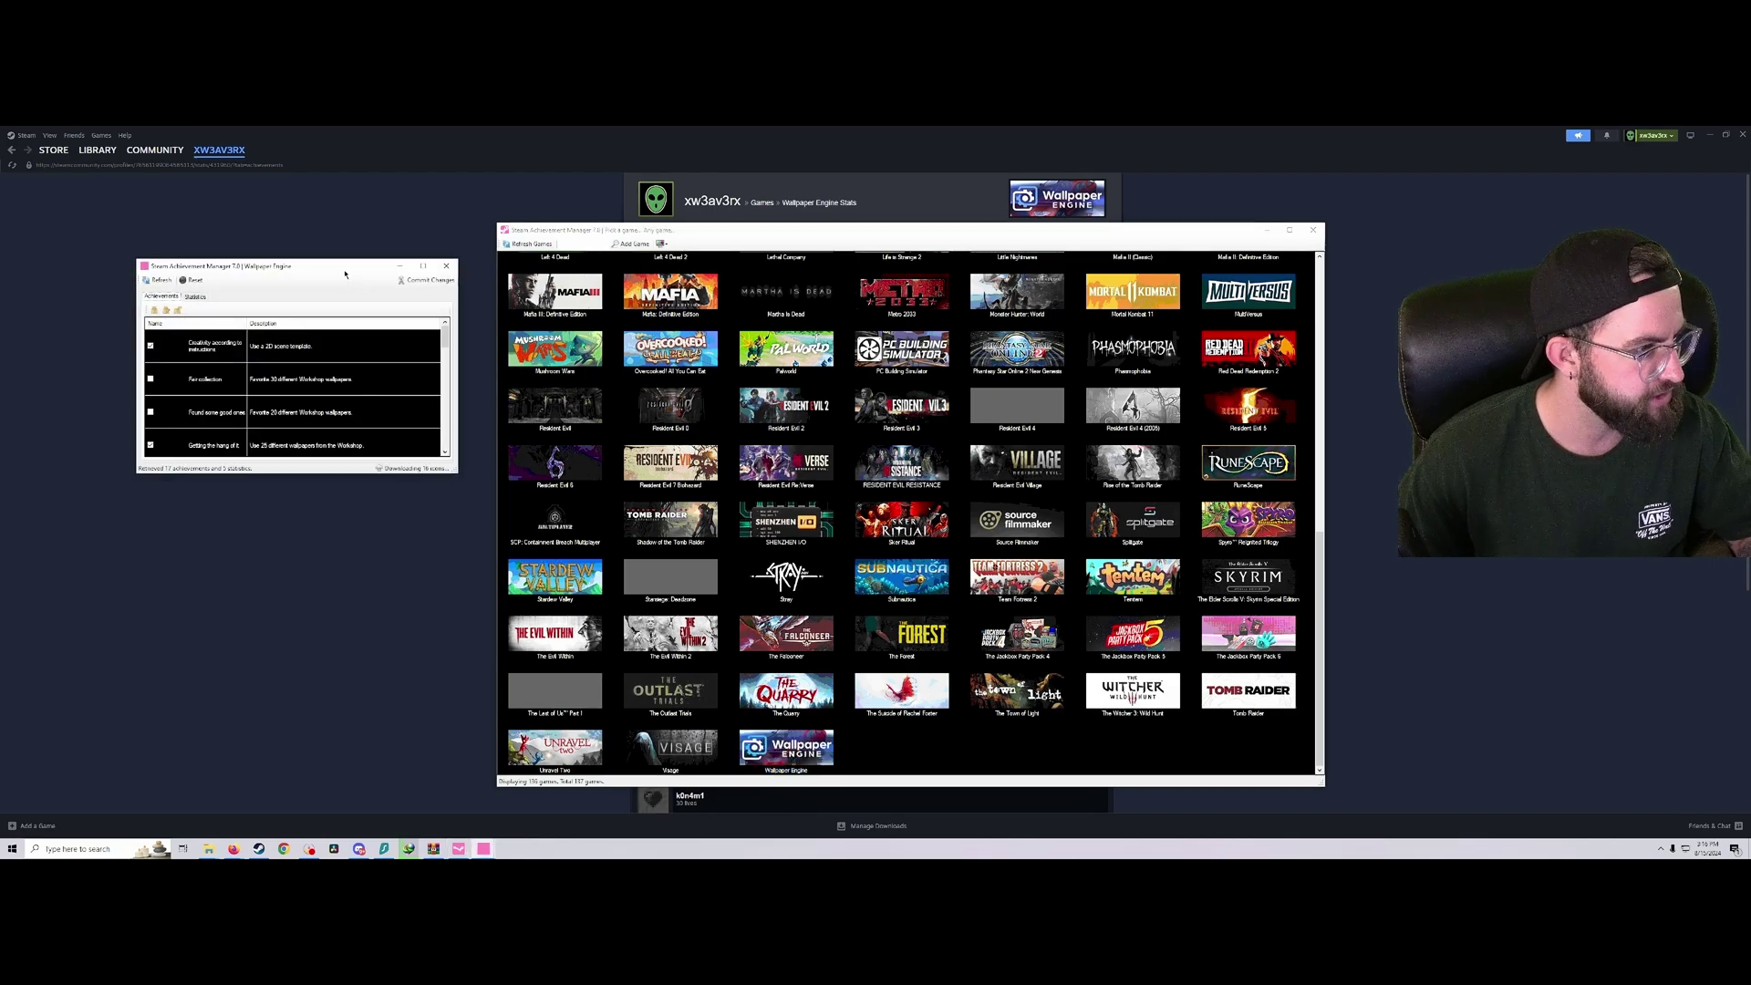
left_click_drag(345, 274, 880, 326)
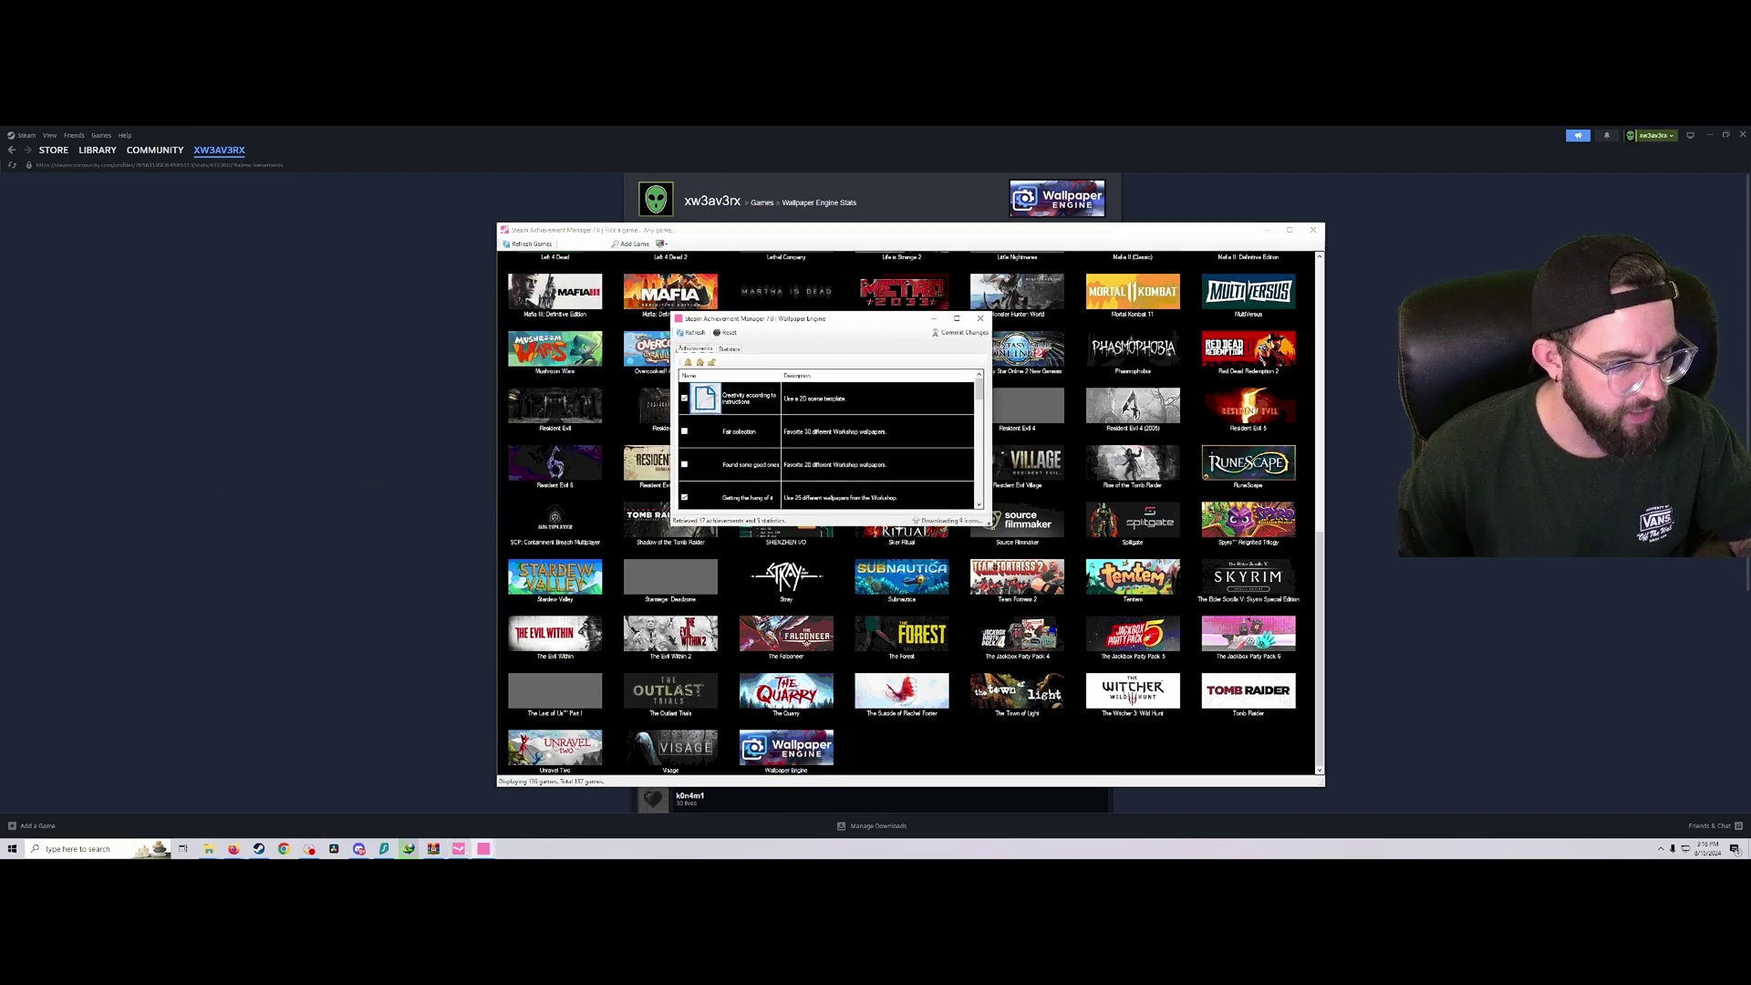
left_click_drag(987, 523, 1445, 739)
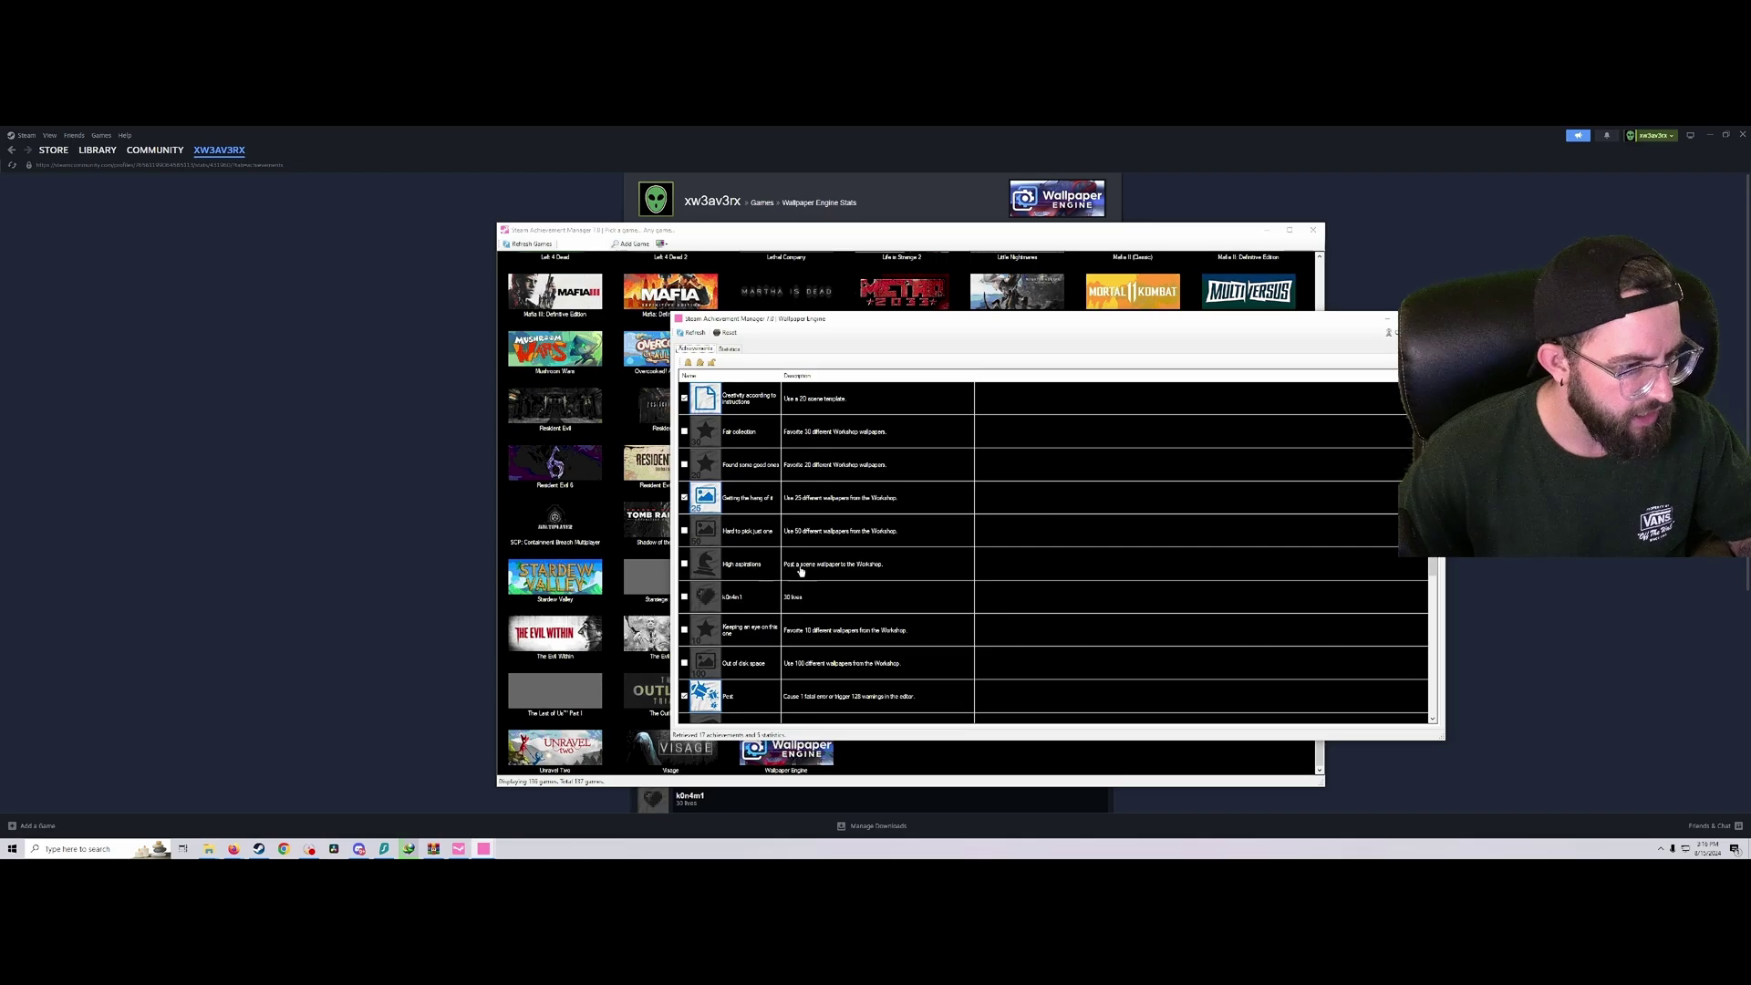
Tick High aspirations, commit and confirm it, then close the achievement window.
left_click(685, 565)
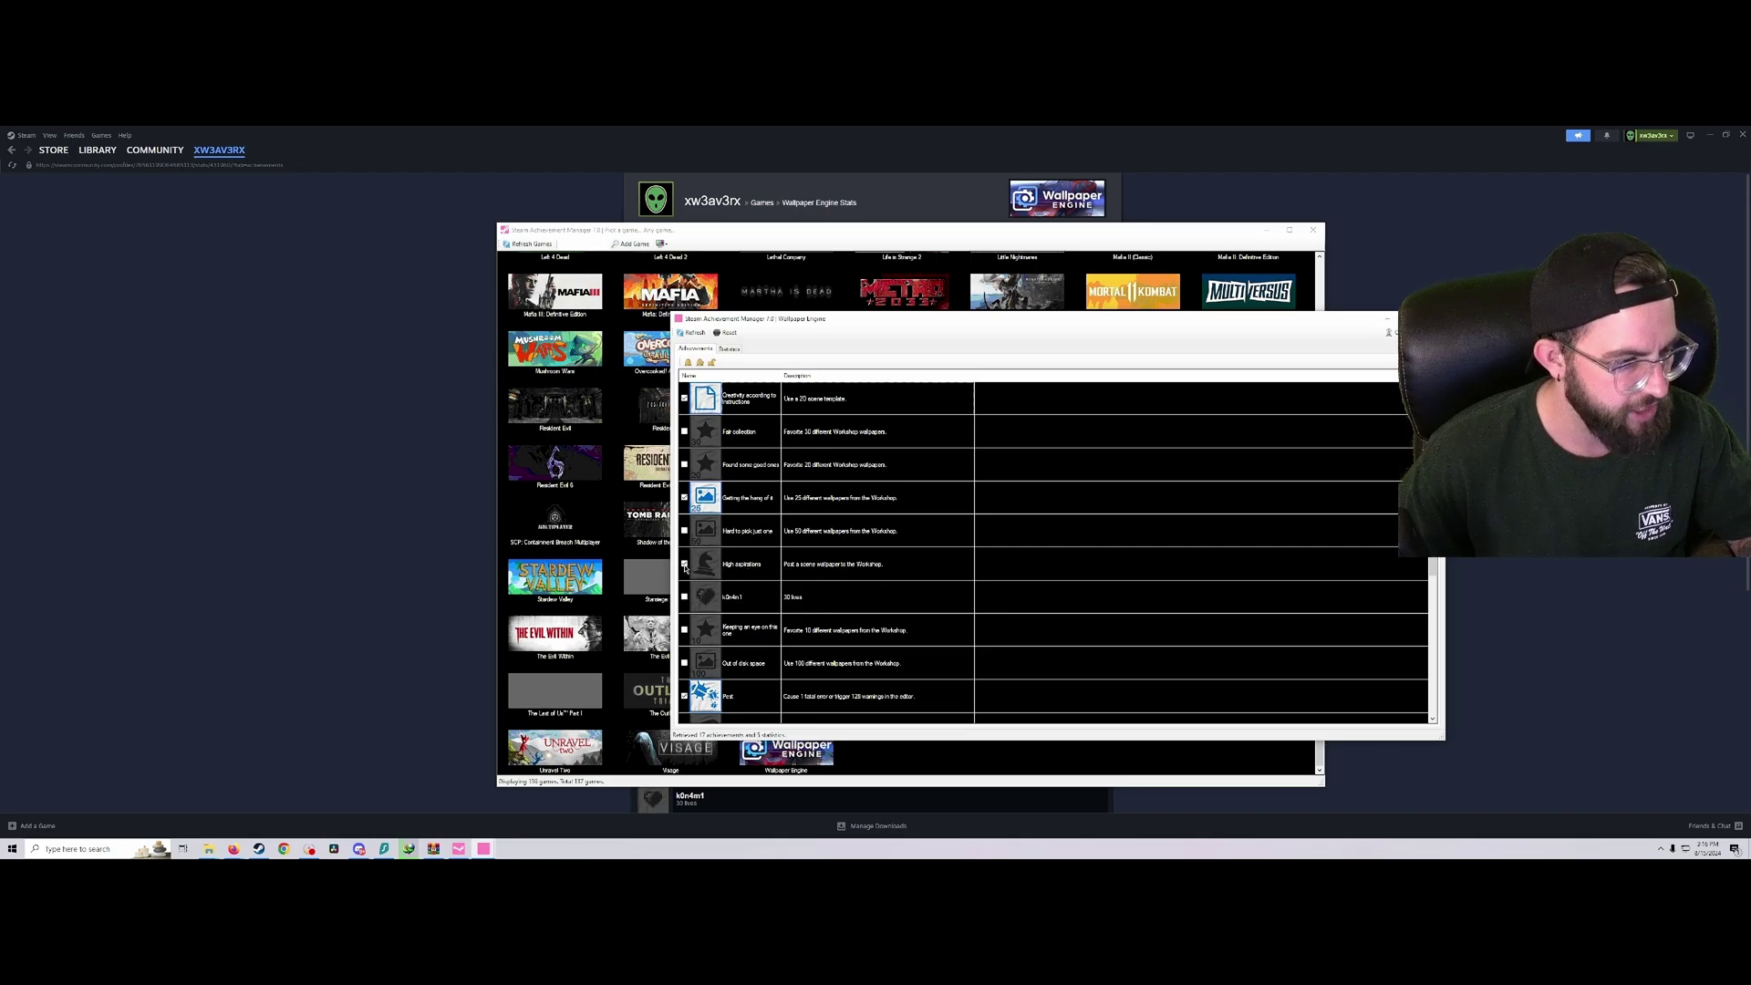
left_click(1391, 336)
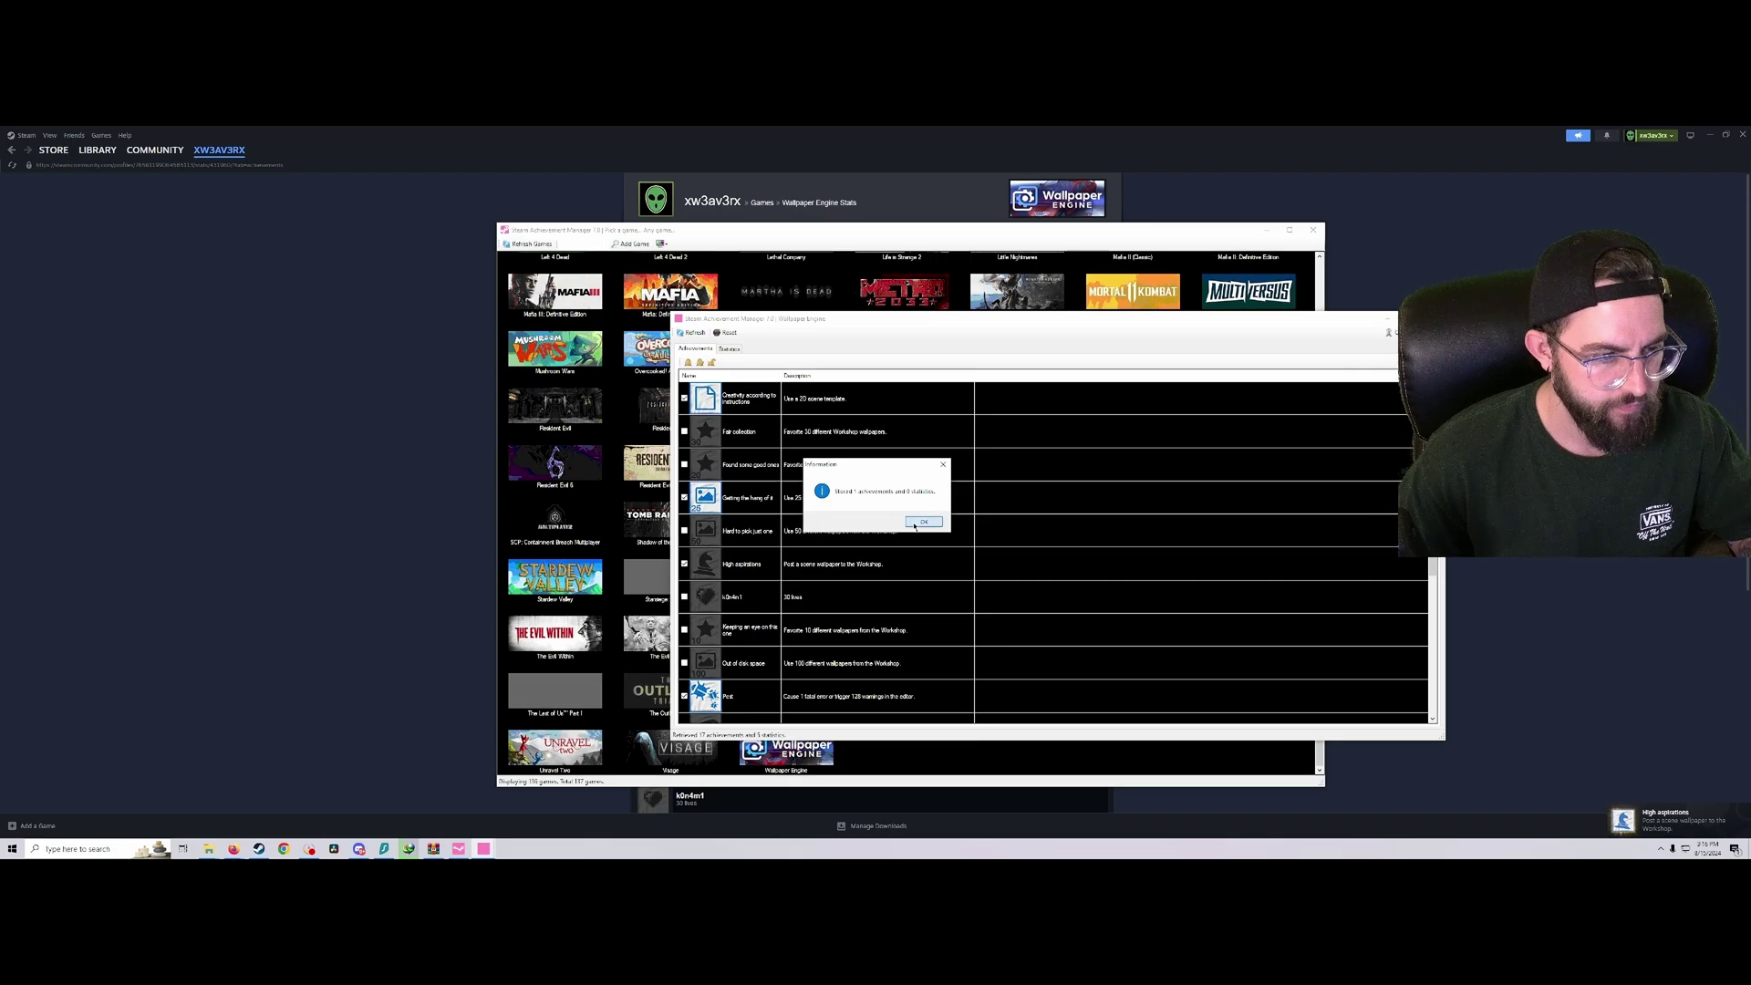
left_click(924, 522)
left_click(1434, 318)
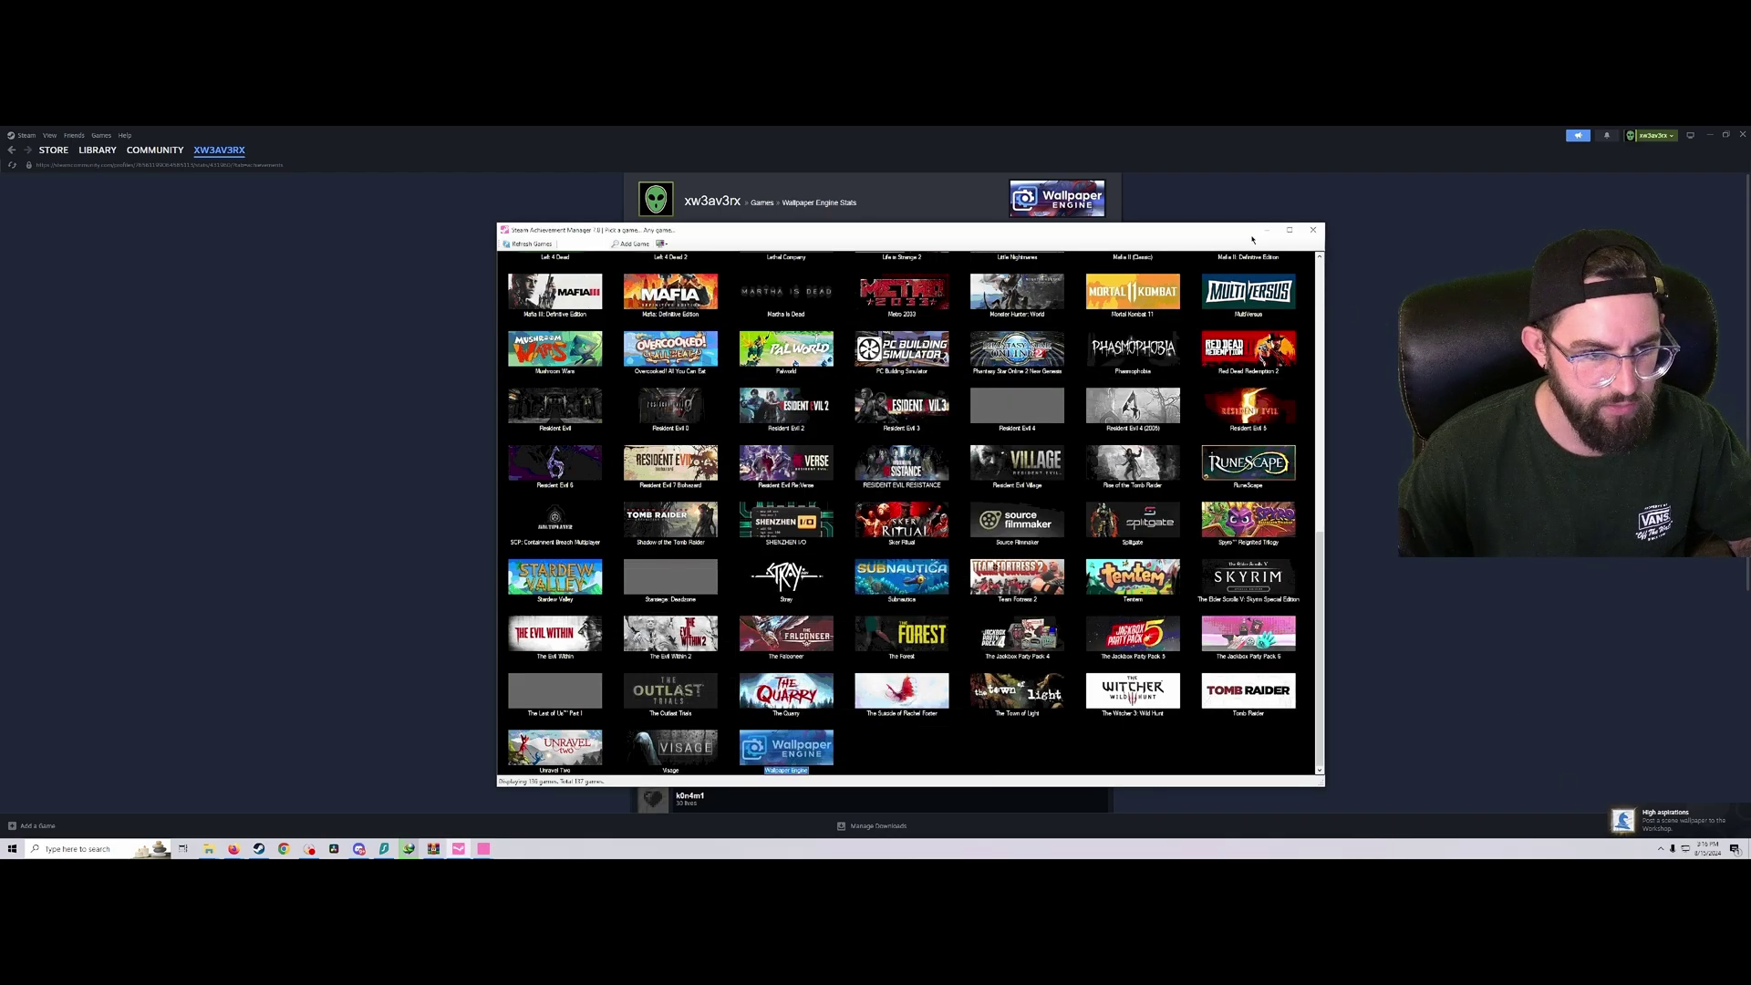
Reload Wallpaper Engine's Stats page showing High aspirations unlocked (5 of 17), then return to SAM.
left_click(1265, 231)
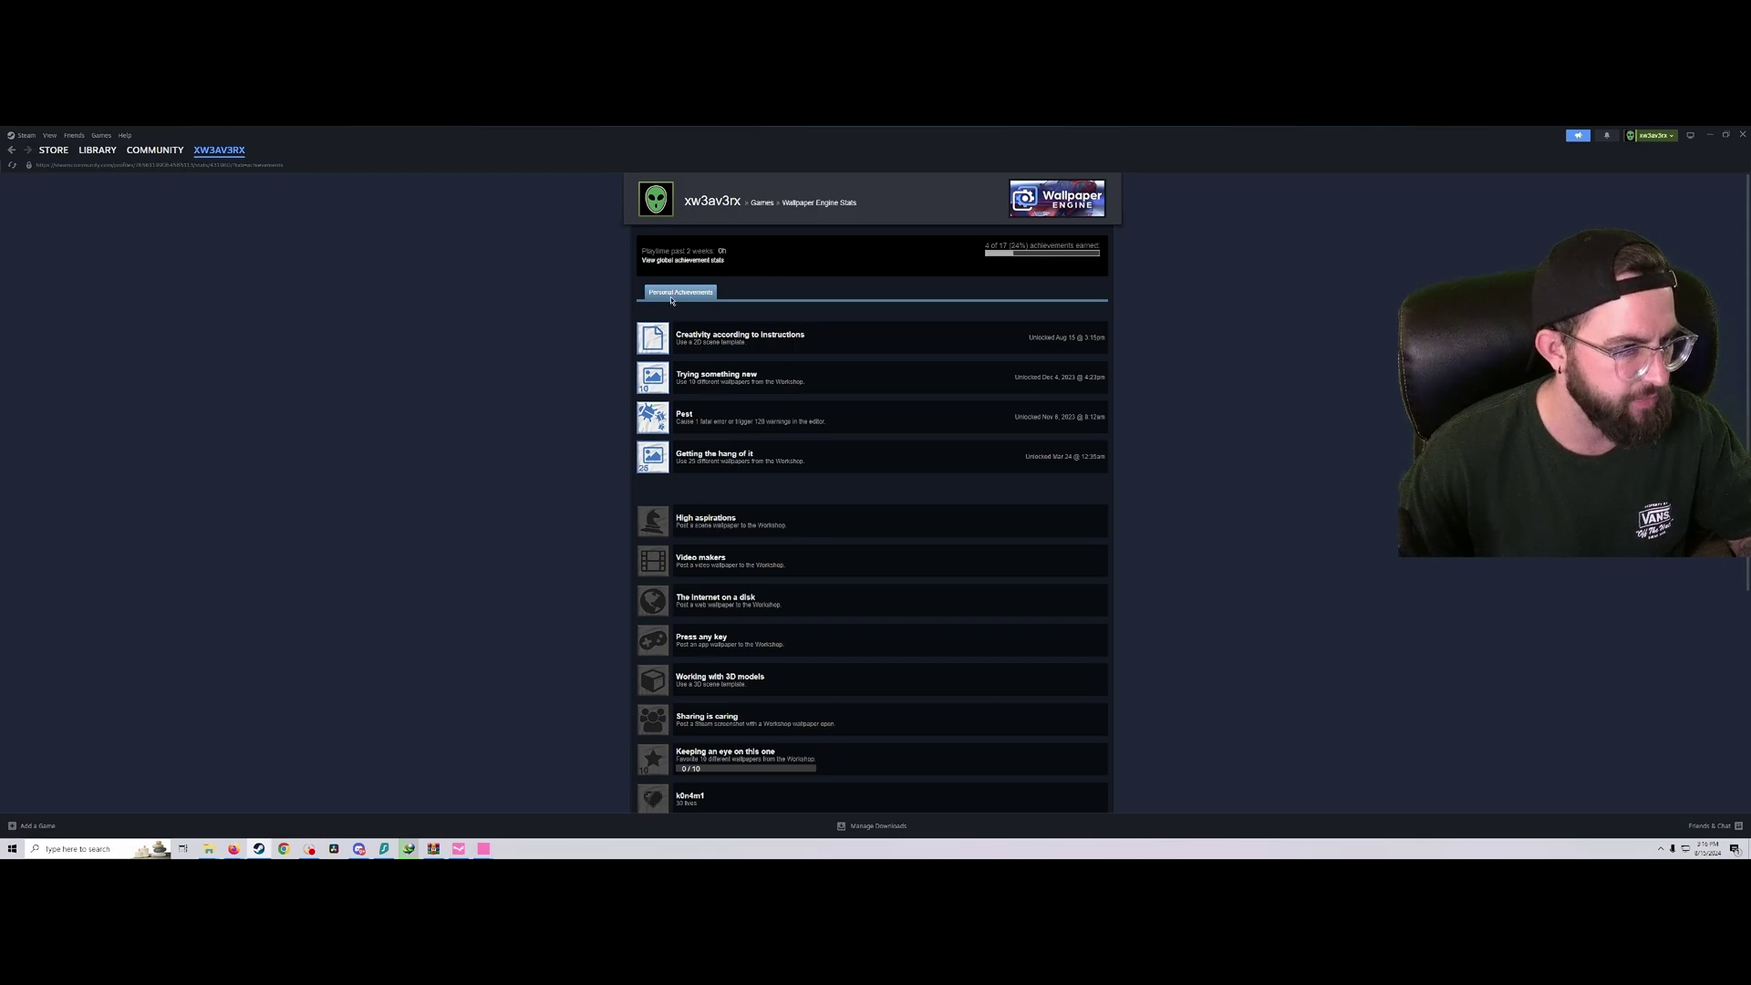
key("alt+Left")
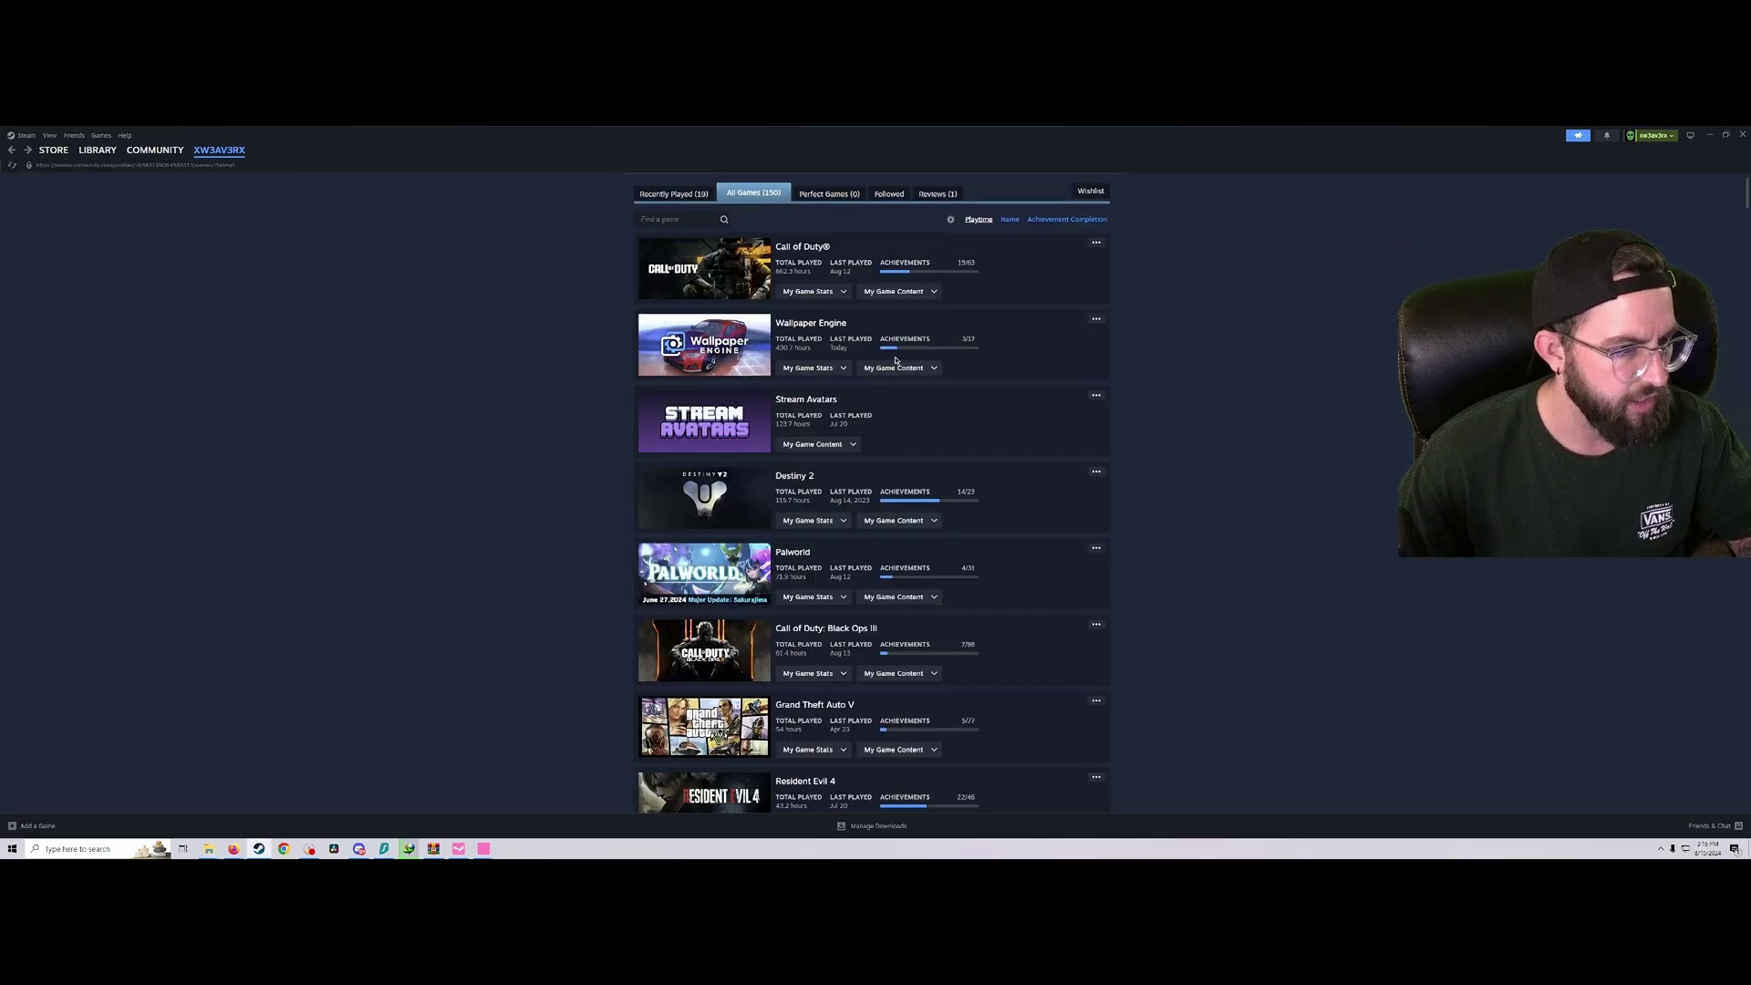
left_click(911, 341)
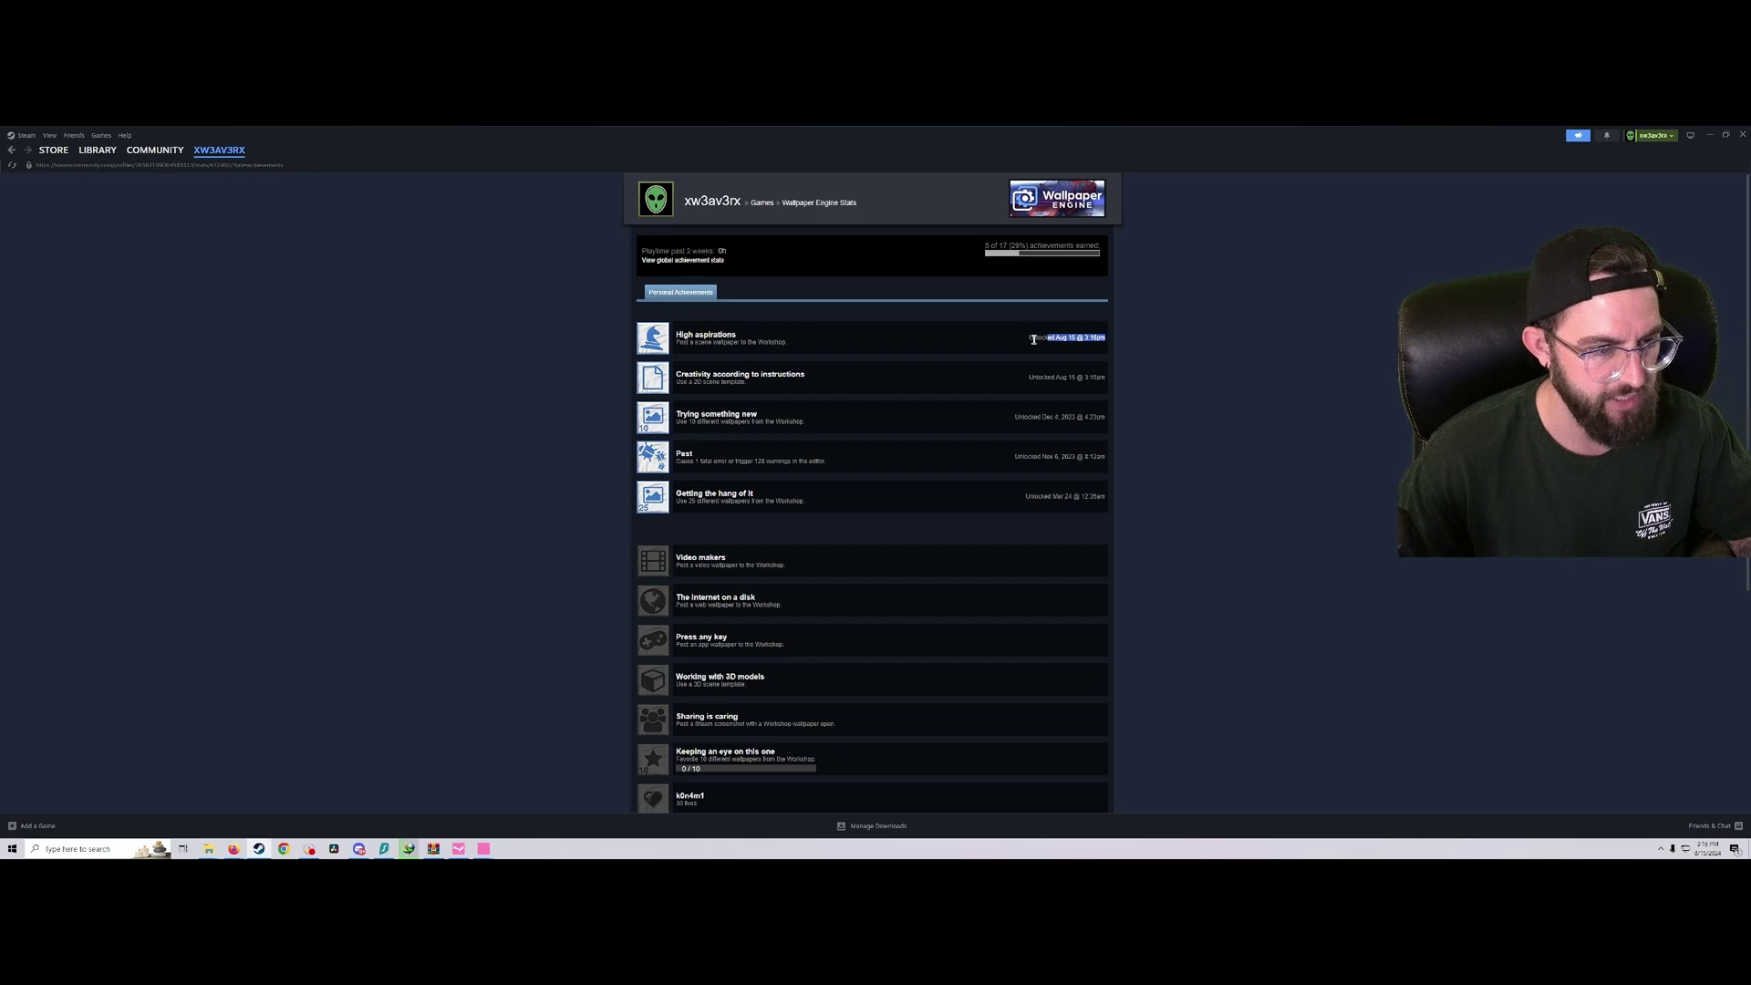
left_click(461, 849)
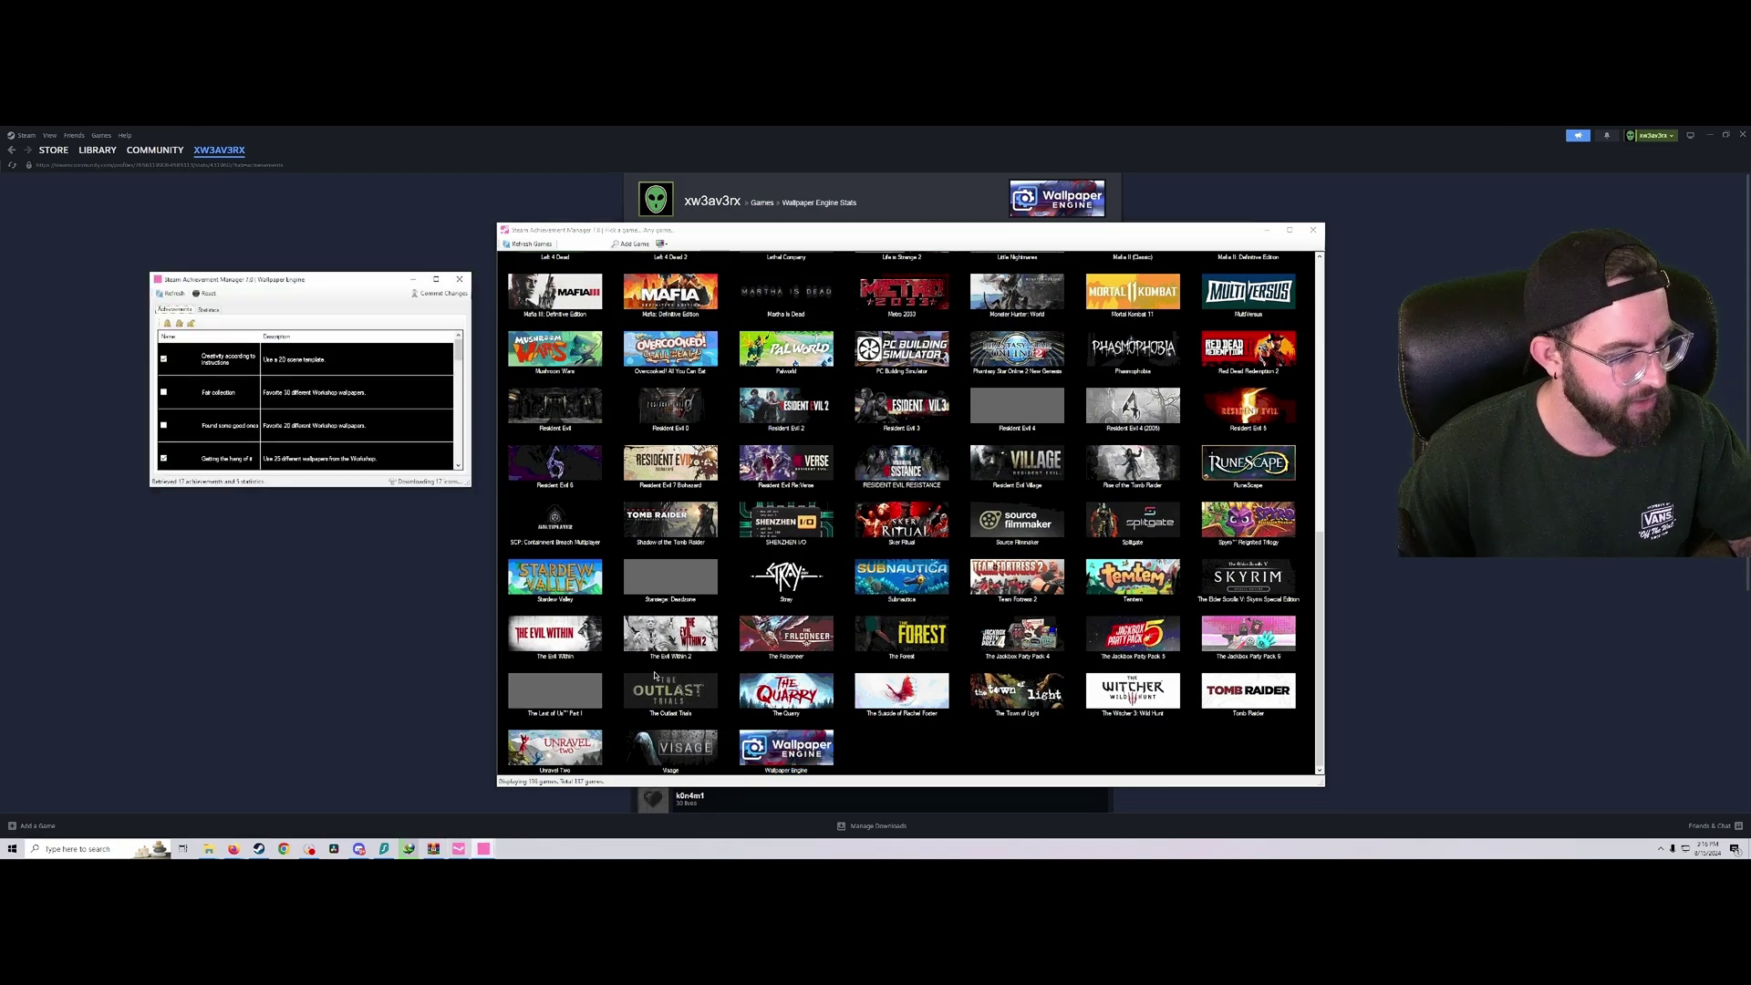
Enlarge the achievement window, commit the 12 remaining Wallpaper Engine achievements, and close it.
left_click_drag(316, 292, 901, 341)
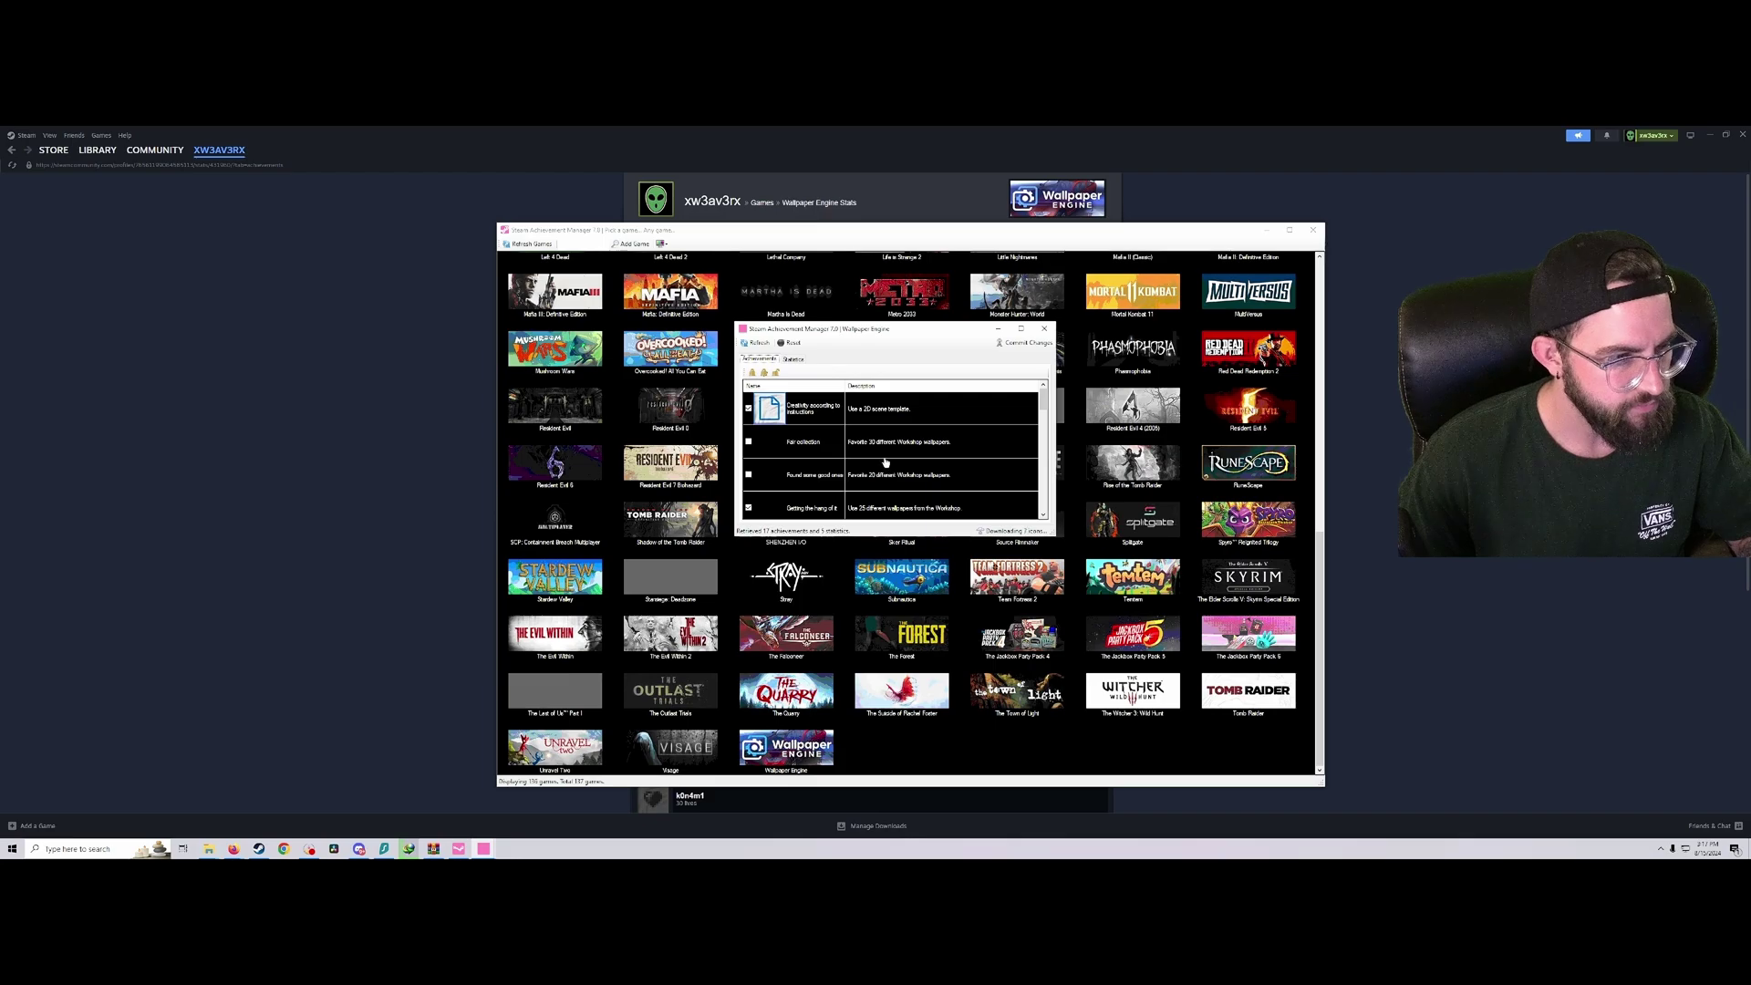
left_click_drag(1051, 540, 1327, 744)
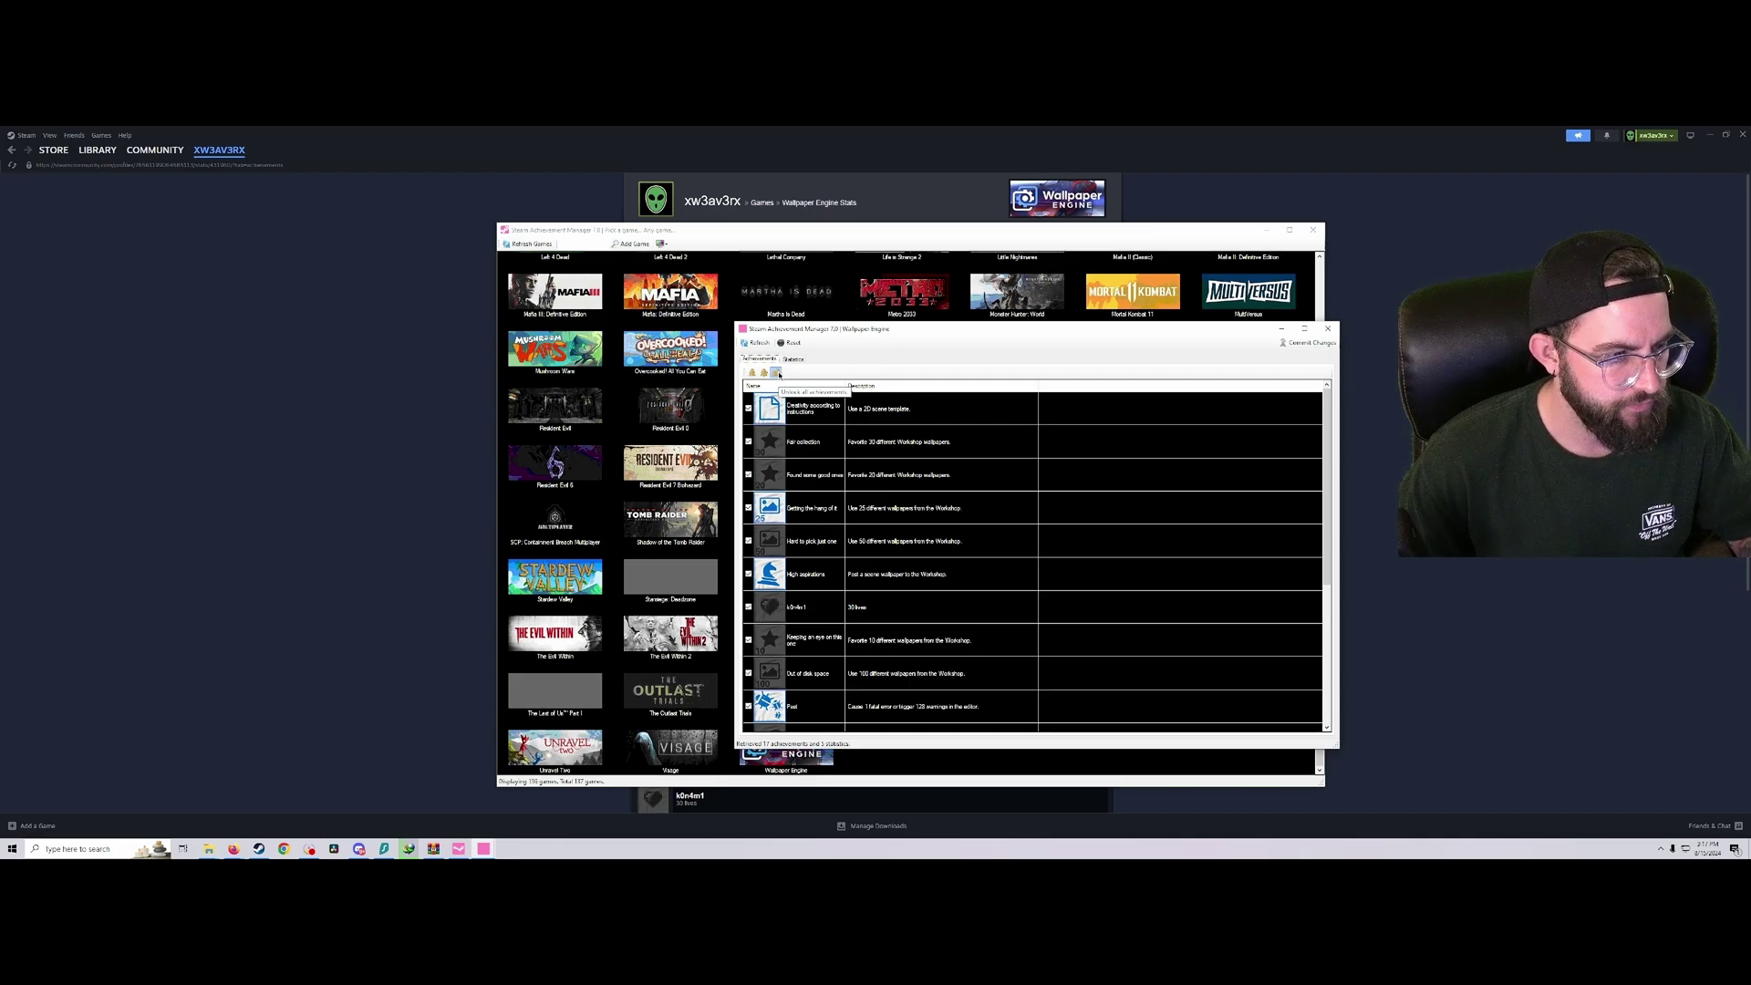
left_click(1308, 342)
left_click(925, 522)
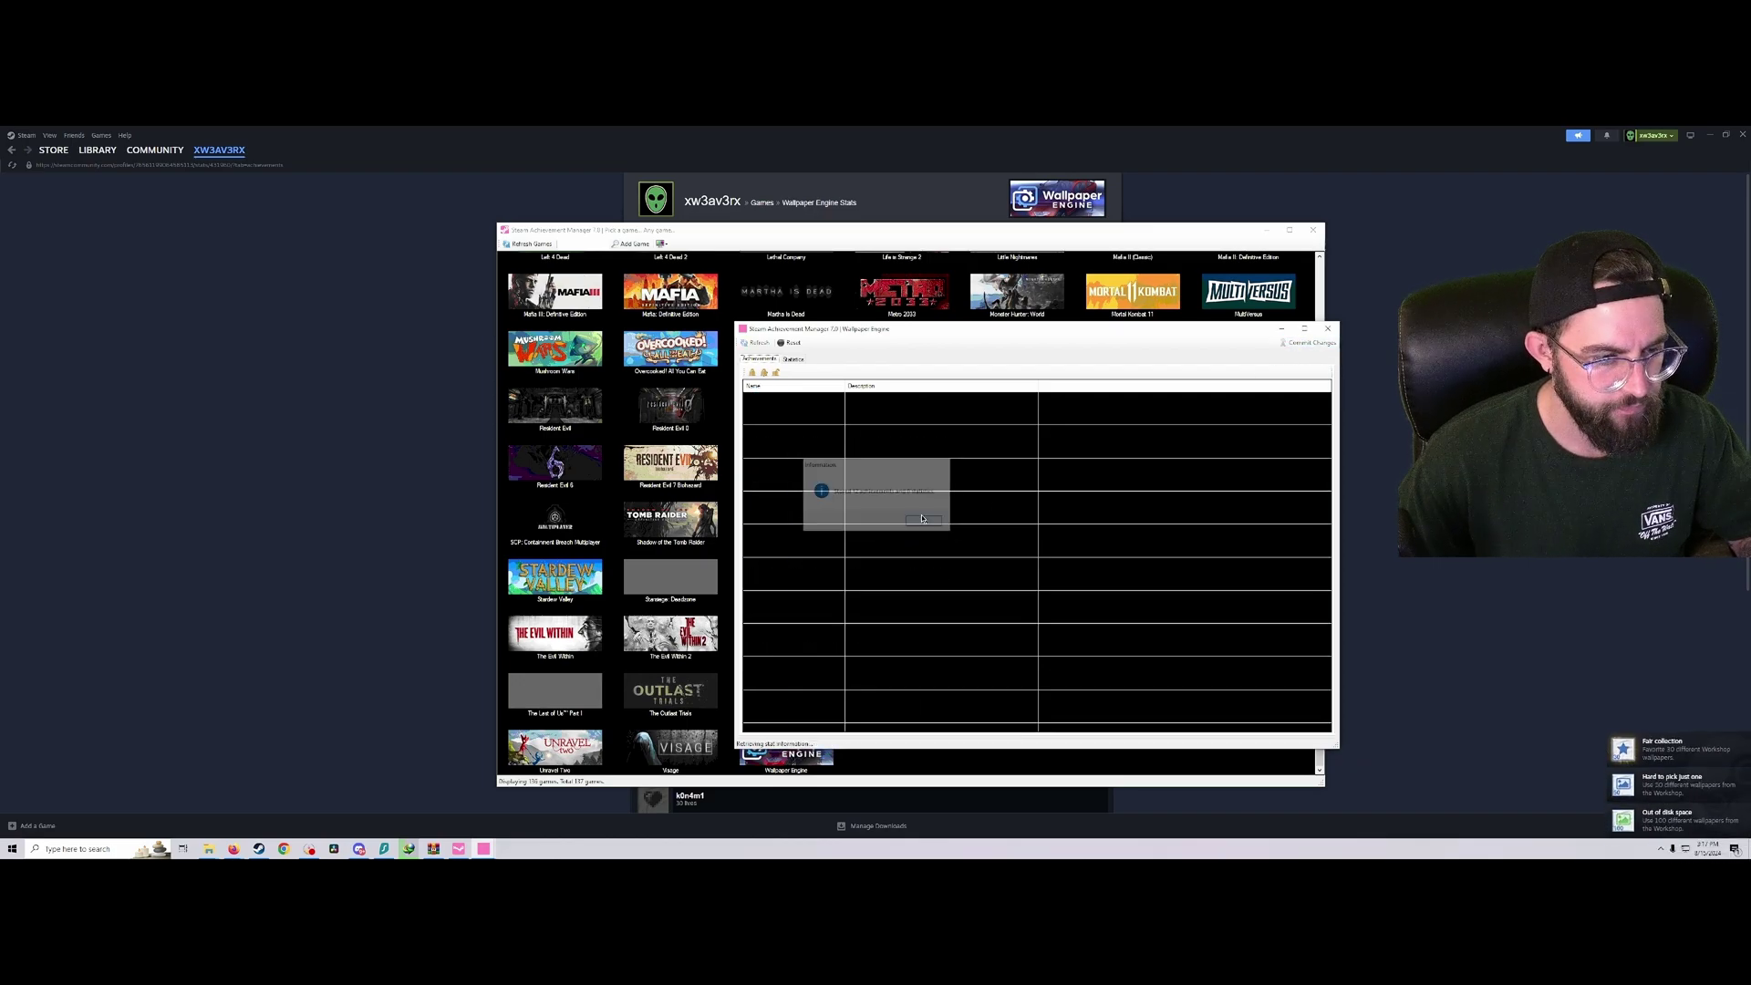
left_click(1327, 328)
Hide SAM, reopen Wallpaper Engine's Stats page and refresh it to show 17 of 17 (100%).
left_click(1270, 237)
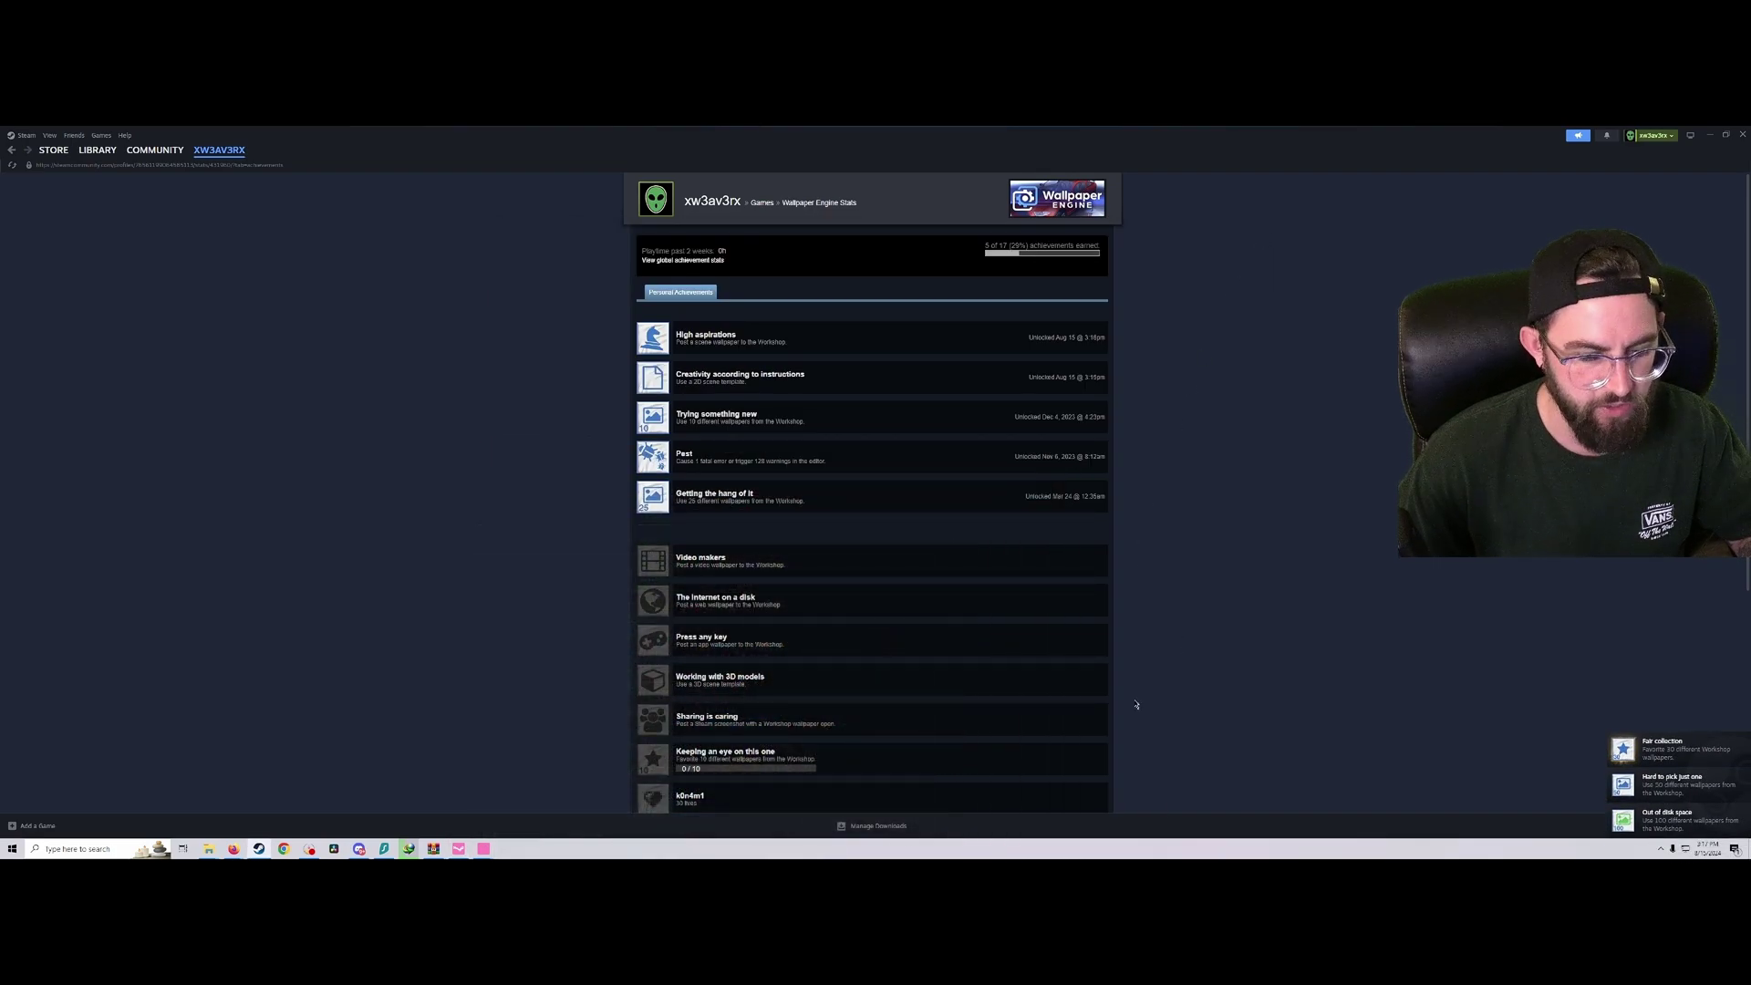
key("alt+Left")
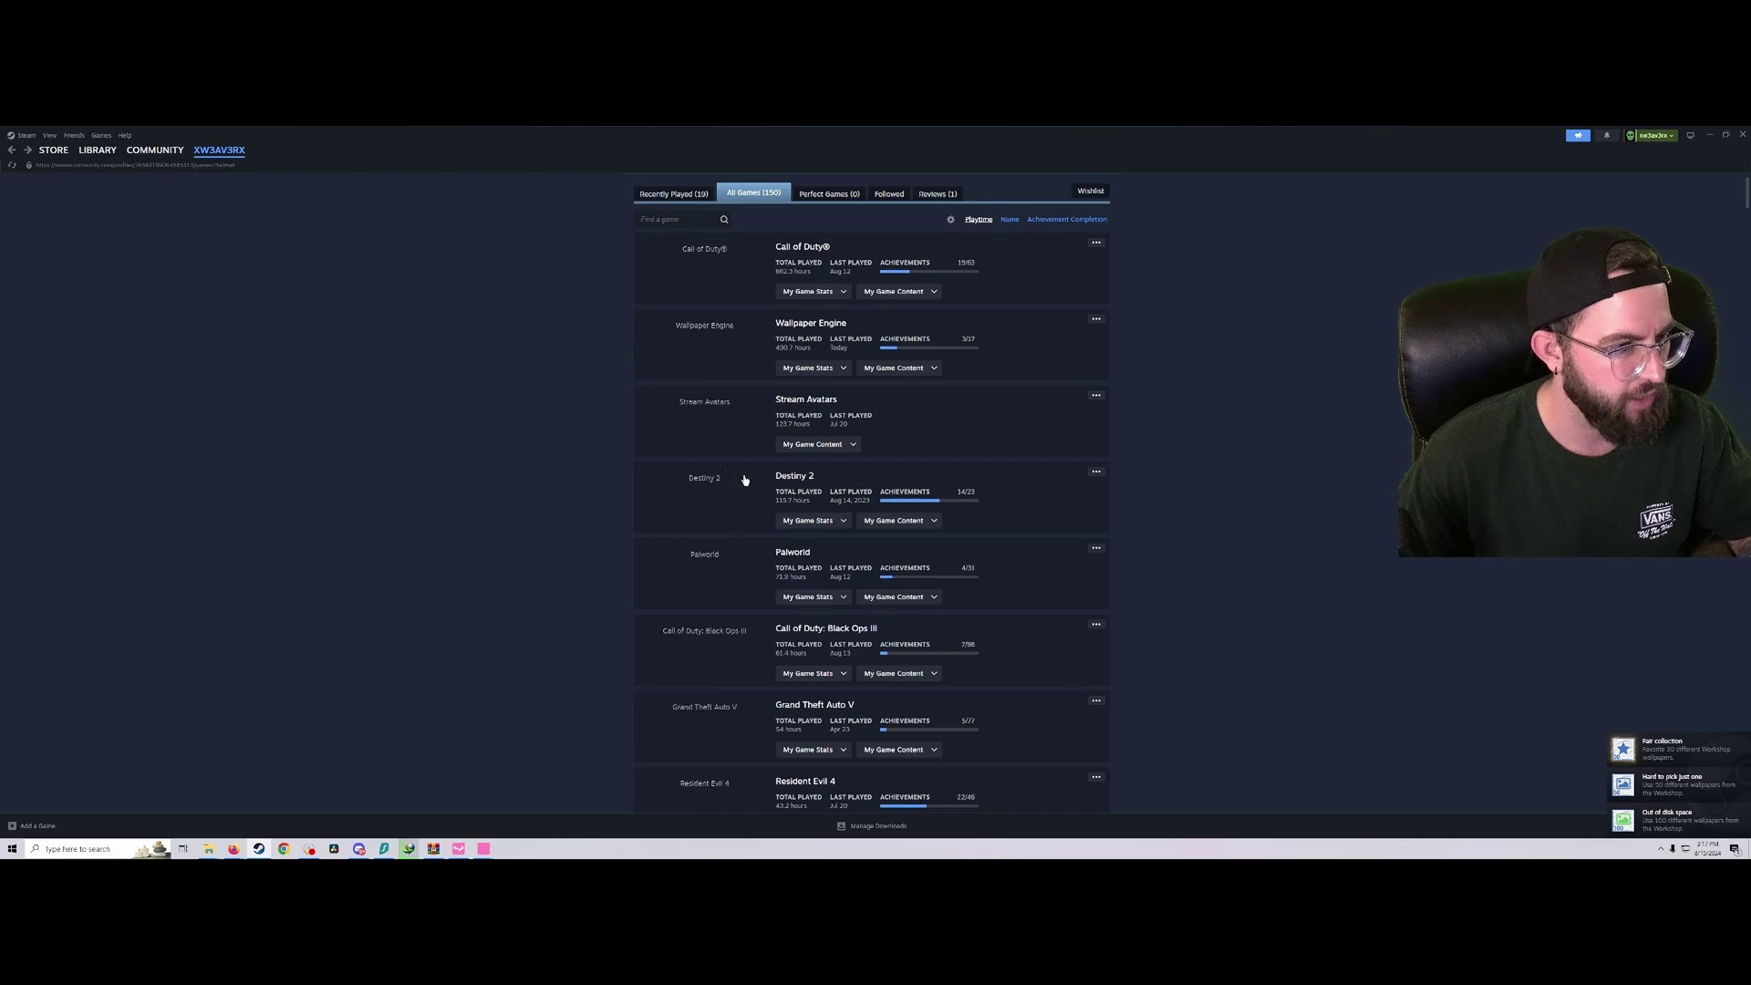
left_click(903, 340)
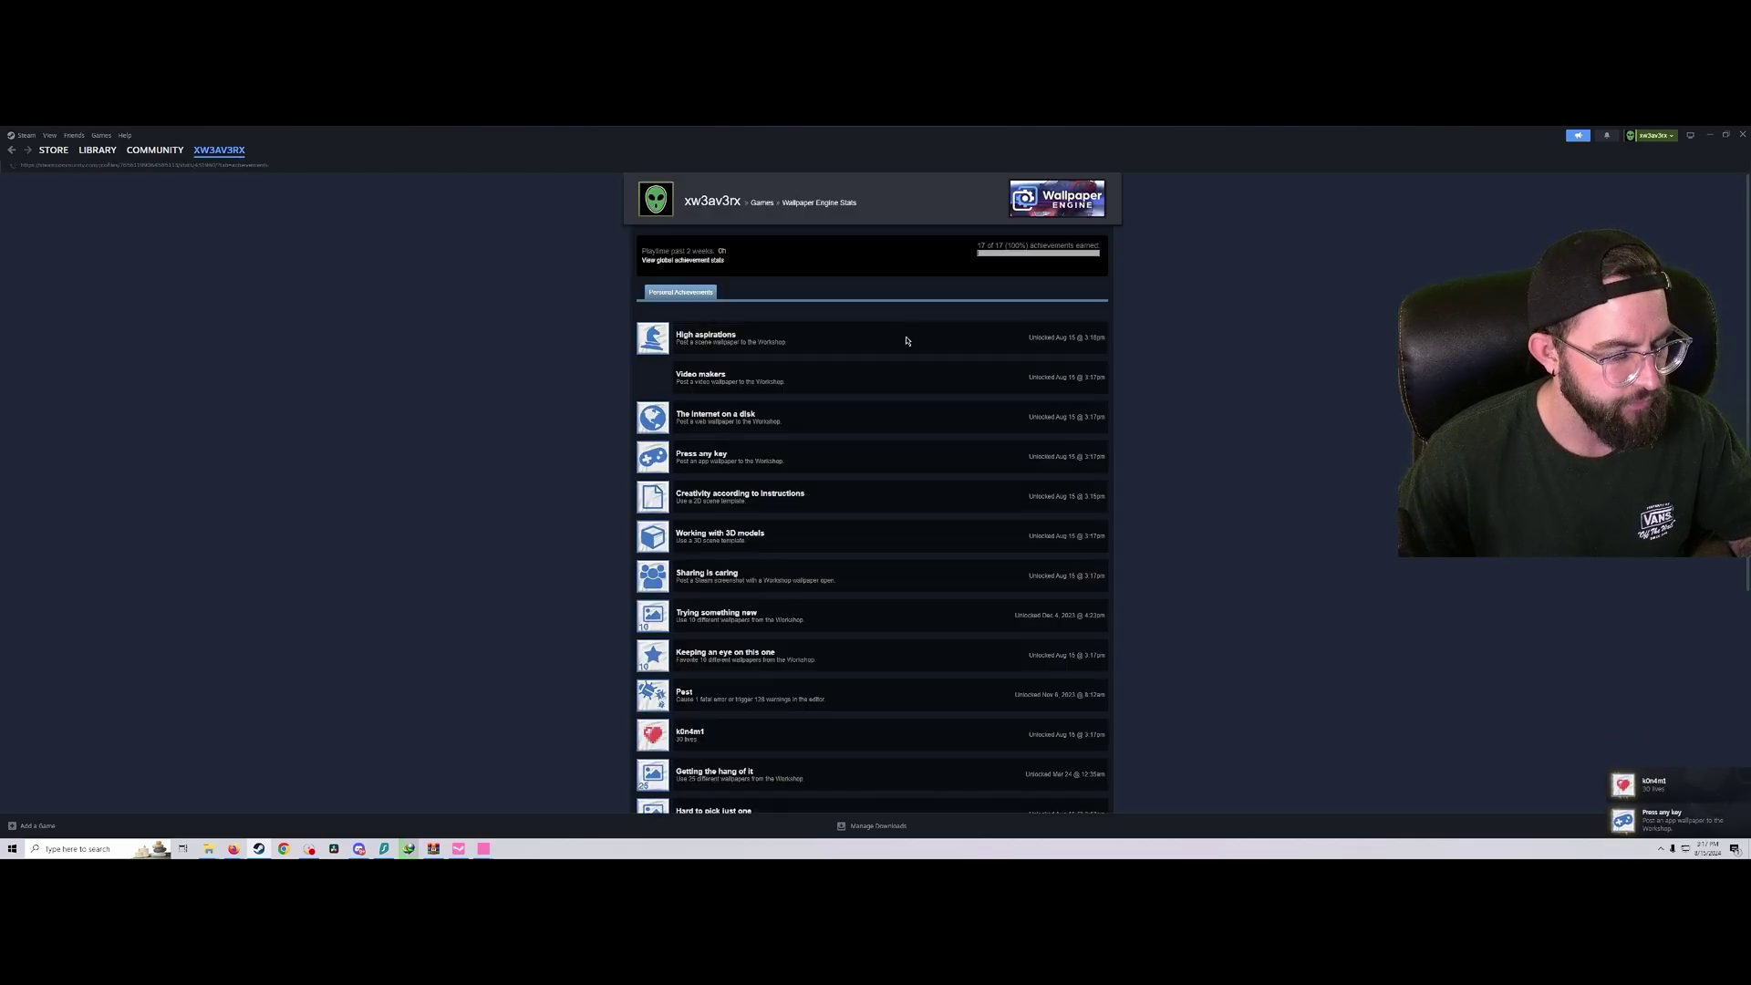
scroll(814, 348, "down", 2)
scroll(857, 484, "down", 2)
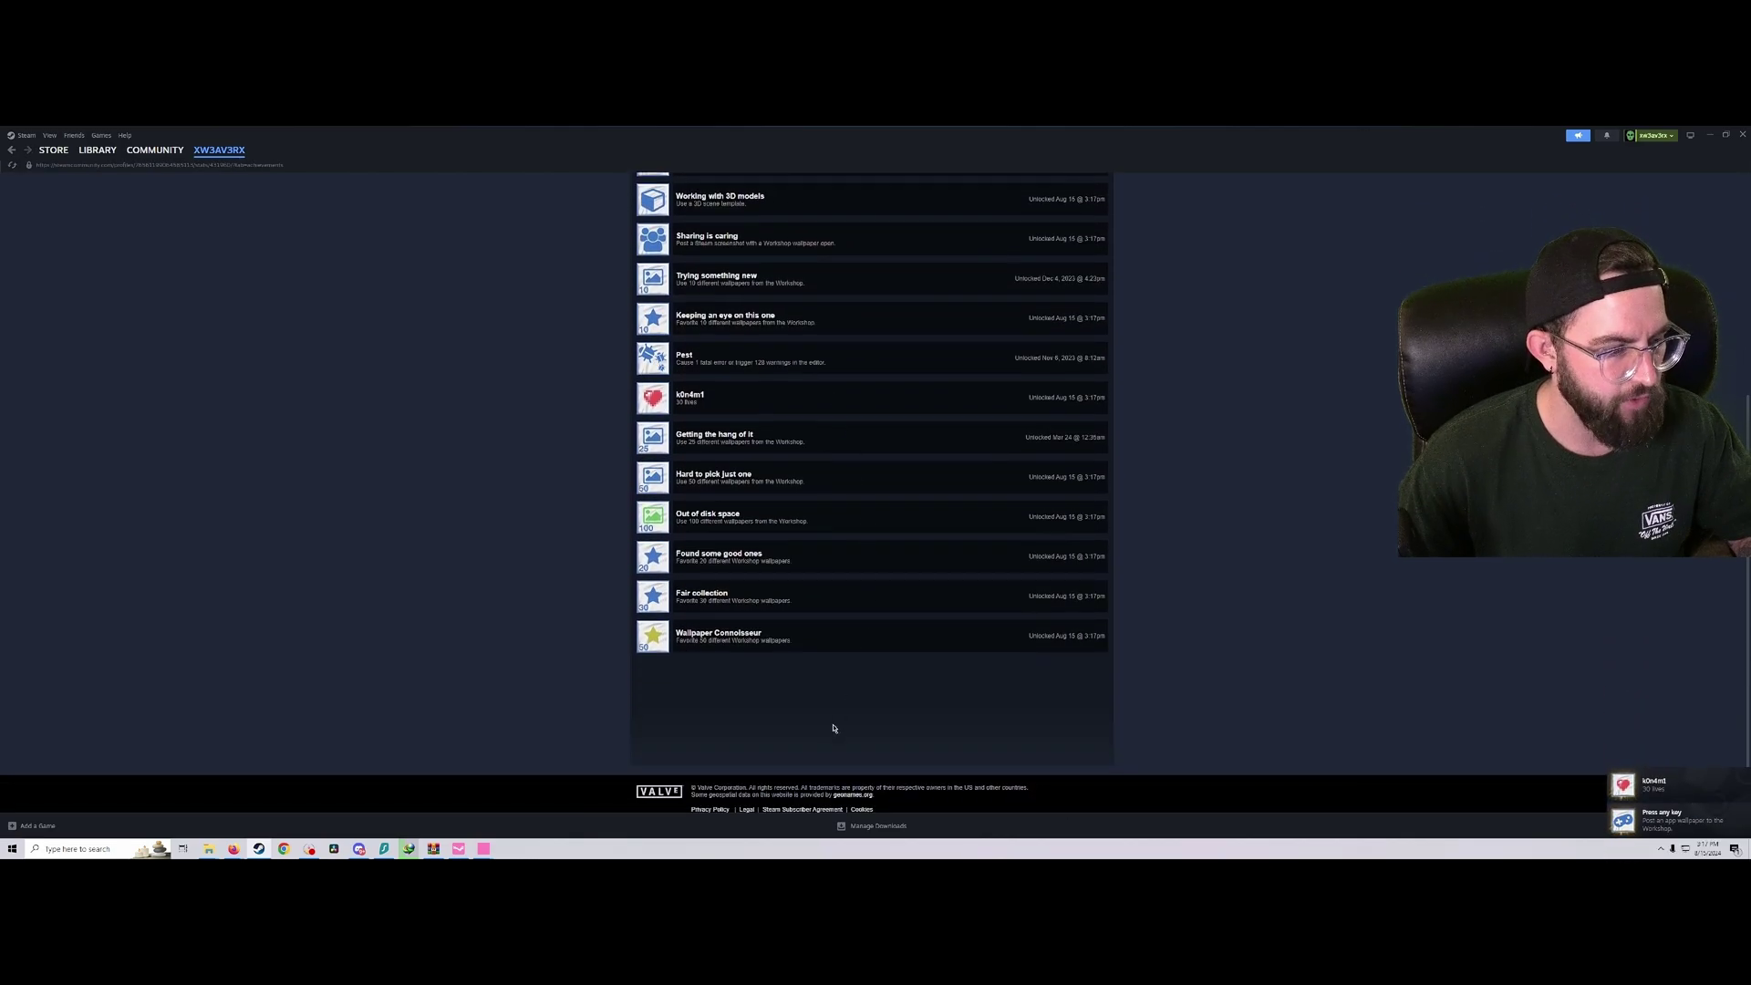
scroll(833, 728, "up", 4)
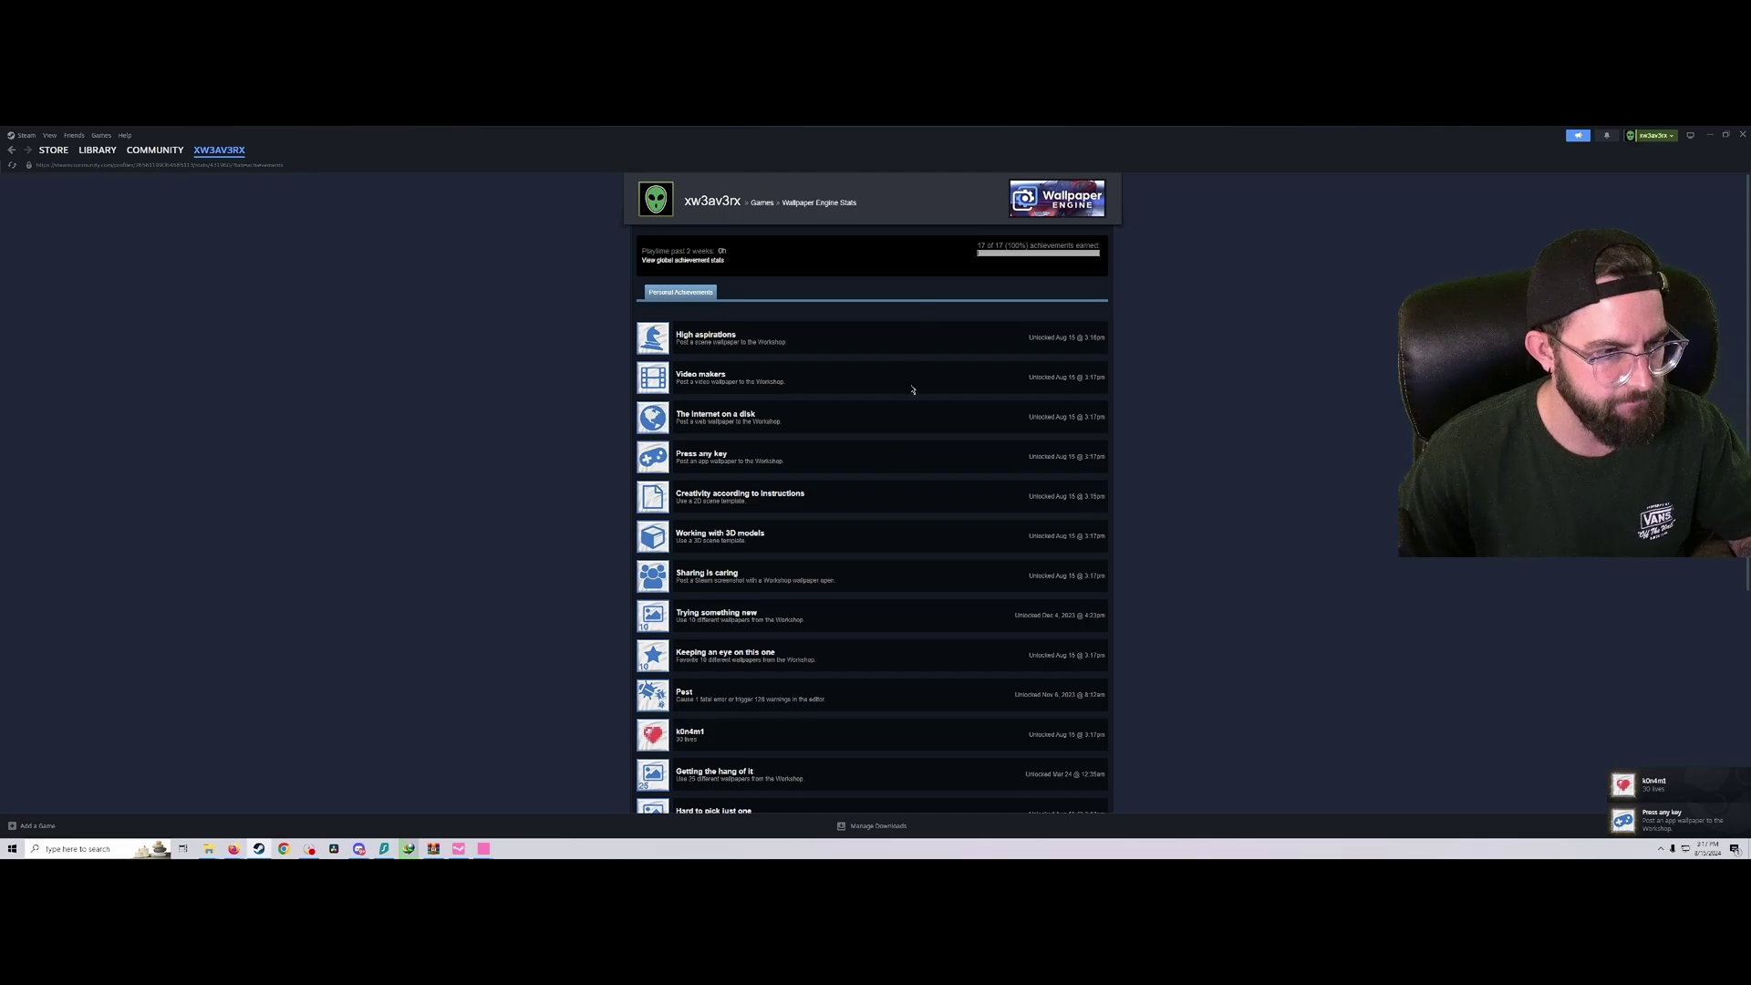
key("F5")
Reopen Wallpaper Engine's achievement list in the manager, then enlarge and reposition its window.
left_click(460, 848)
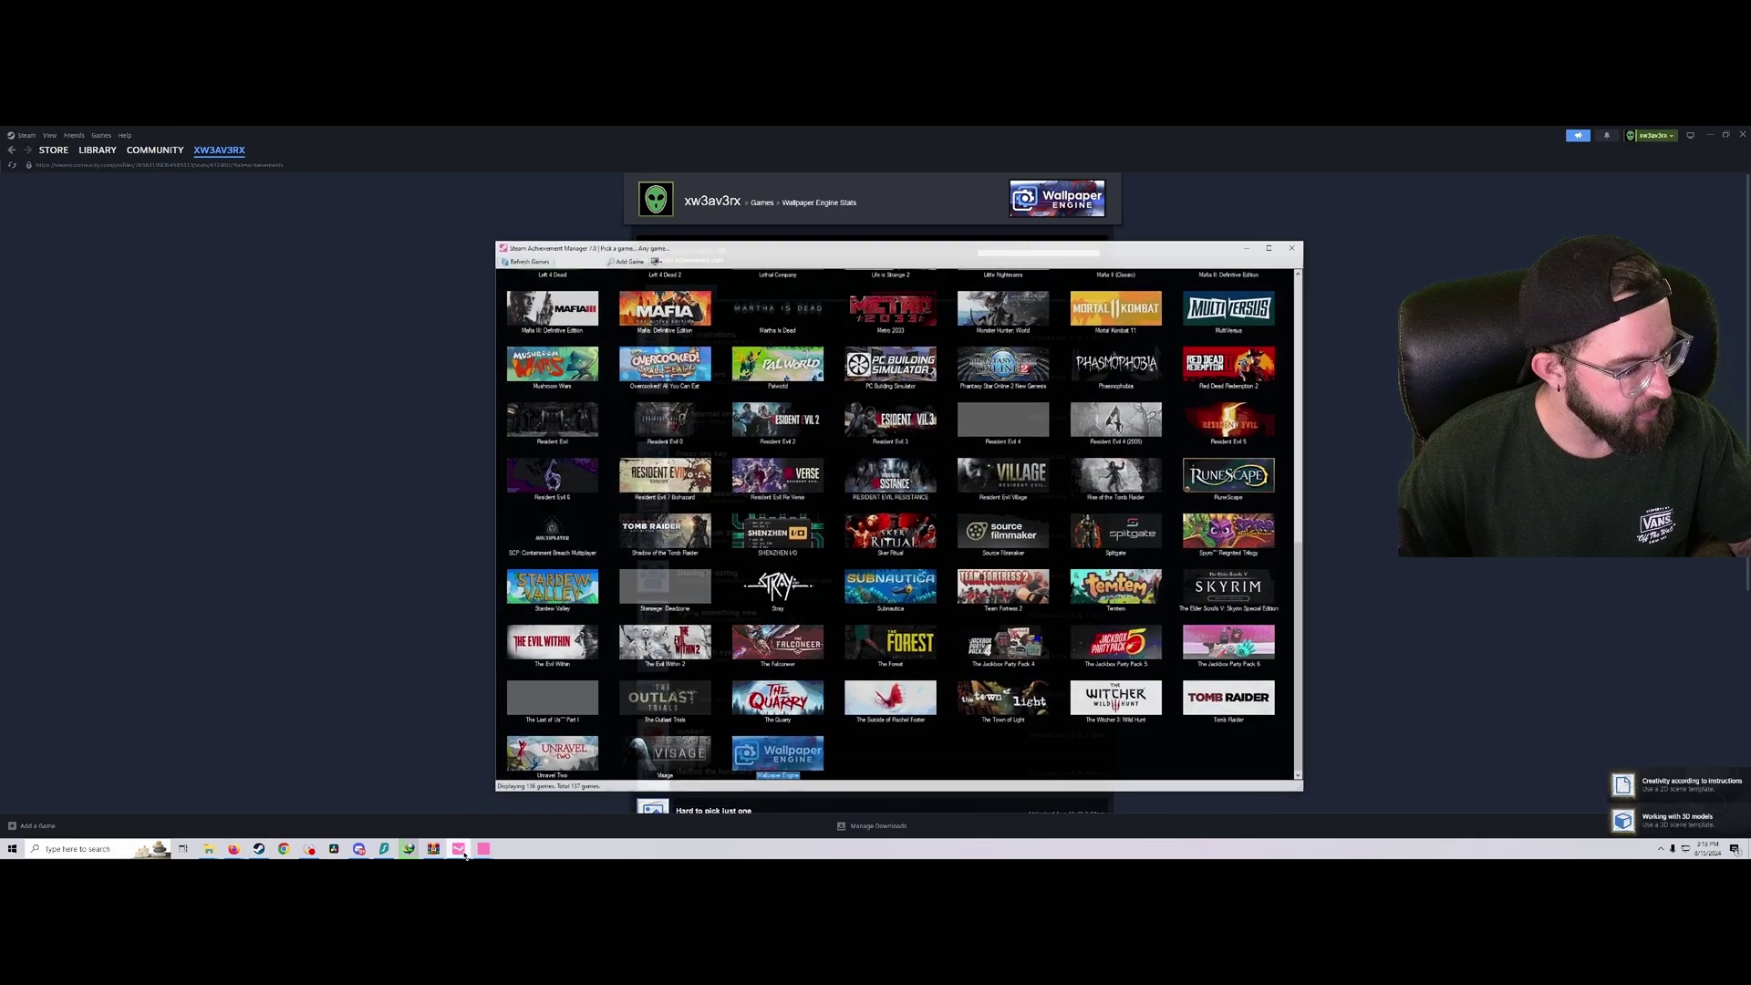
scroll(799, 638, "down", 3)
double_click(799, 746)
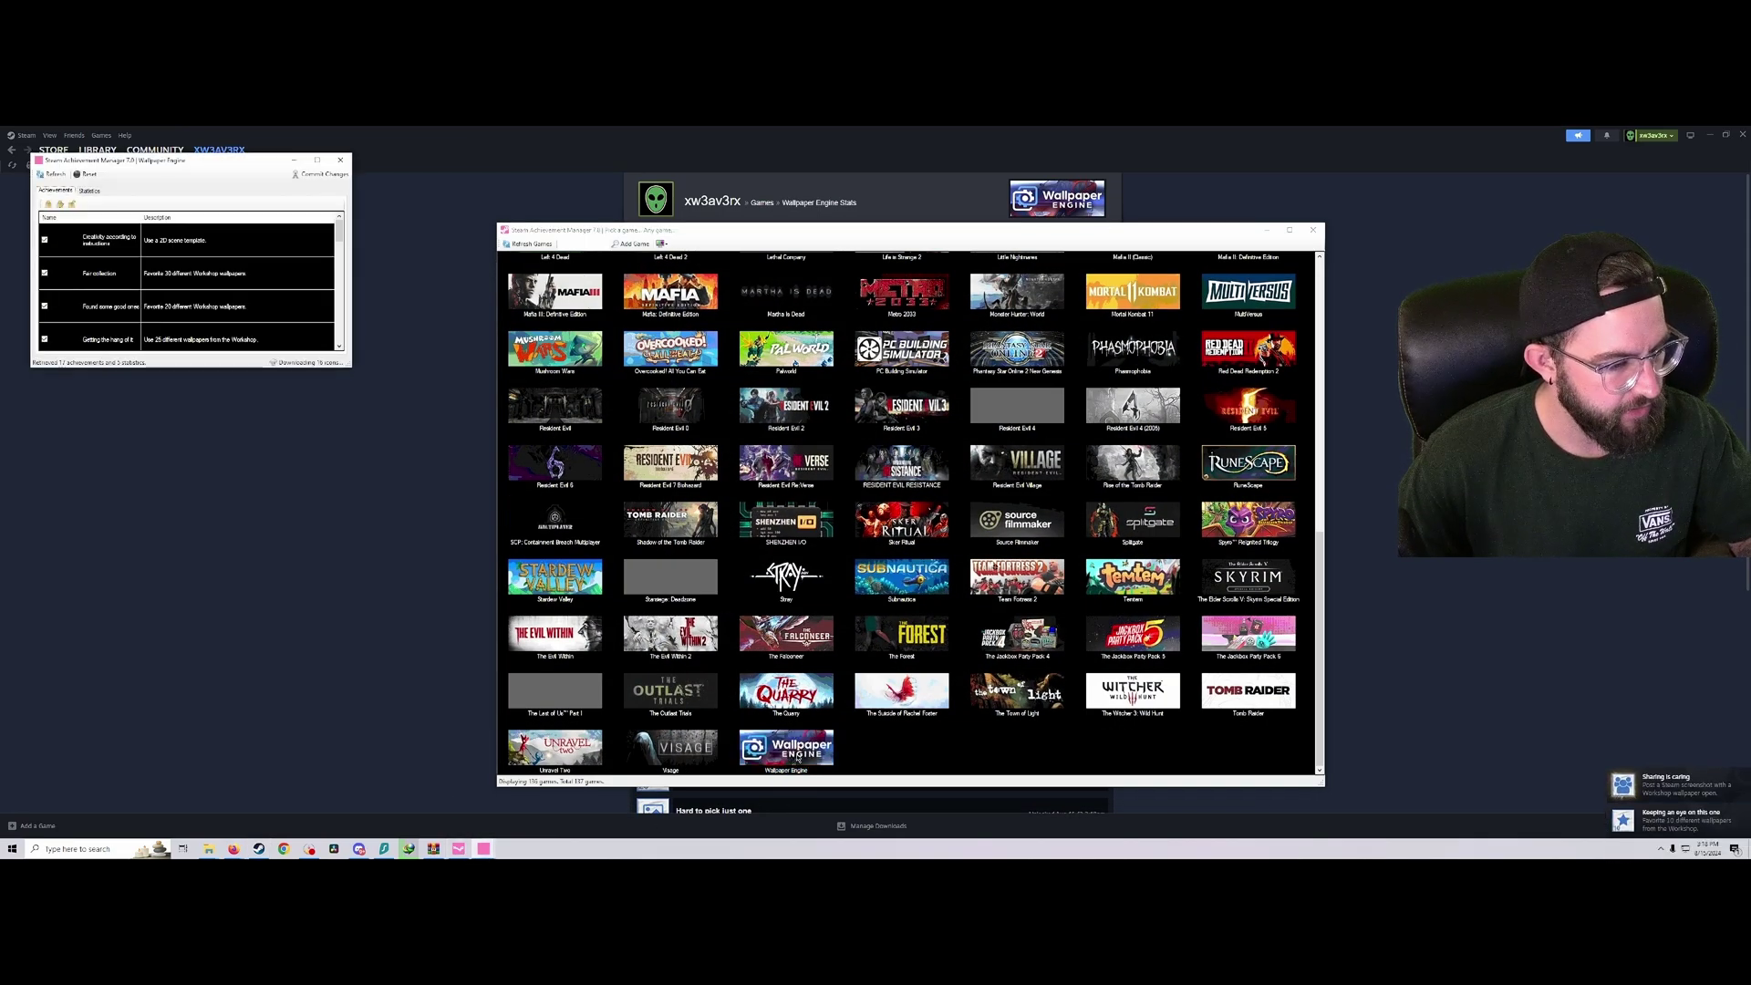
left_click_drag(200, 164, 849, 344)
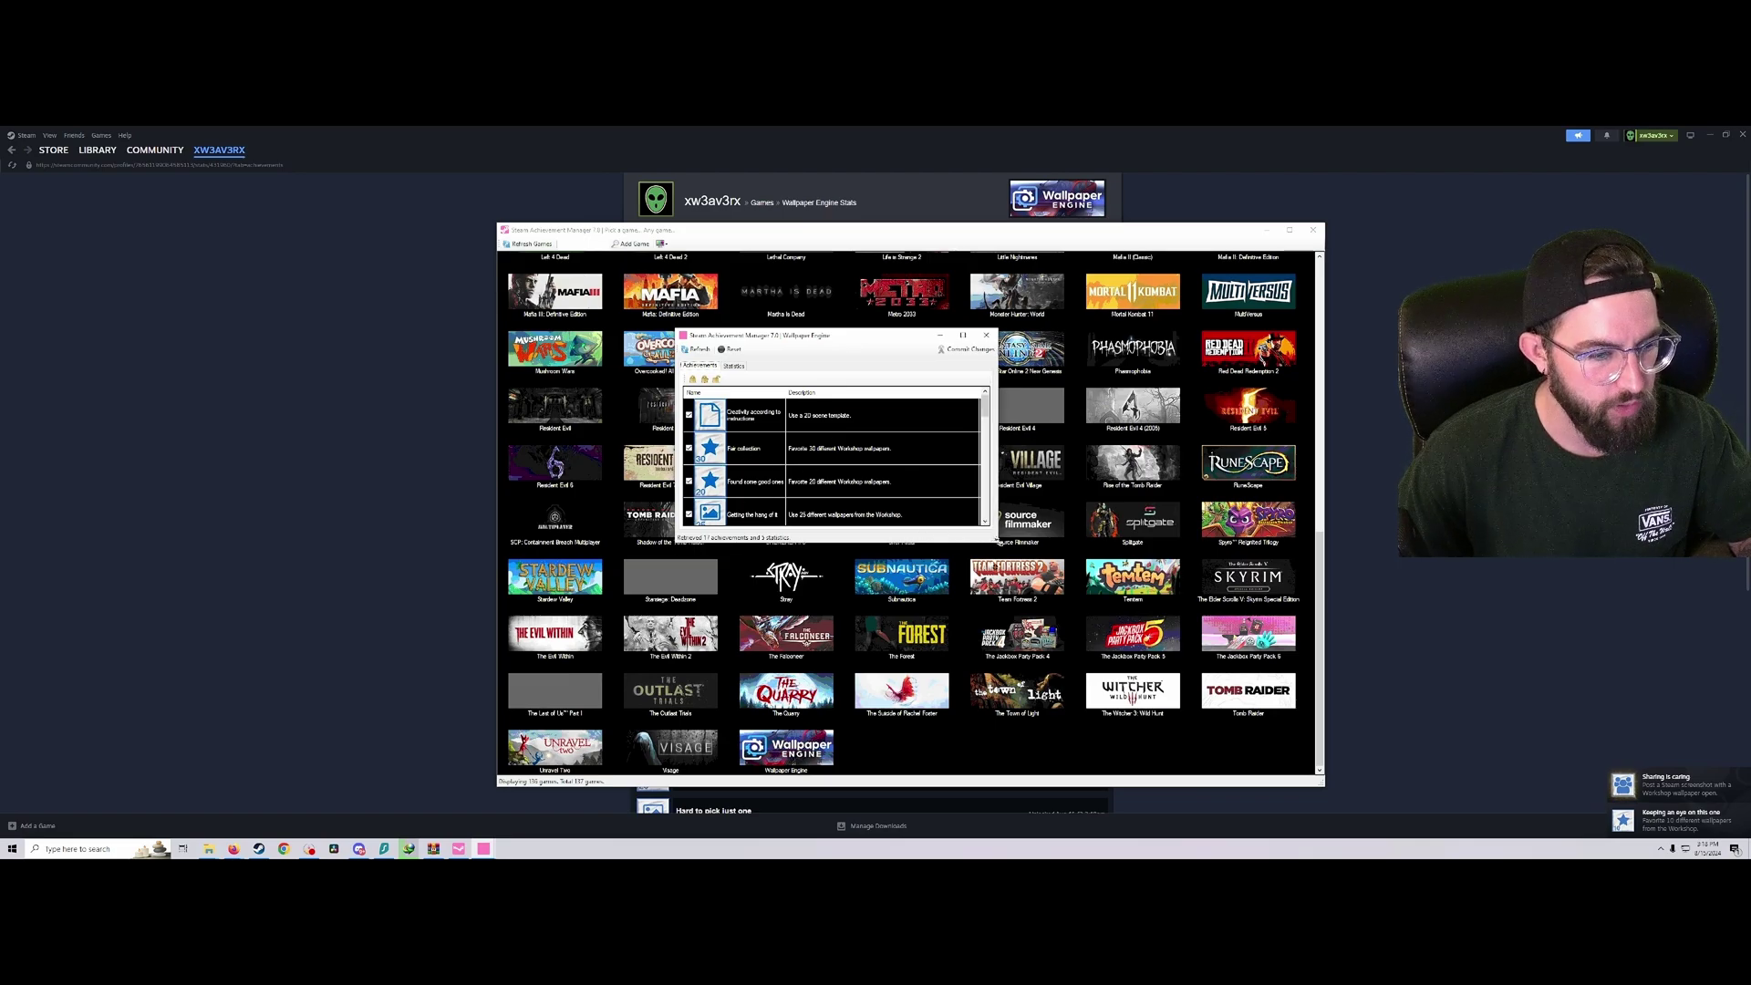
left_click_drag(994, 541, 1429, 734)
left_click_drag(848, 337, 622, 287)
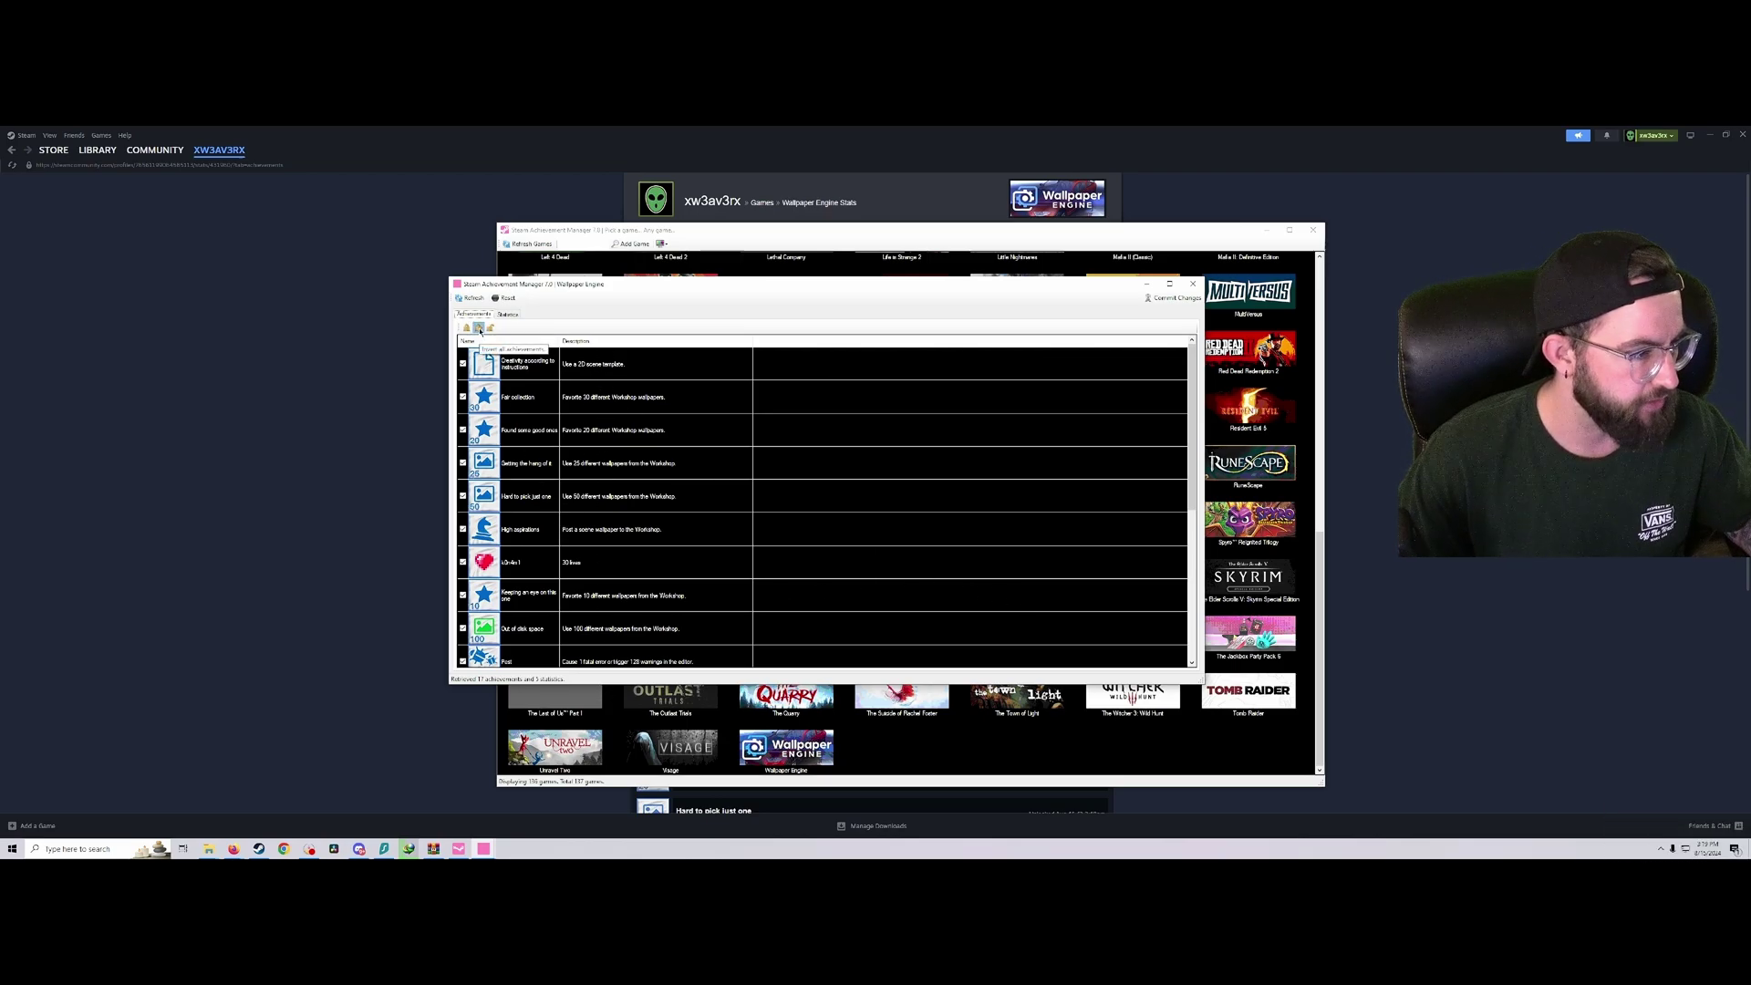
Commit the achievement changes to Steam, confirm, and close the Wallpaper Engine achievement window.
left_click(1195, 298)
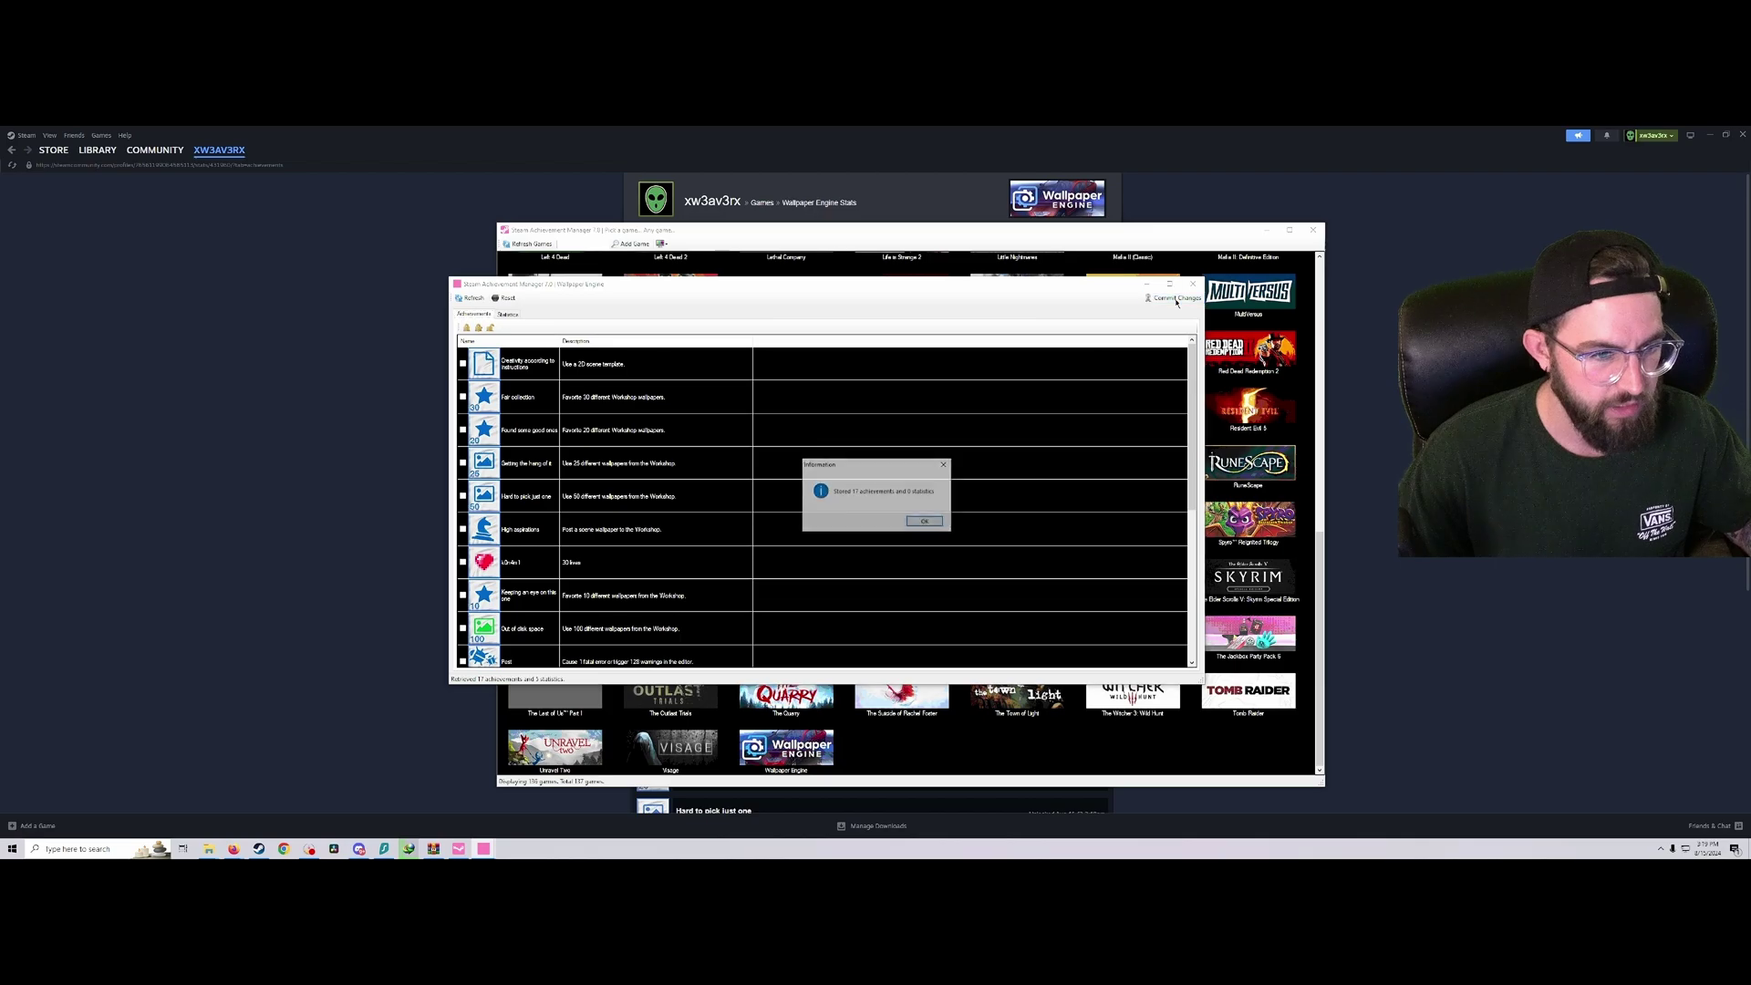
left_click(924, 522)
left_click(1193, 284)
Close the game picker and open Wallpaper Engine's Achievements page from the profile's All Games list.
left_click(1314, 229)
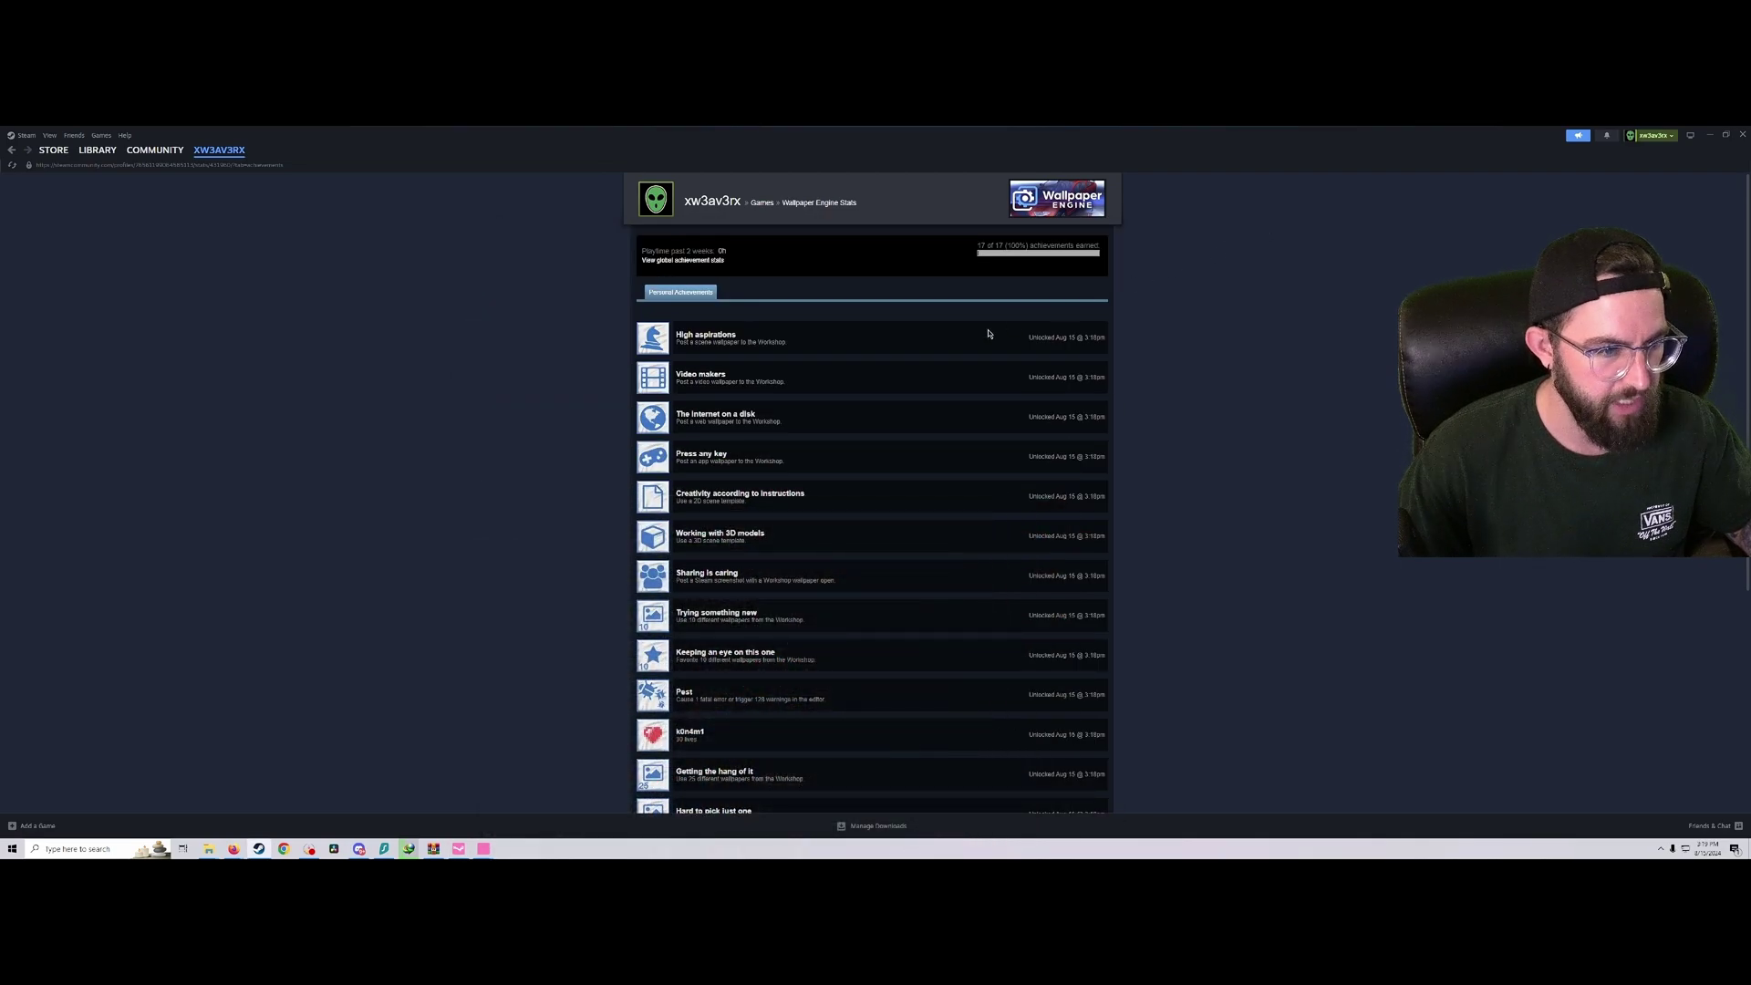
left_click(762, 203)
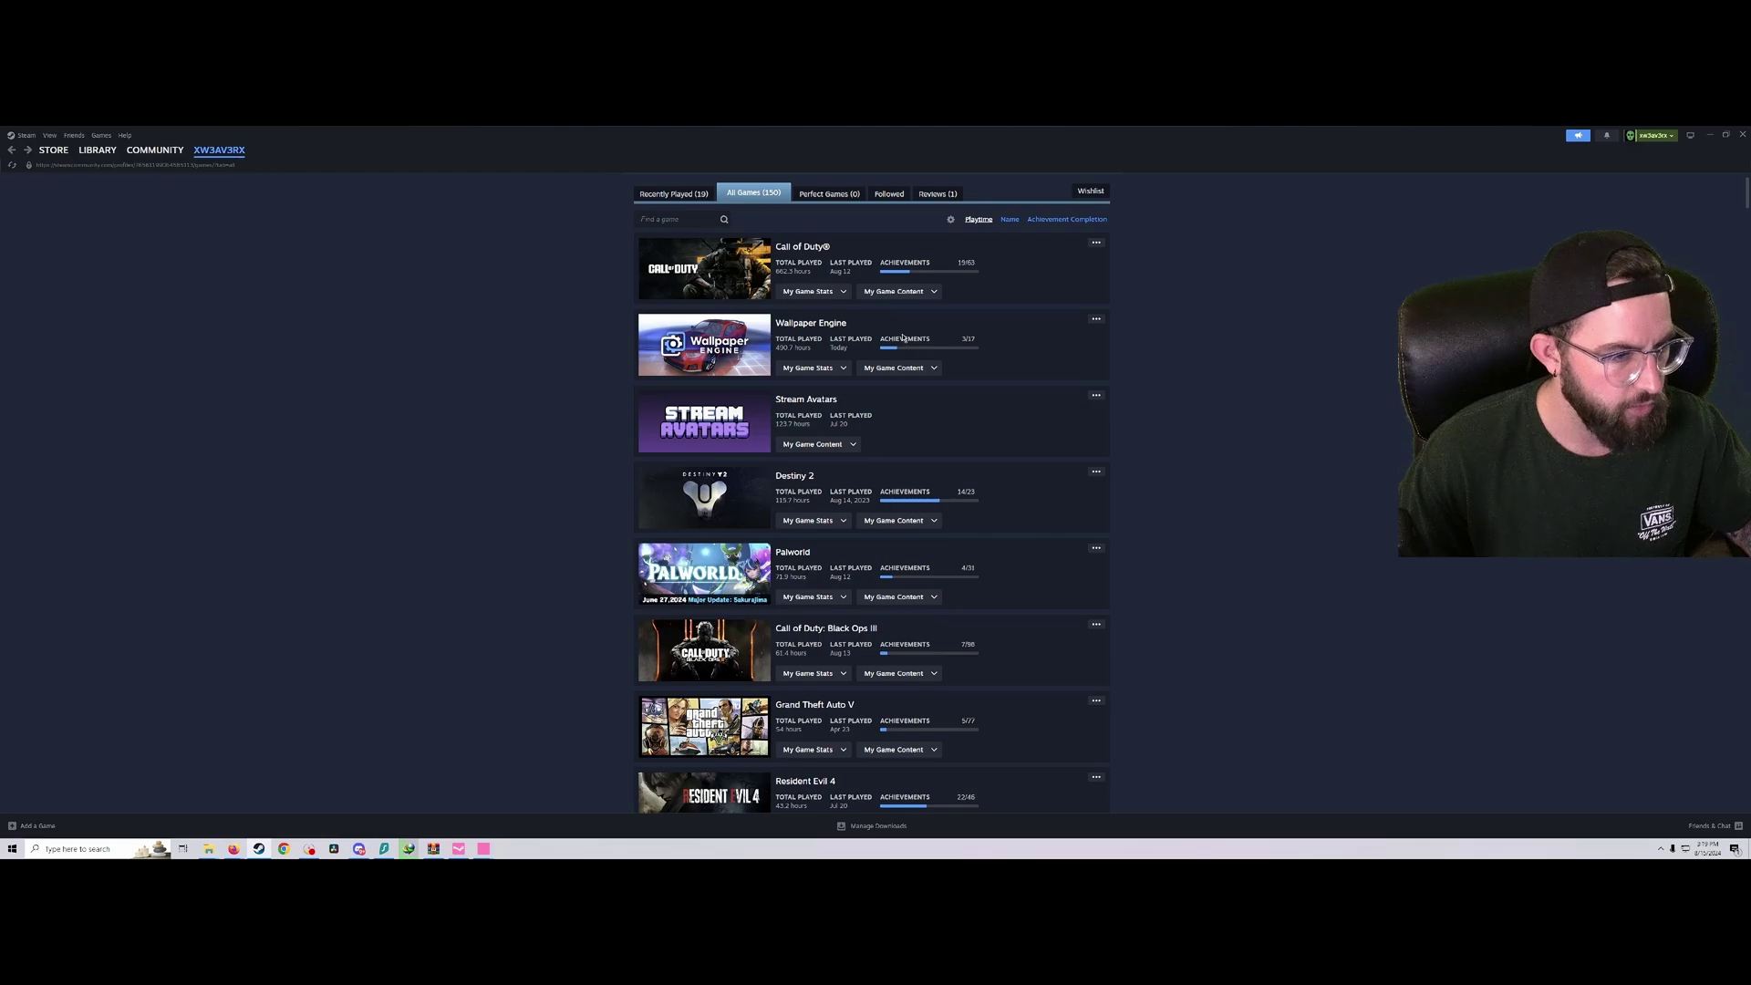
left_click(905, 343)
scroll(754, 393, "down", 3)
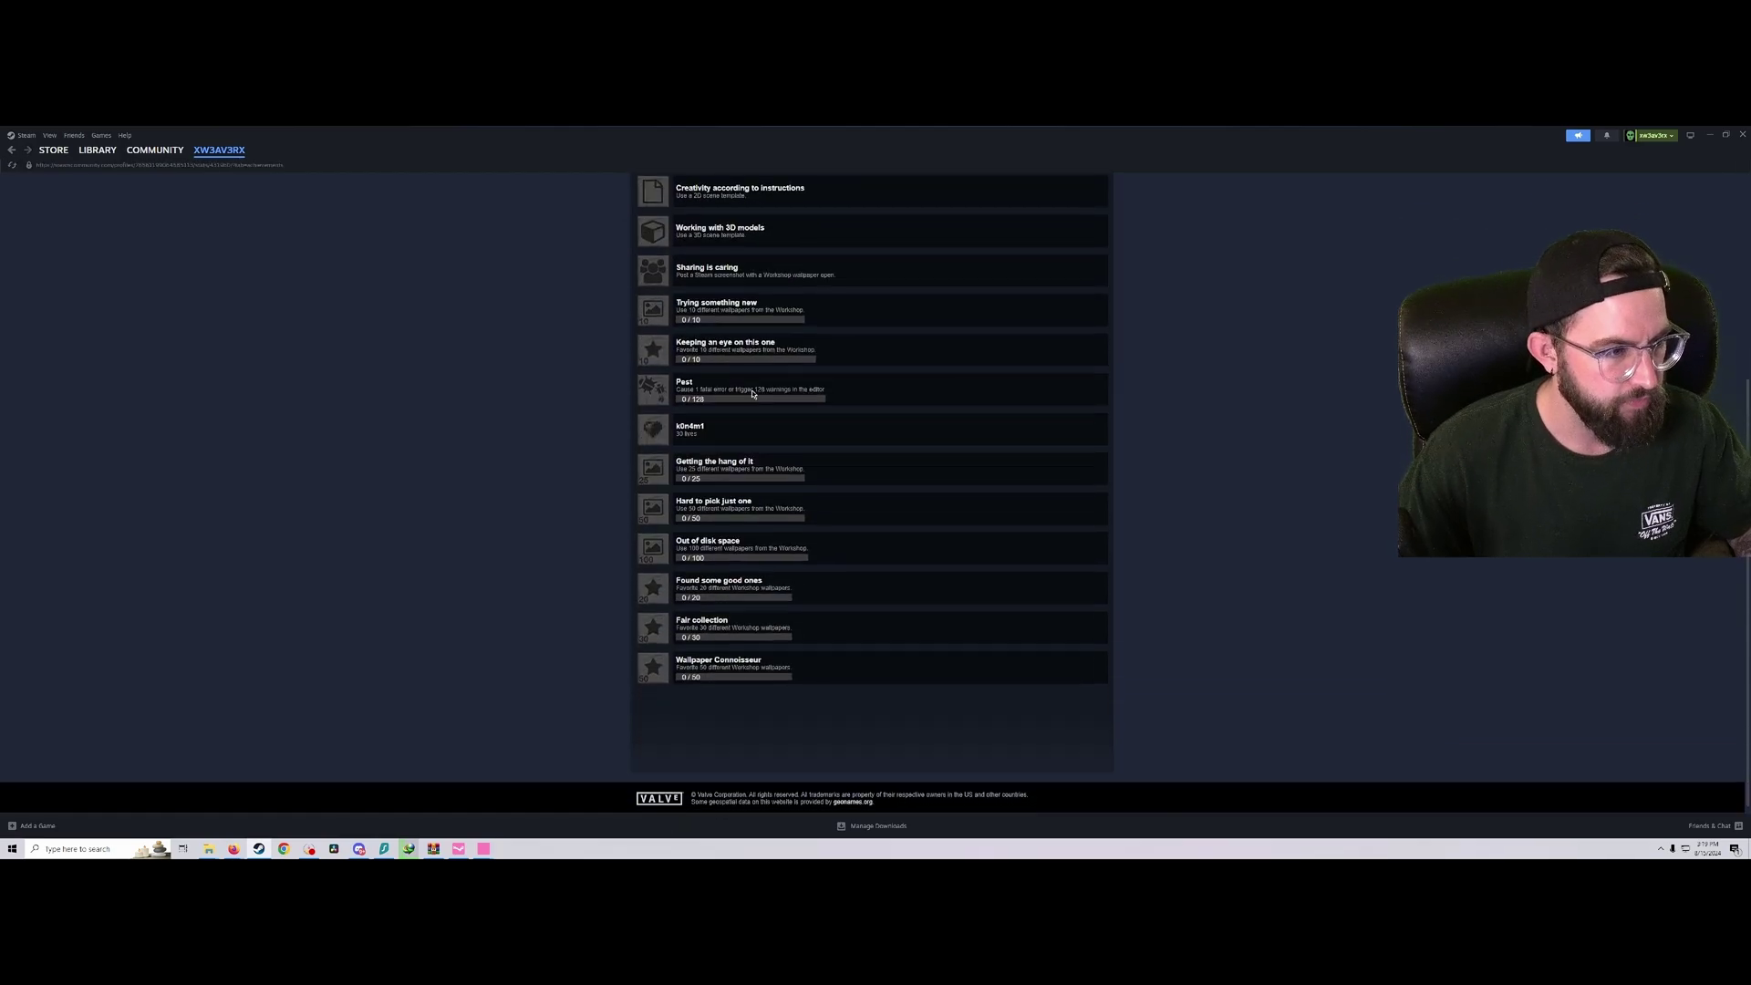
scroll(852, 412, "up", 3)
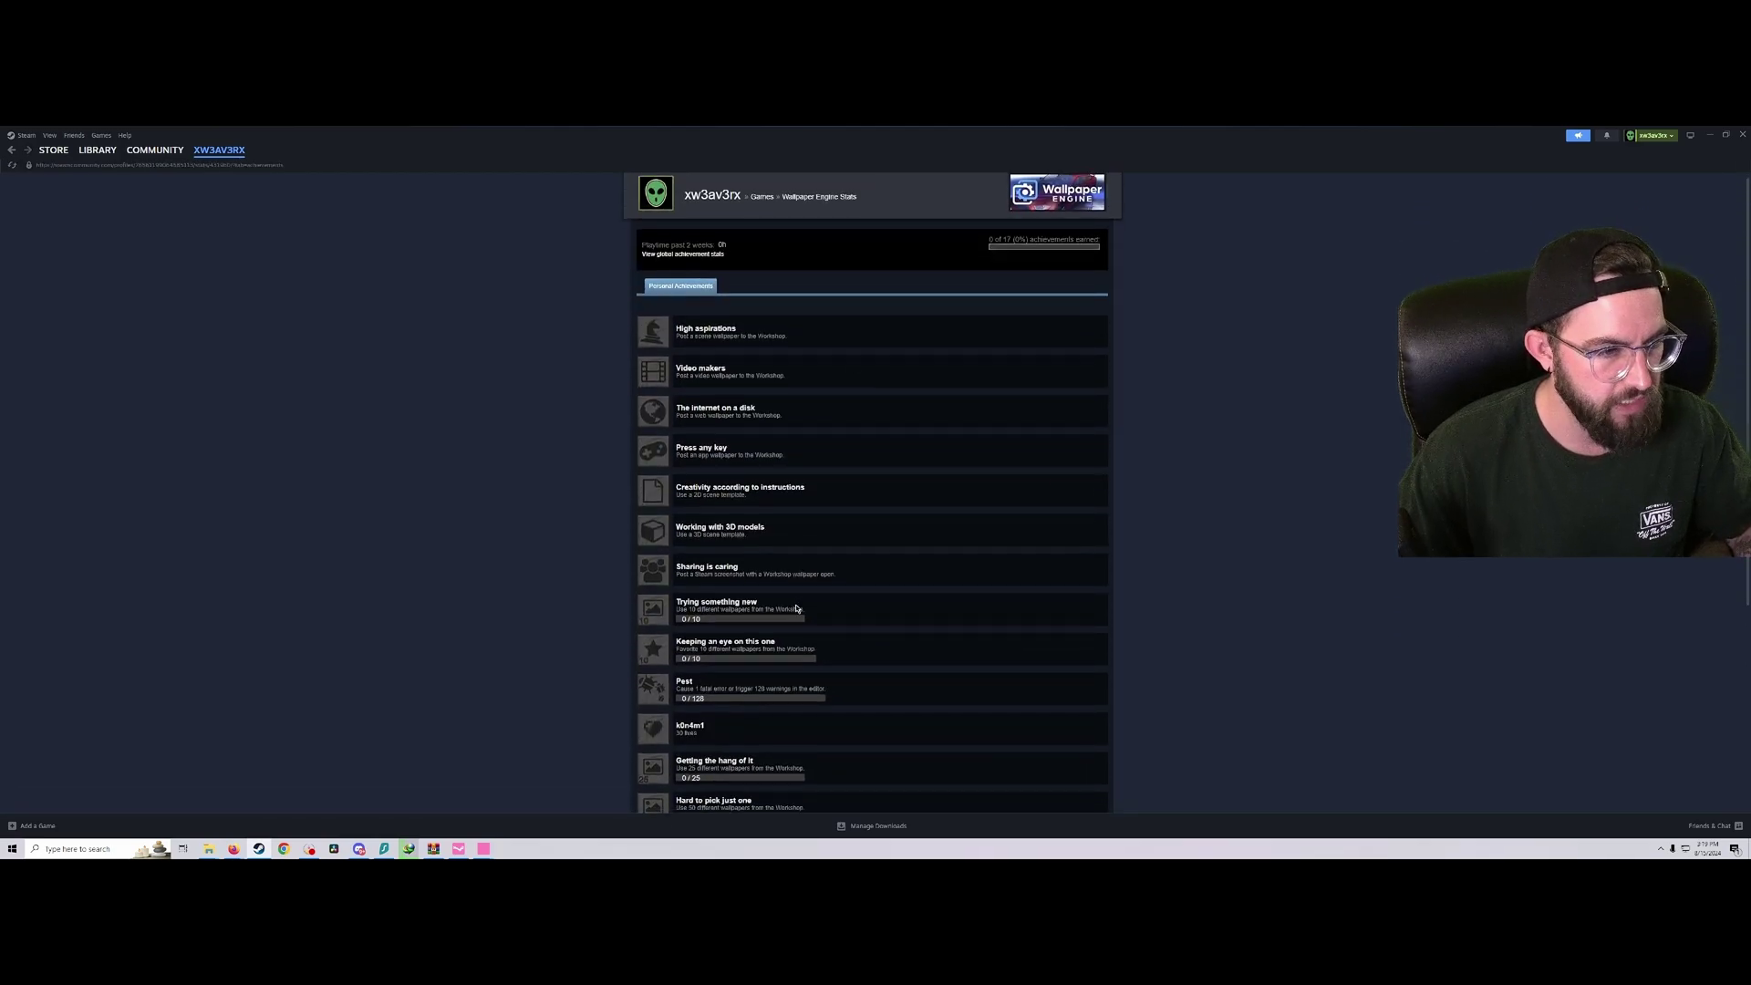
scroll(845, 575, "down", 3)
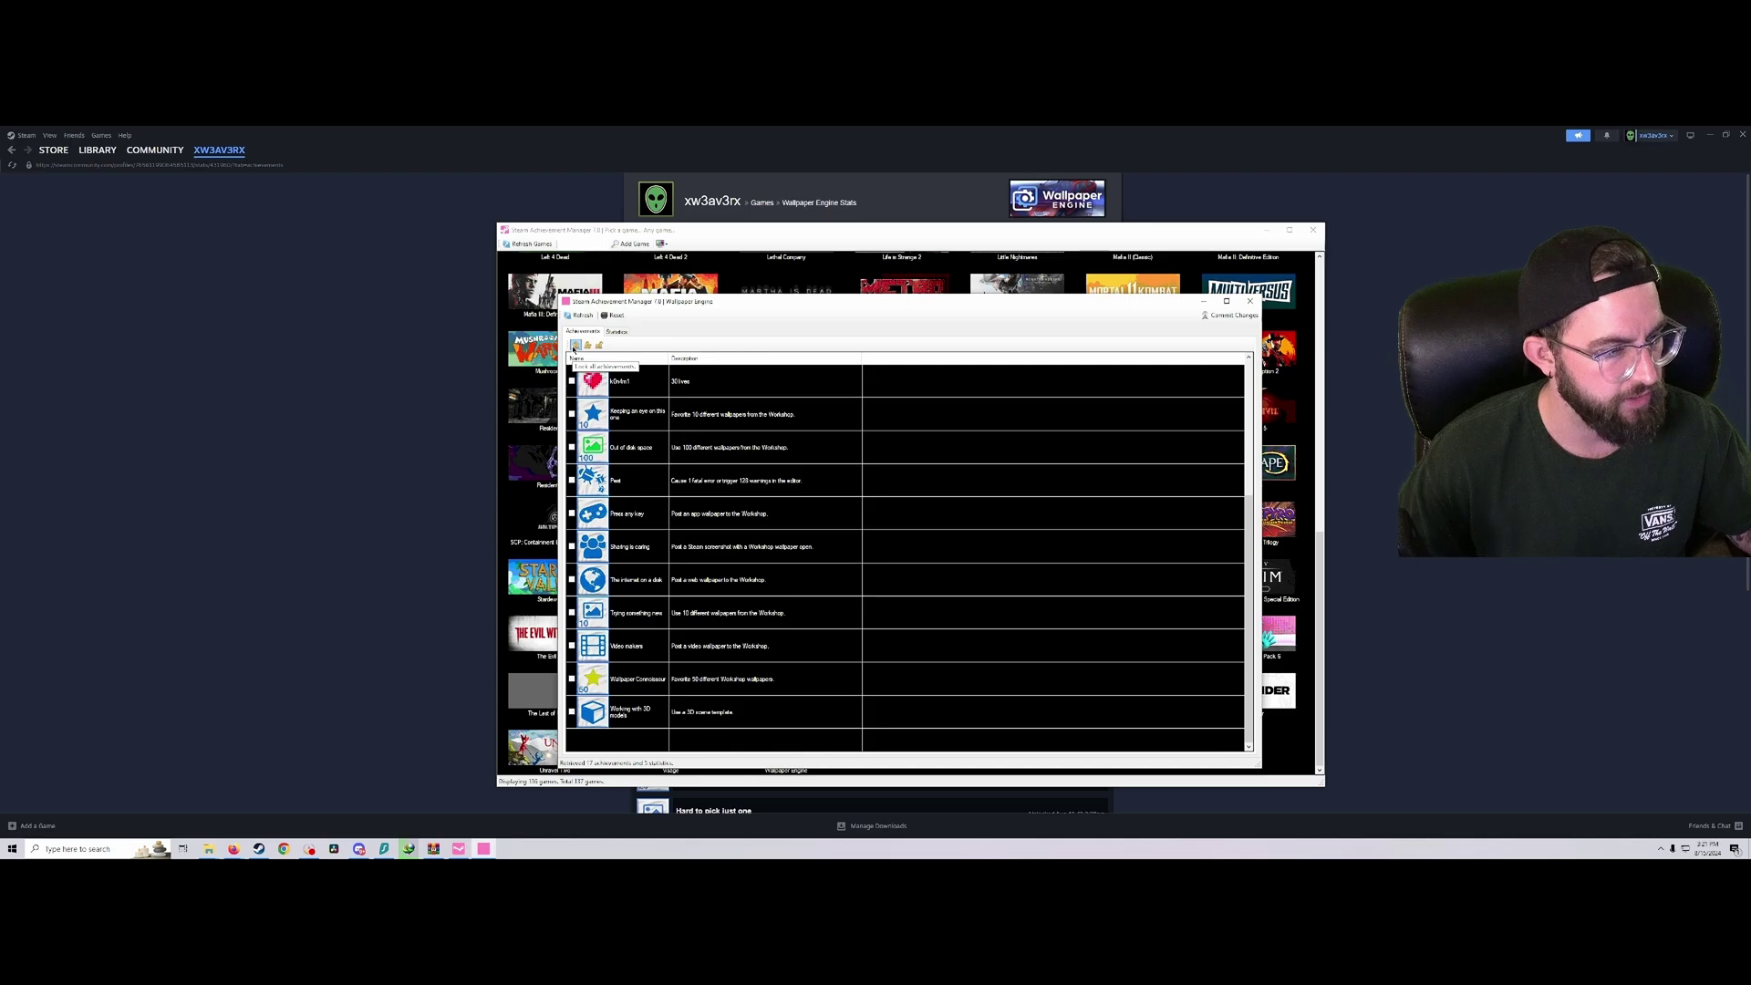
Commit the Wallpaper Engine achievement changes, confirm, close the achievement window and minimize the picker.
left_click(1228, 316)
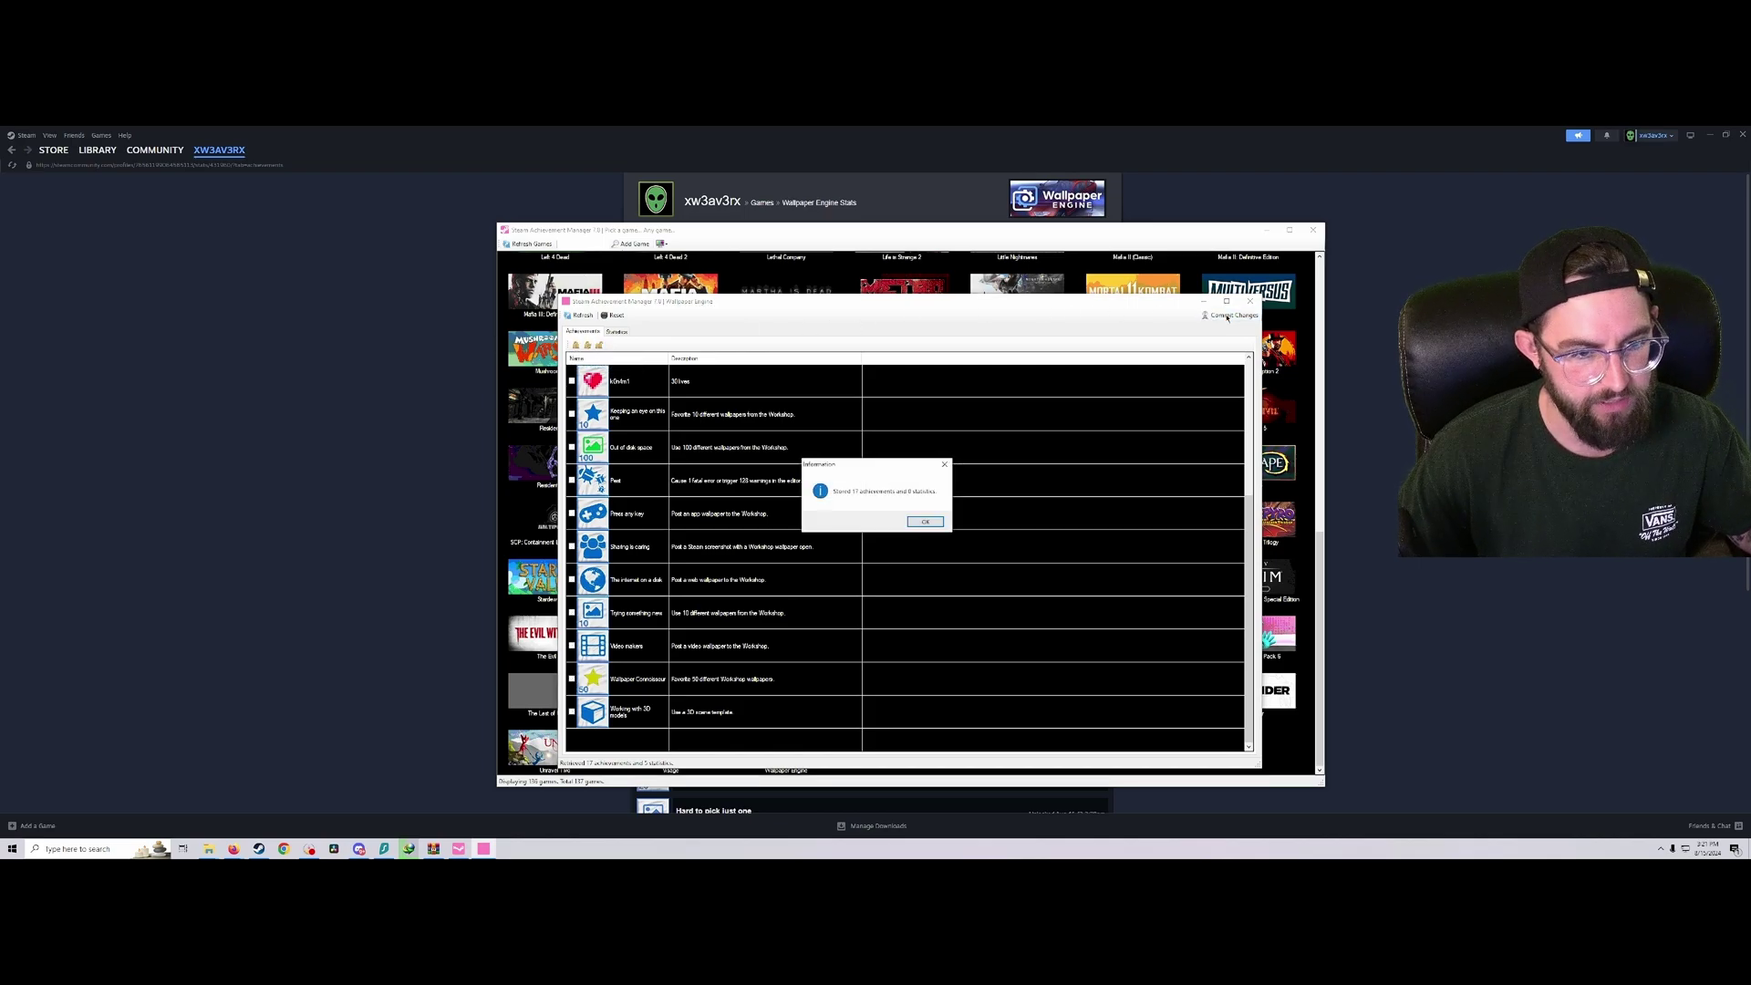
left_click(926, 523)
left_click(1249, 301)
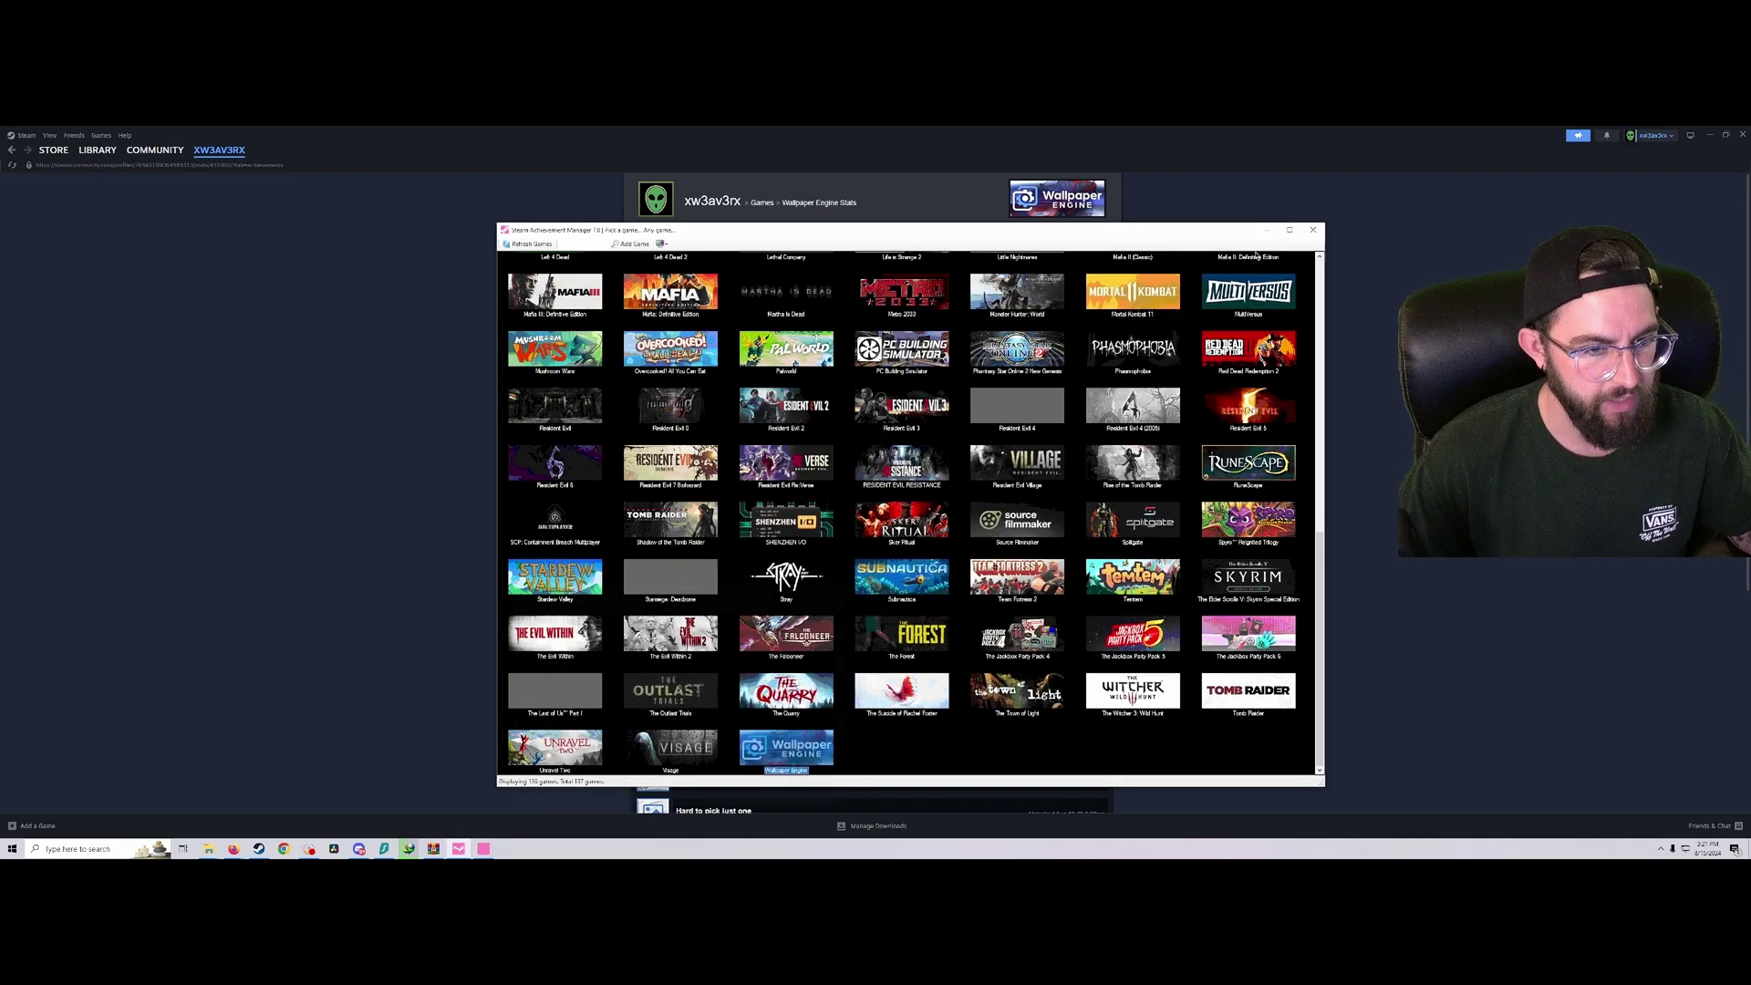
left_click(1266, 230)
Reload Wallpaper Engine's Steam stats page and verify it shows 0 of 17 achievements earned.
key("alt+Left")
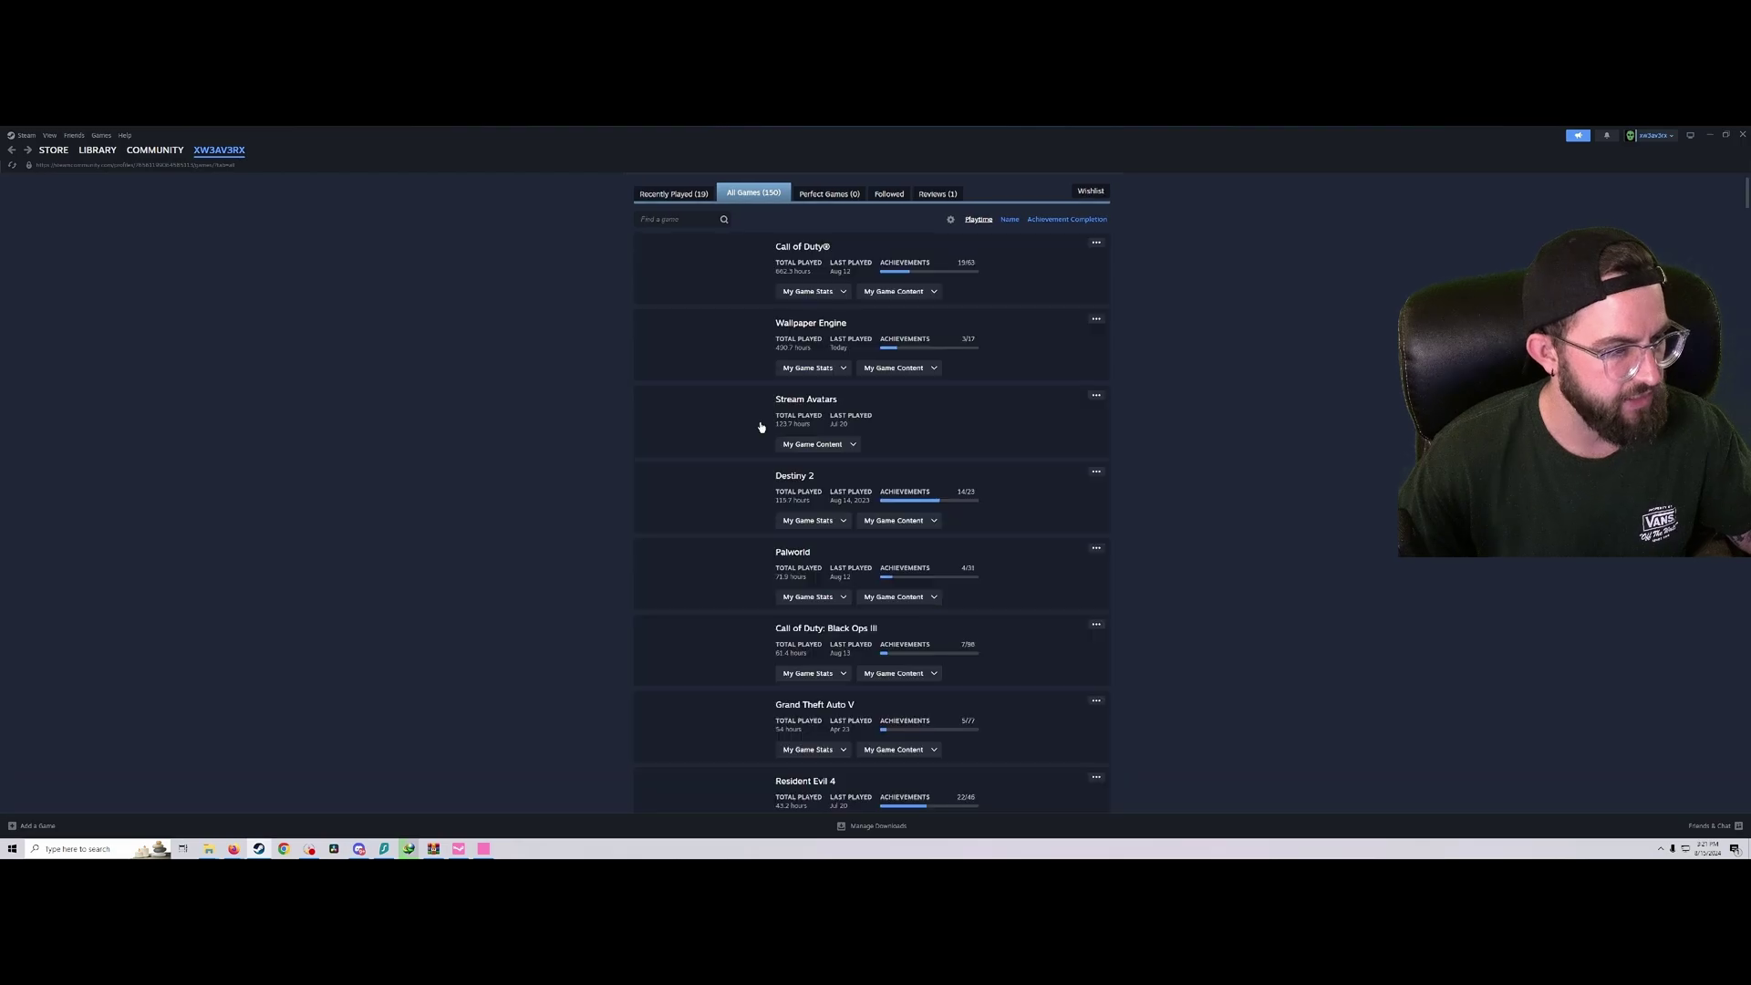
left_click(912, 342)
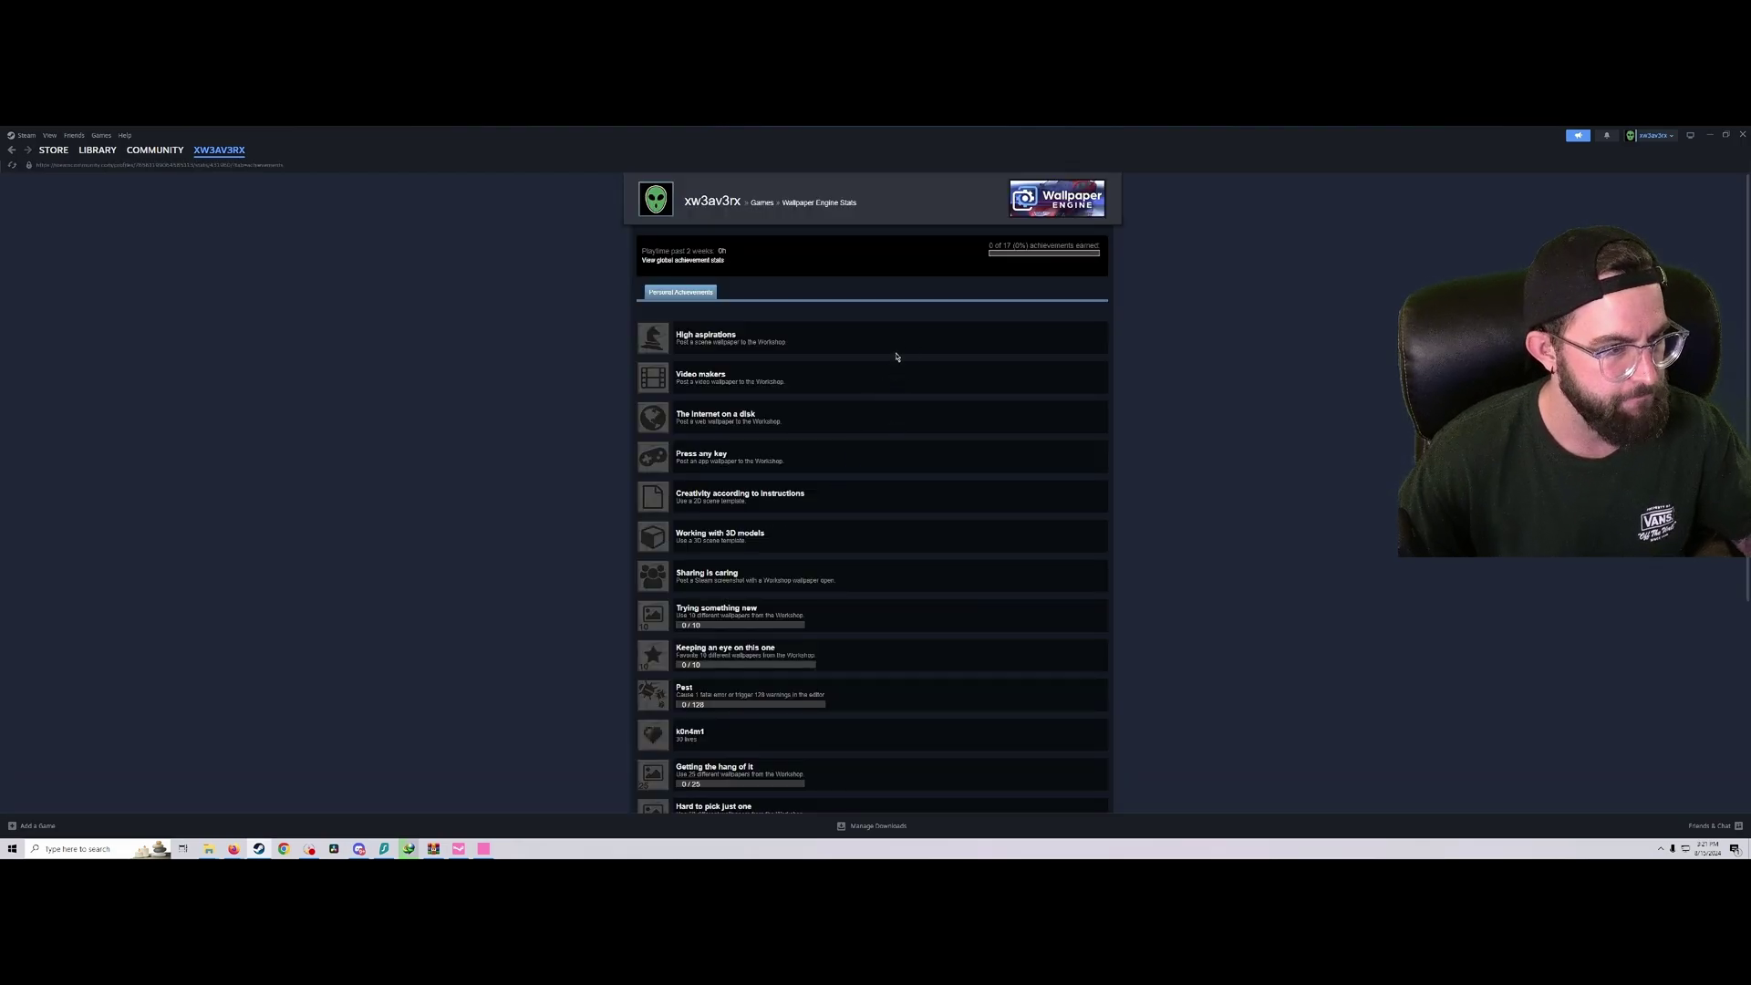
left_click_drag(988, 253, 1103, 248)
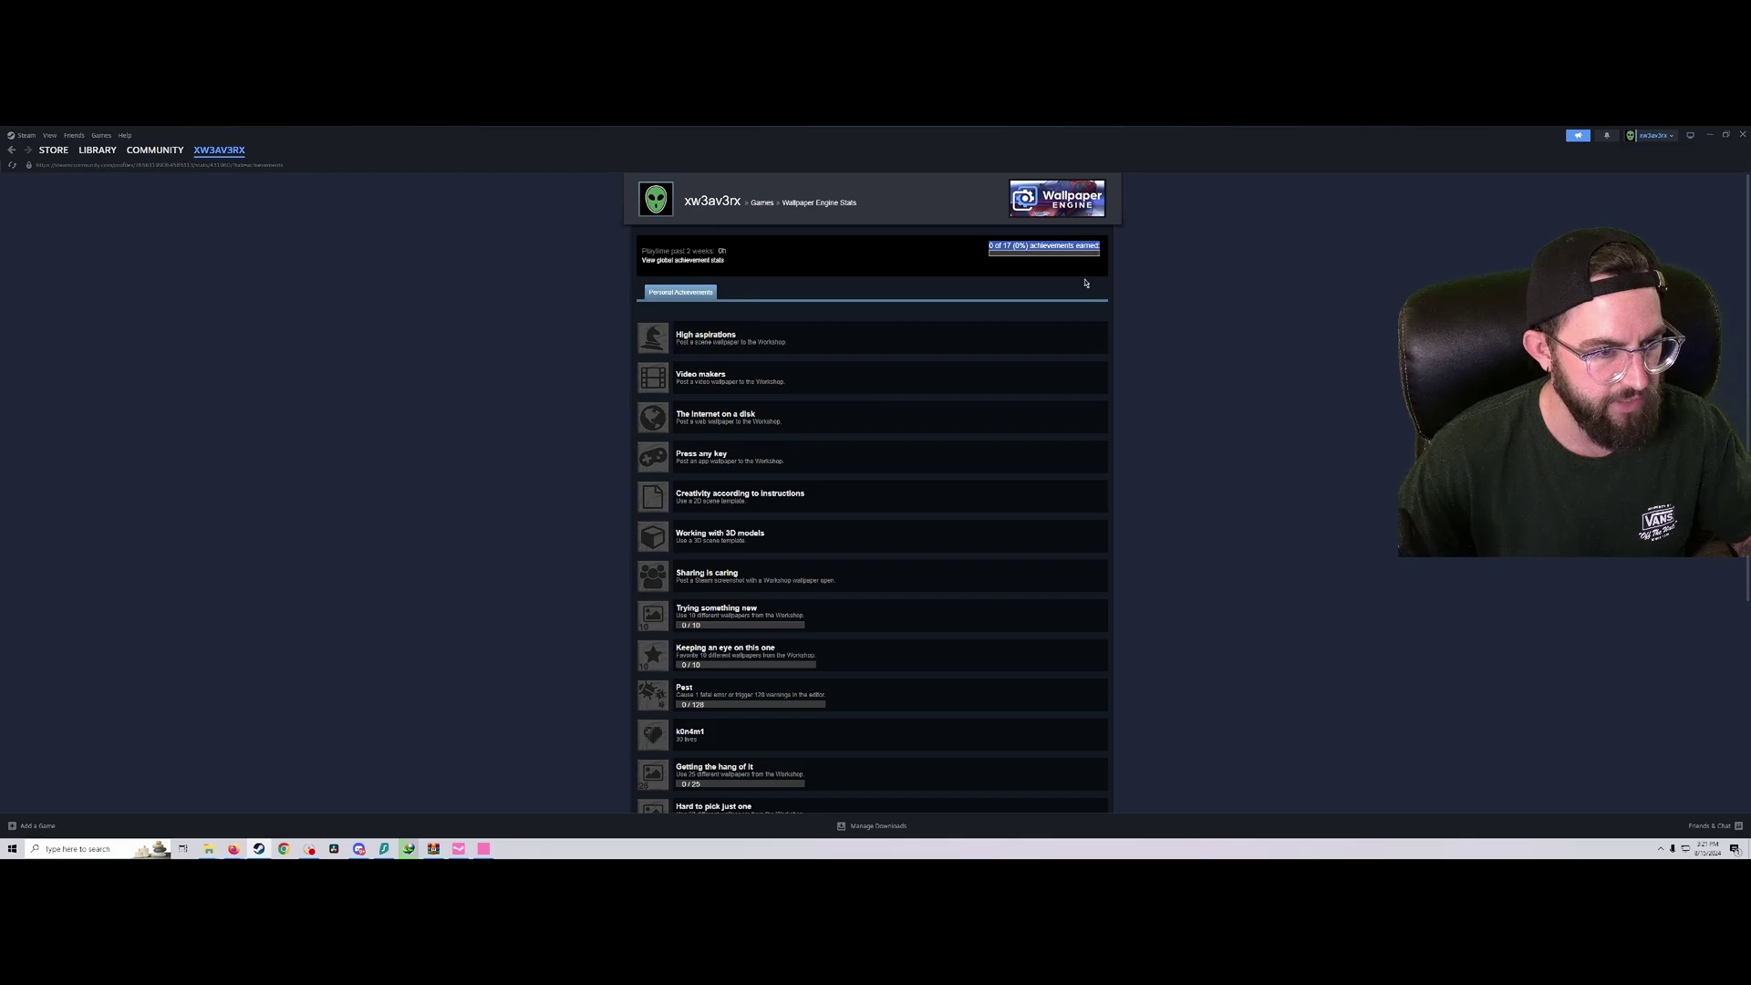
scroll(815, 607, "down", 4)
scroll(808, 574, "up", 4)
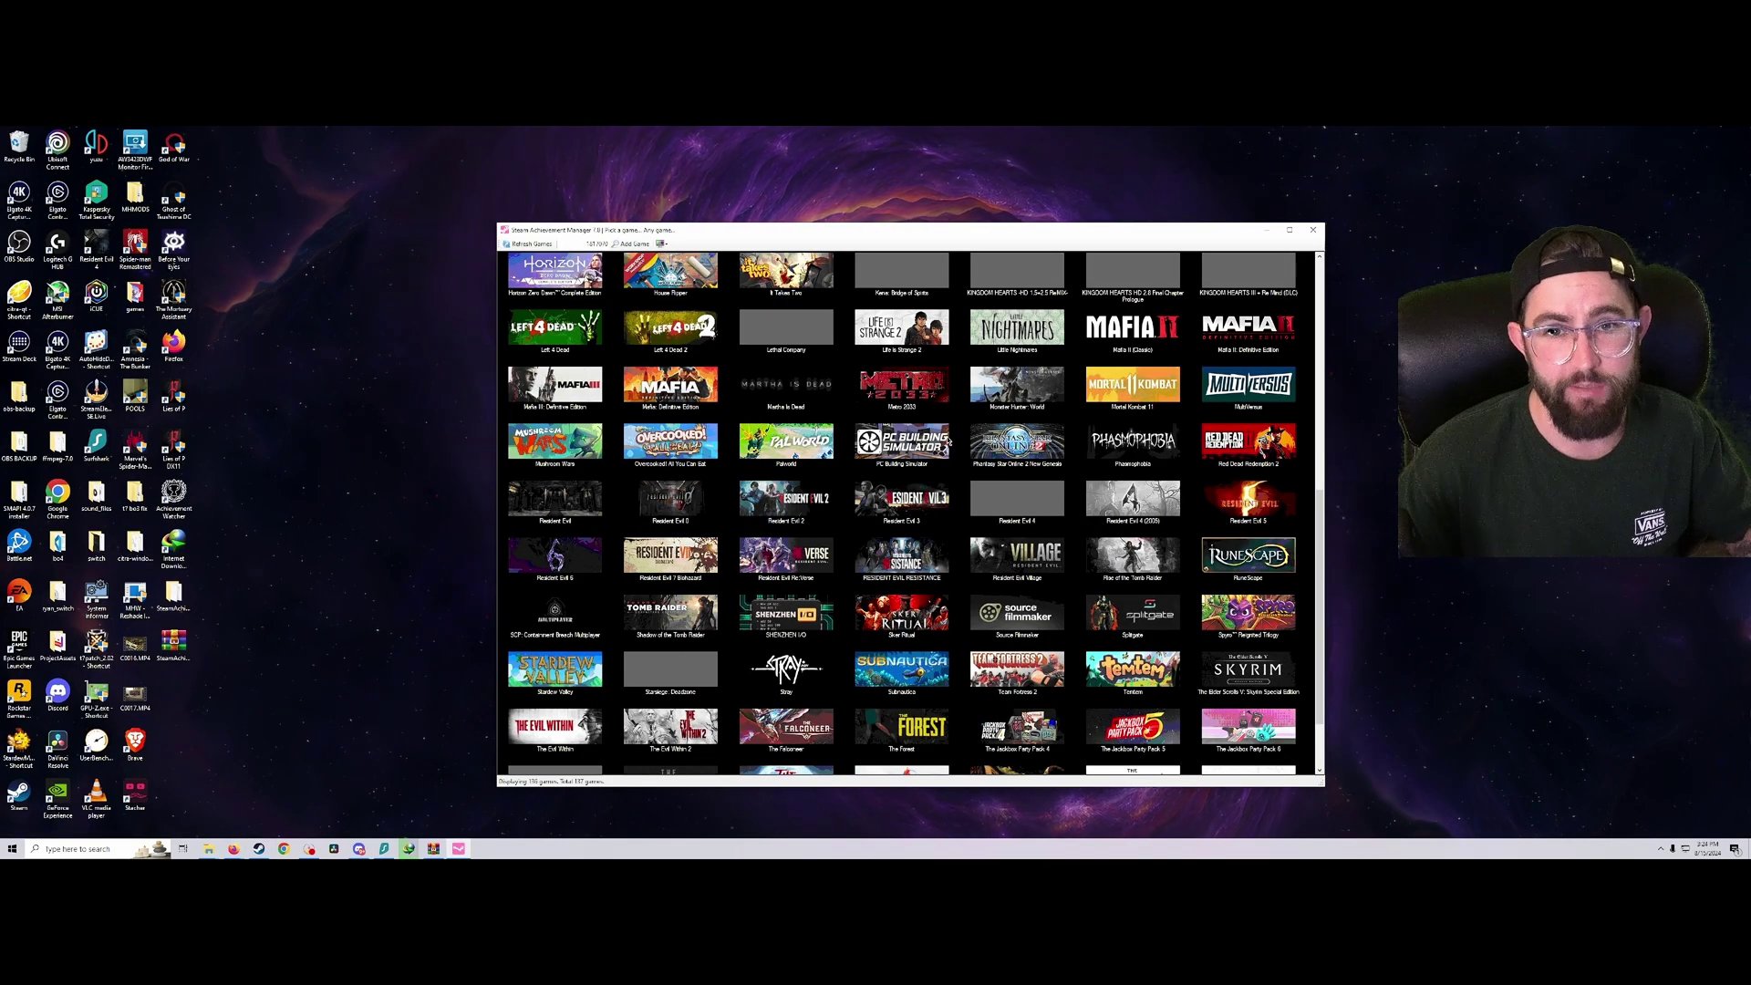
Scroll the manager's game grid for the missing title, then bring the SteamDB browser window forward.
scroll(821, 547, "down", 2)
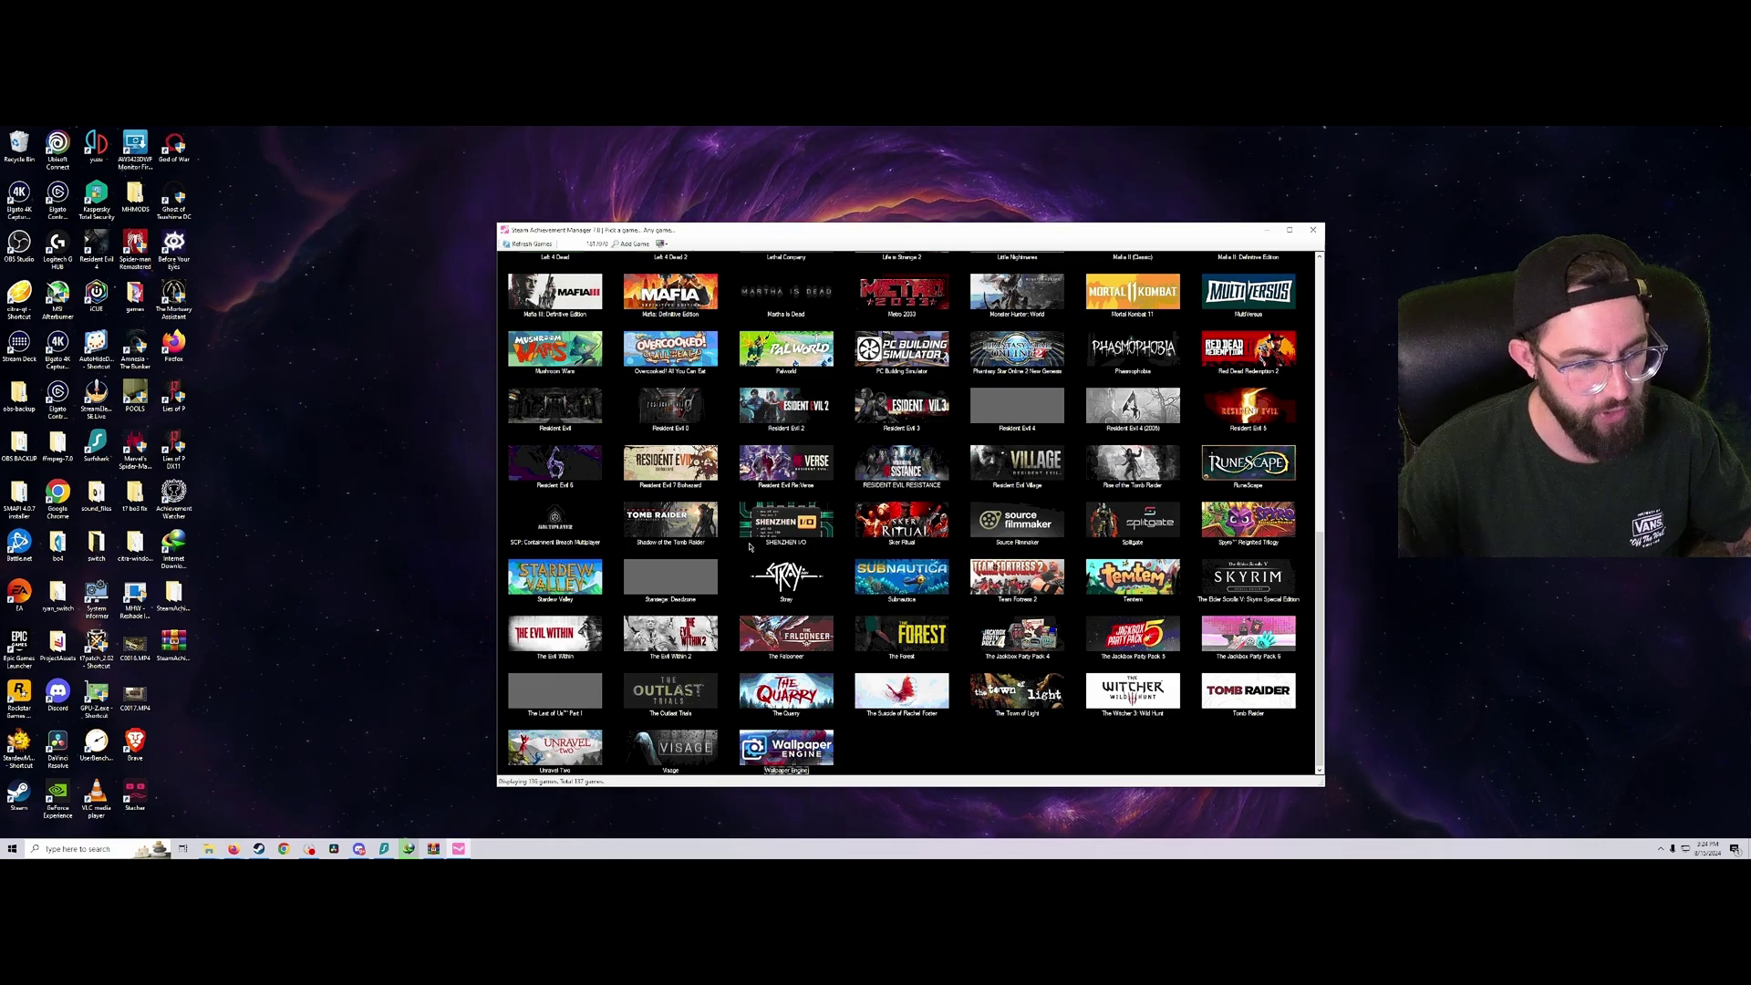
scroll(903, 511, "up", 3)
scroll(488, 701, "down", 3)
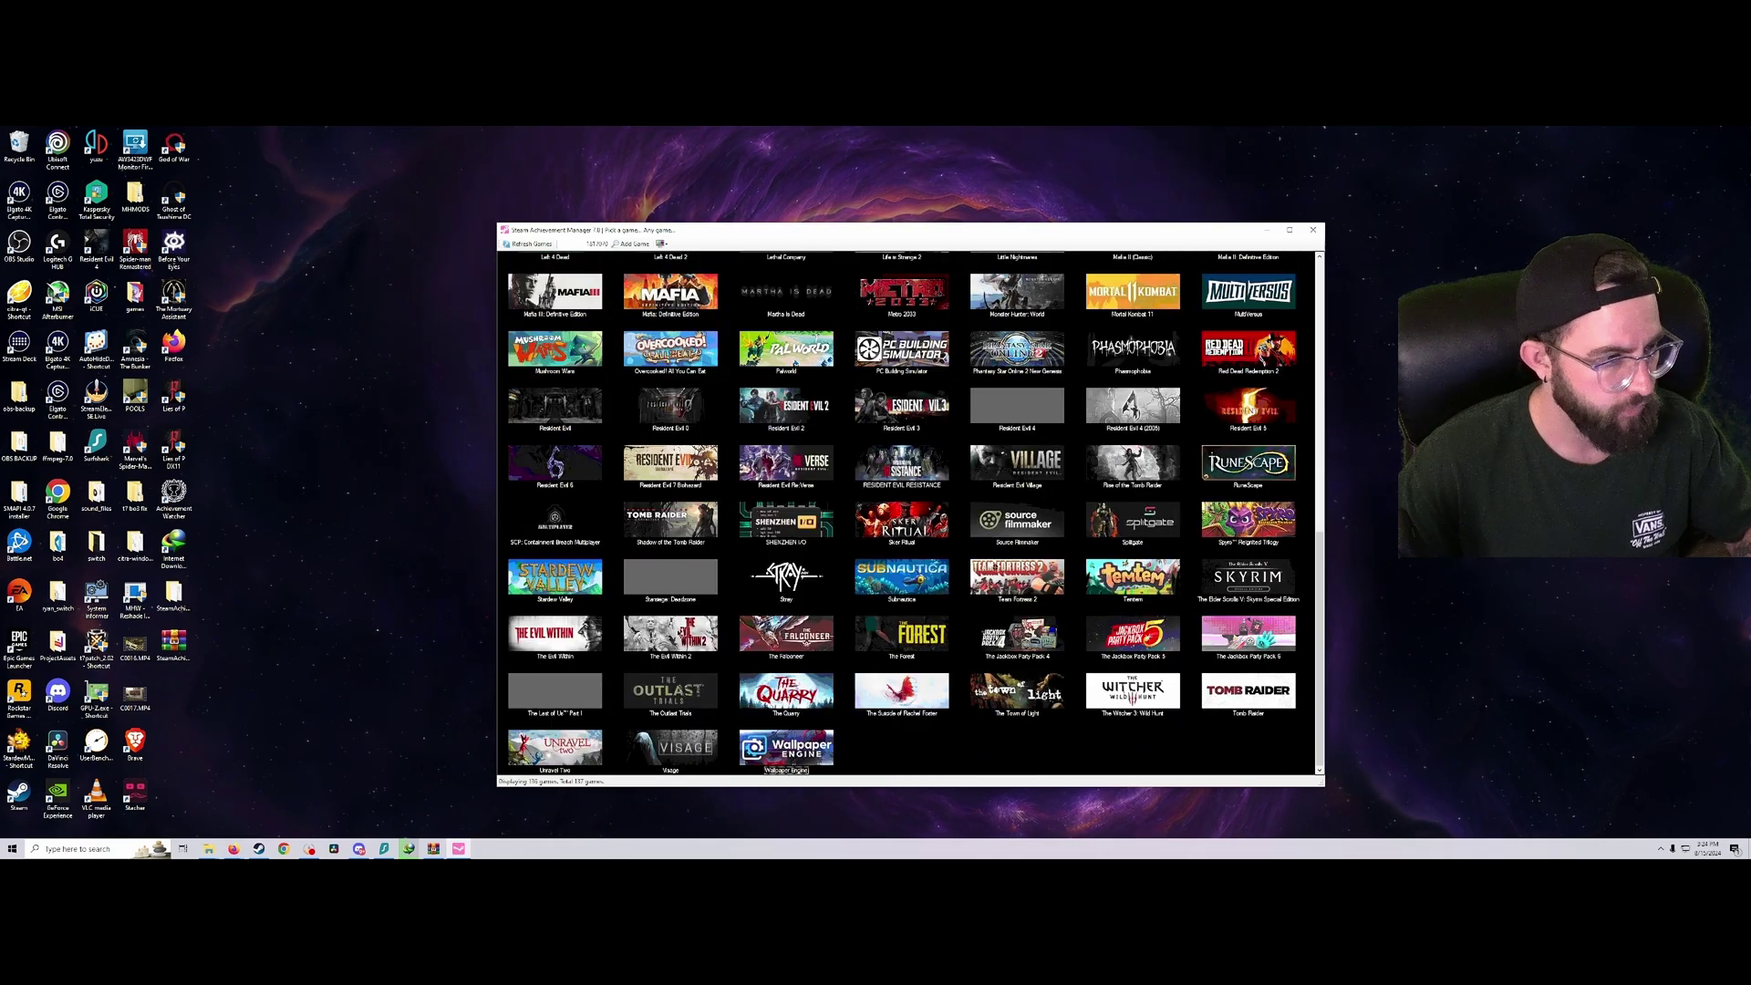
left_click(234, 849)
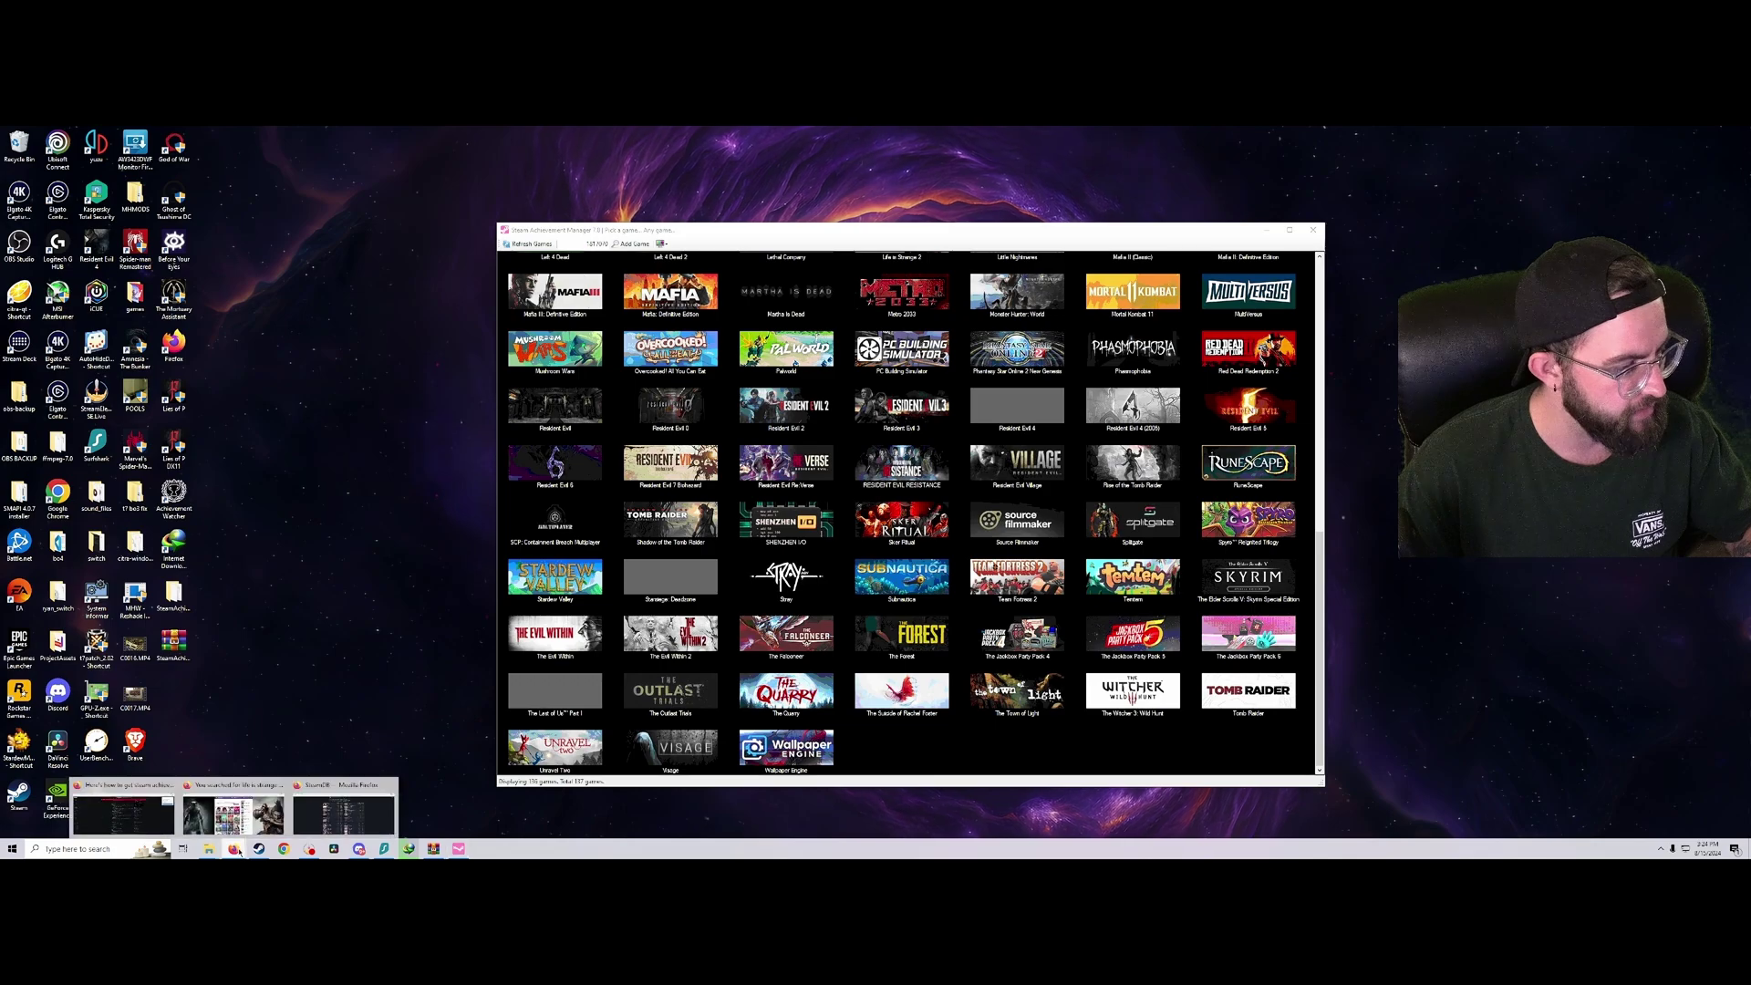
left_click(342, 819)
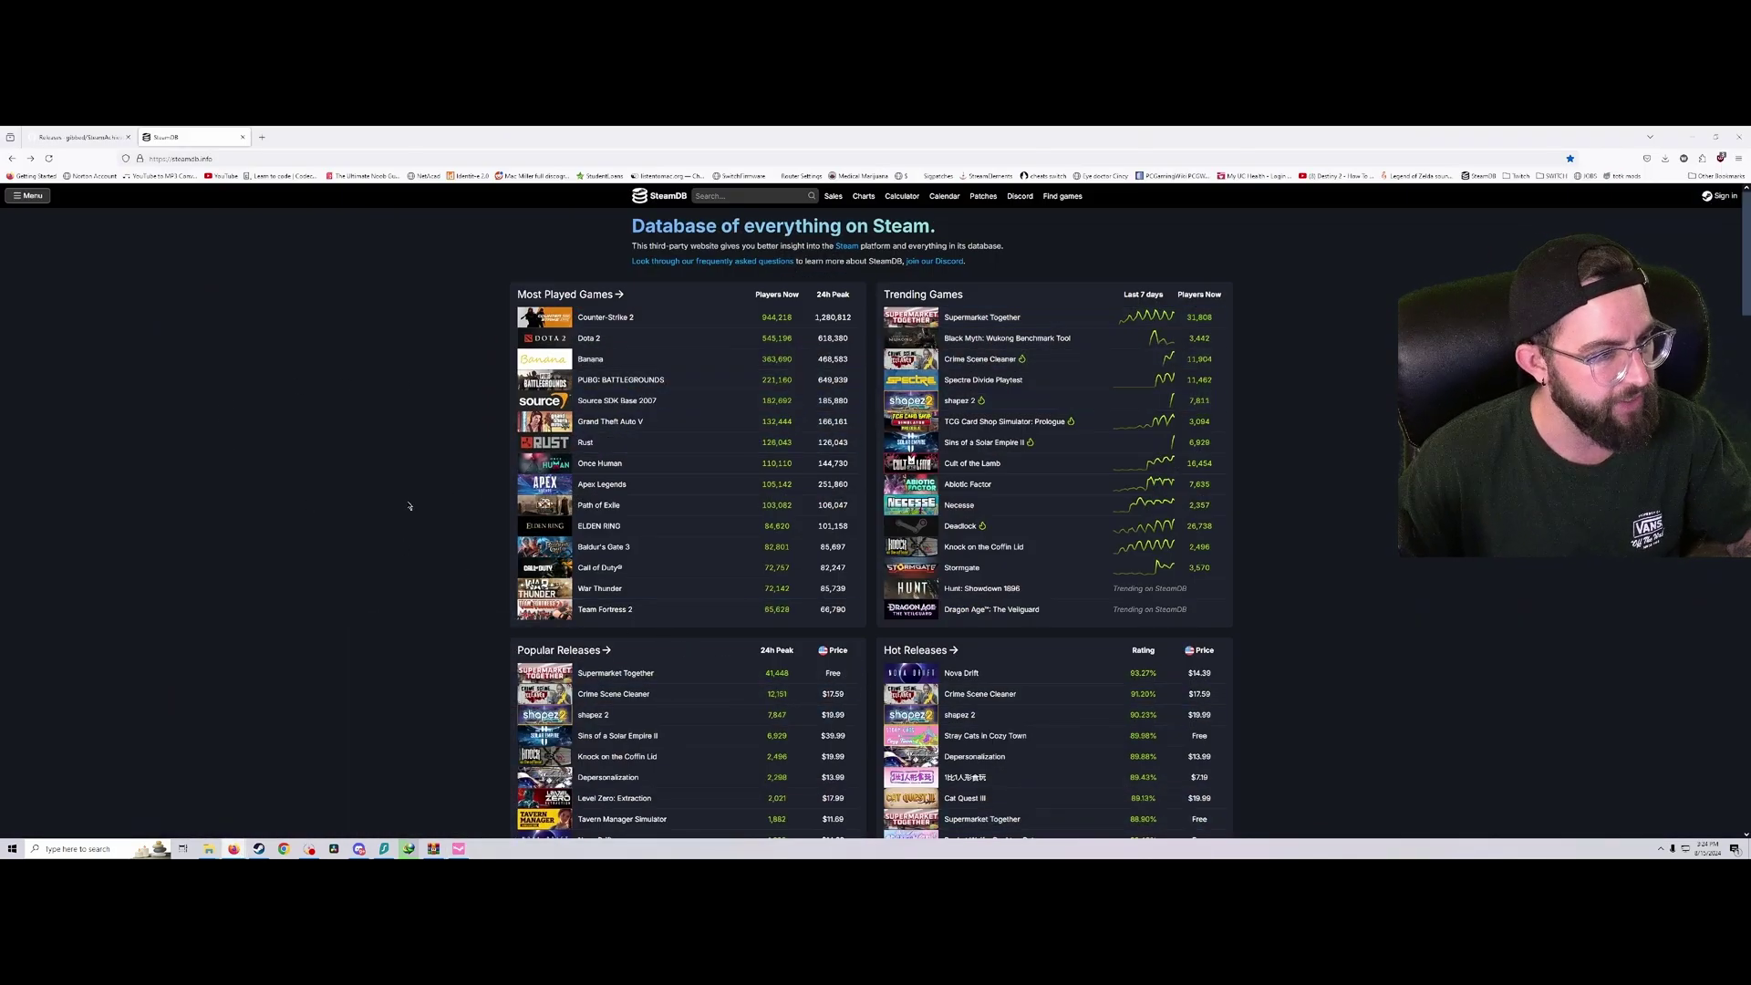
Search SteamDB for 'spider man' and open Marvel's Spider-Man Remastered's app page.
left_click(730, 196)
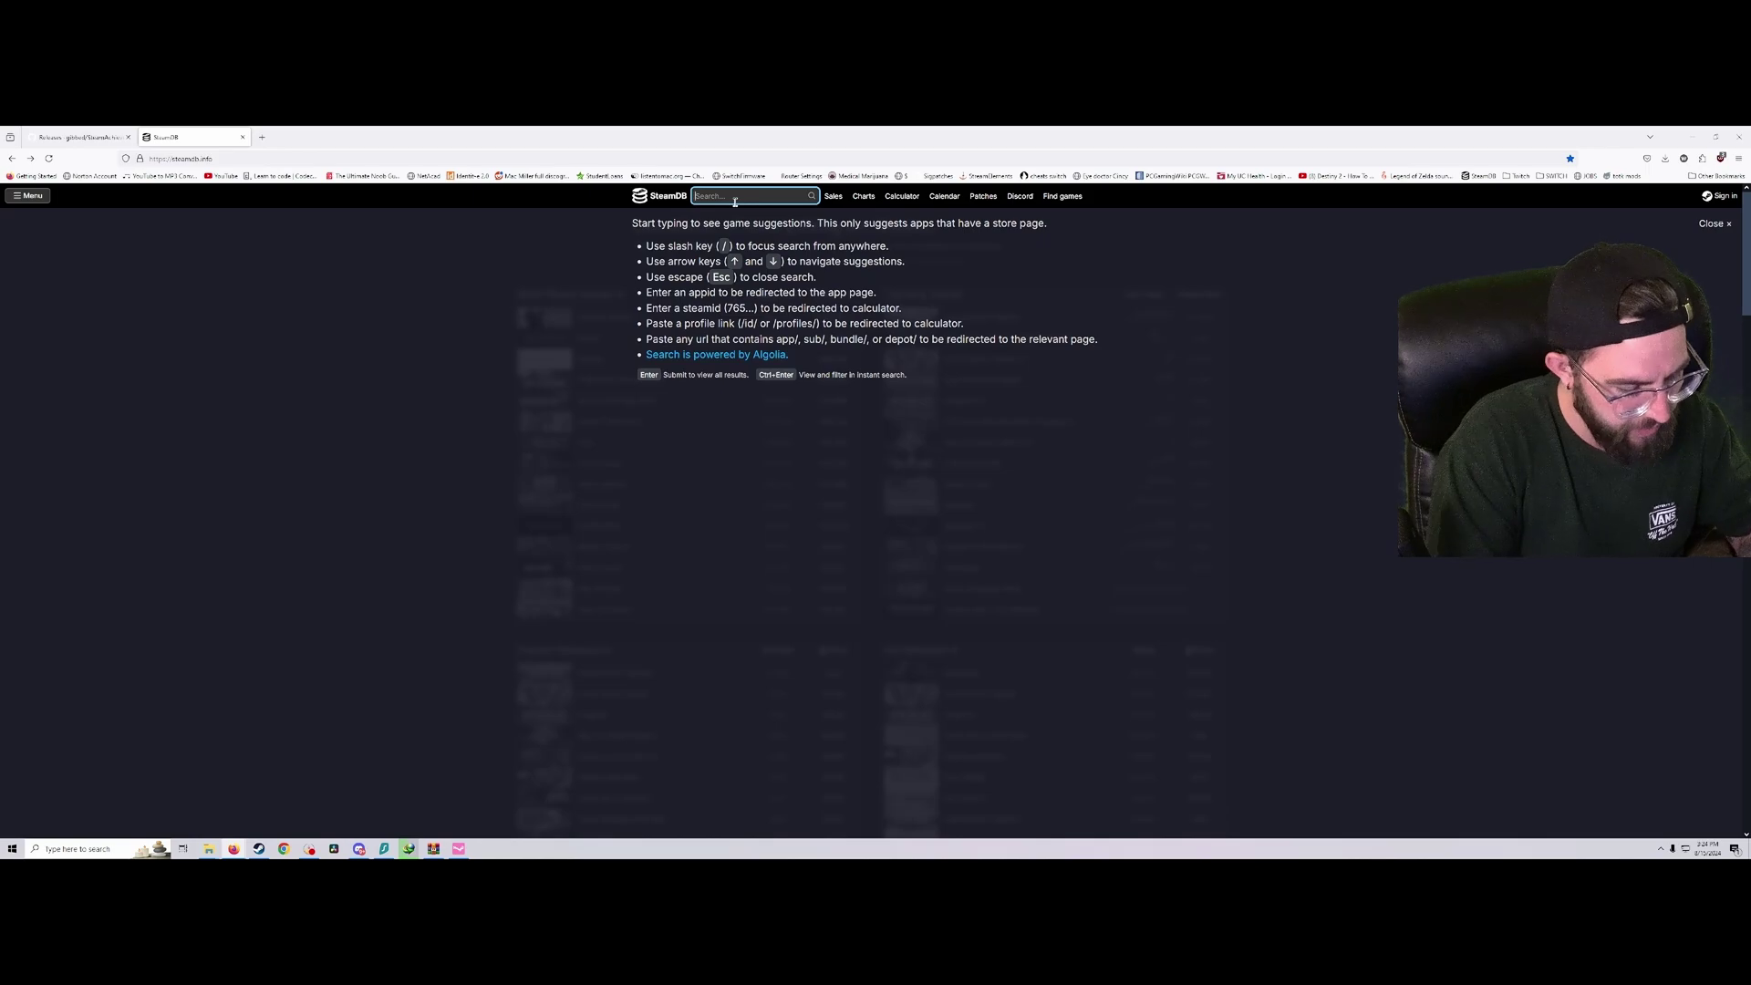
type("spider man")
key("Return")
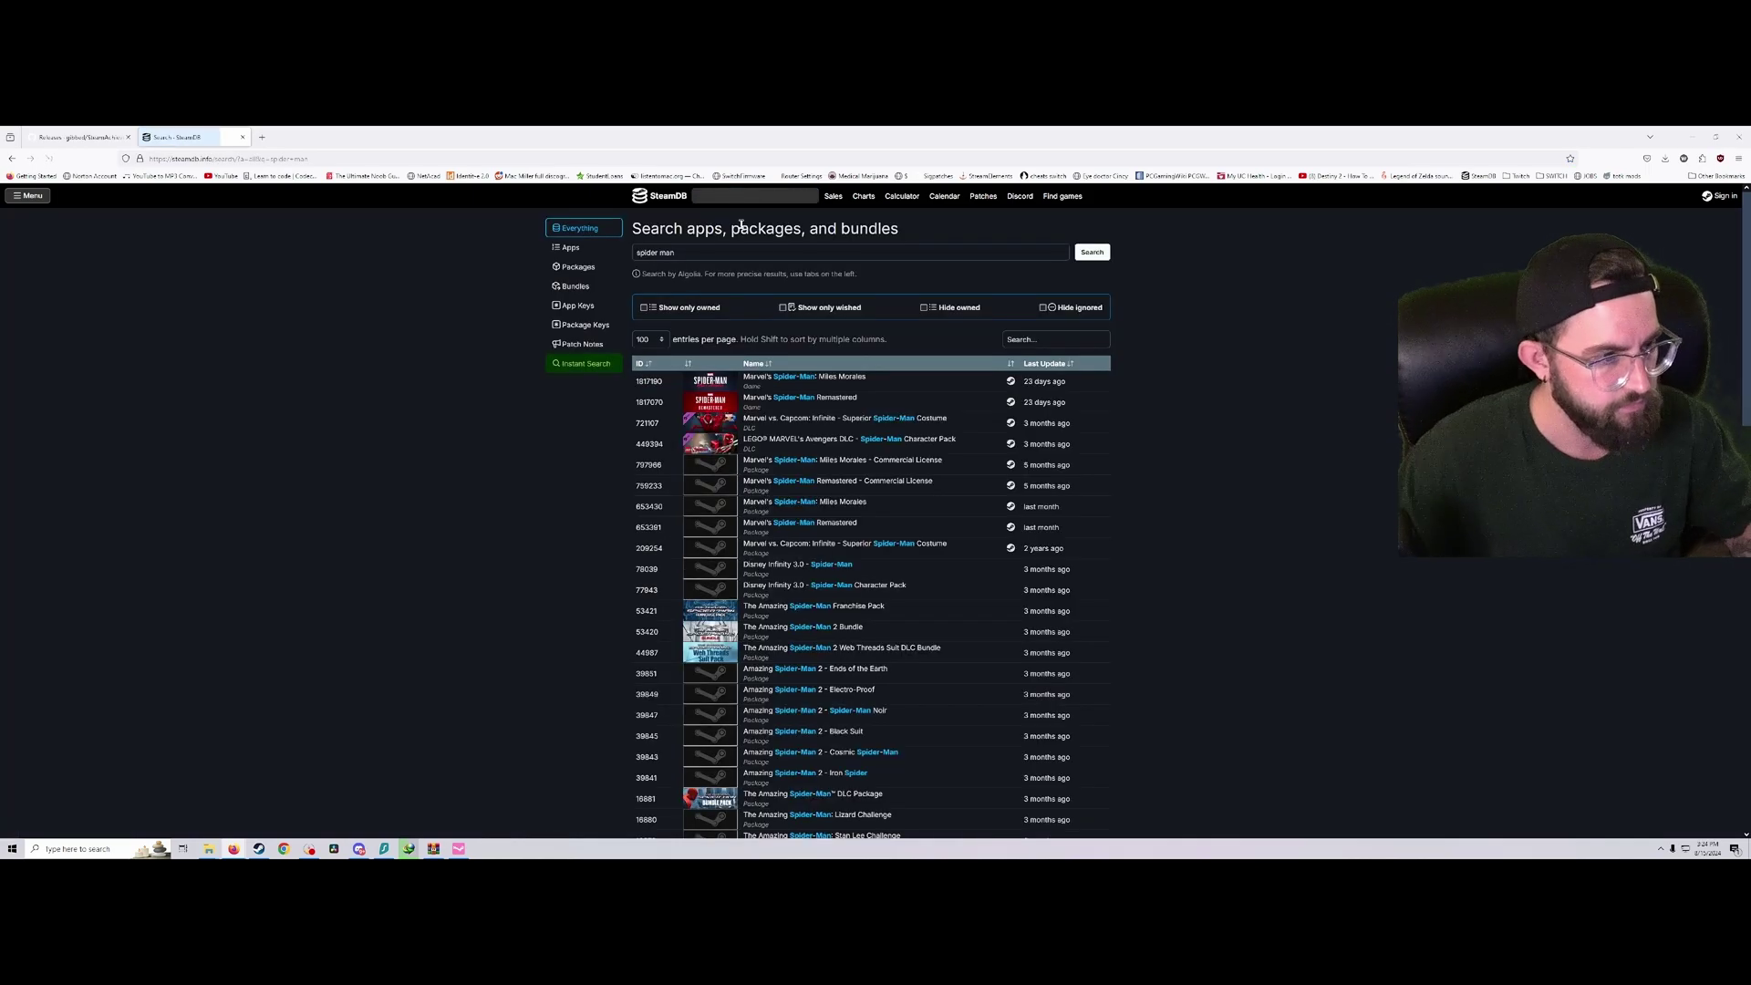
left_click(832, 398)
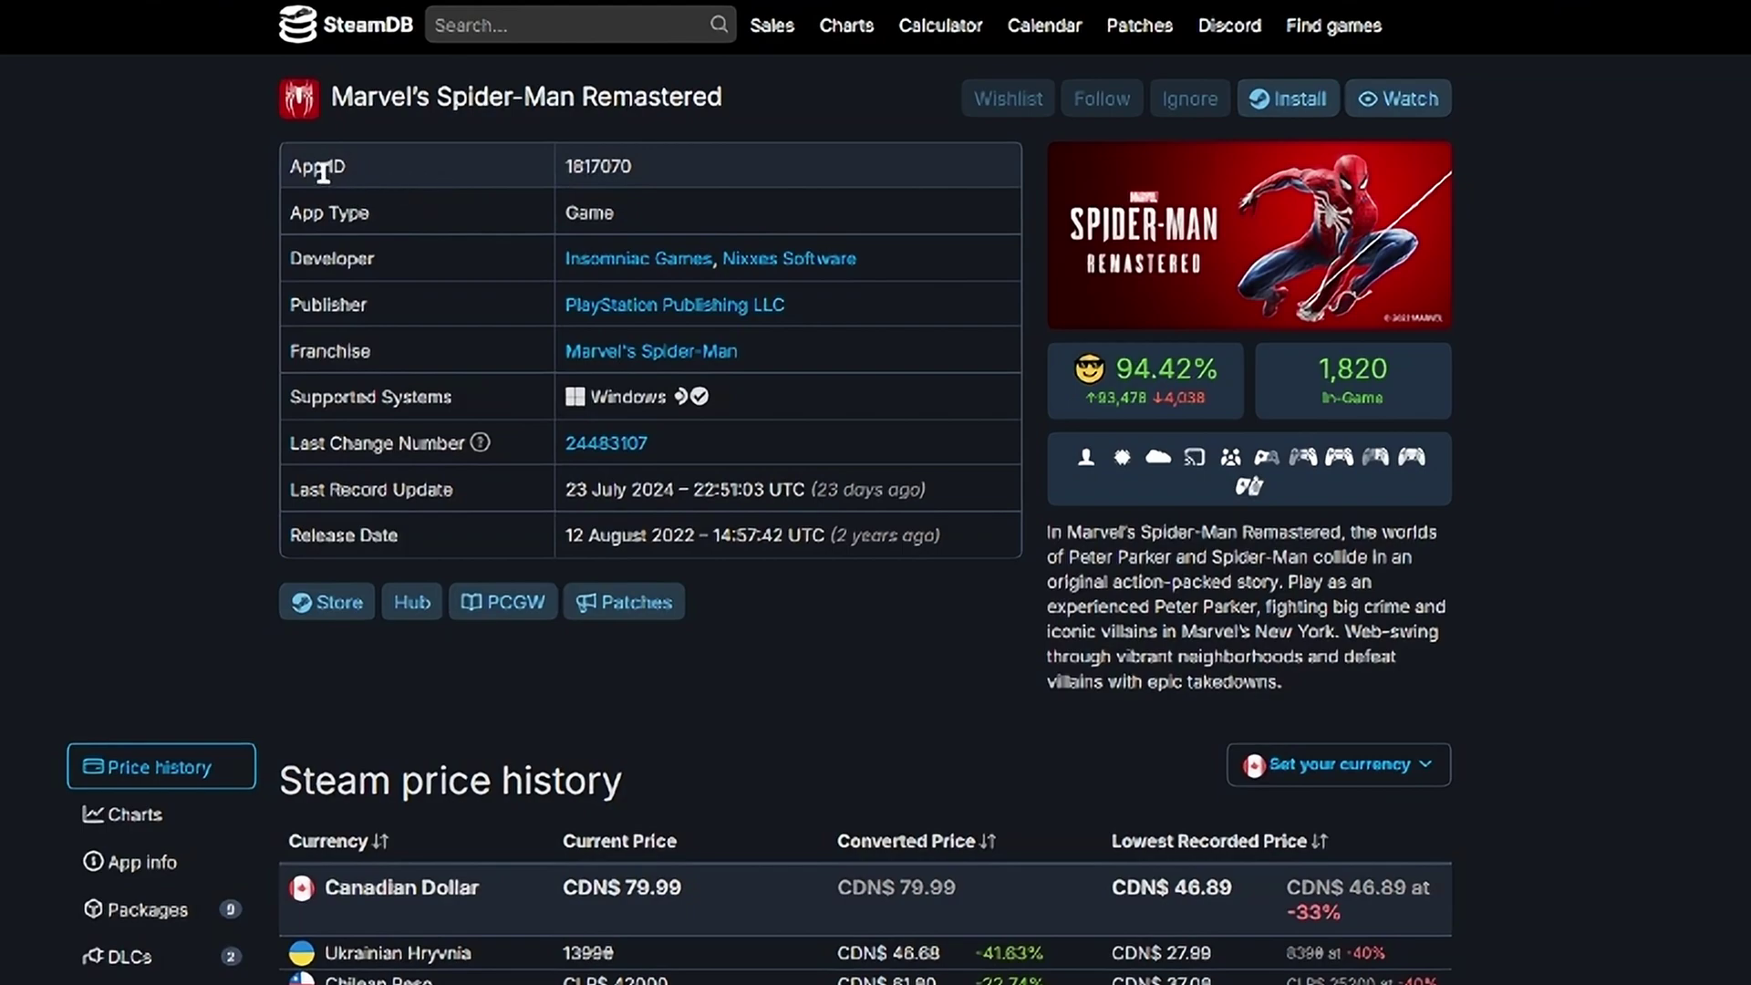
Copy the App ID 1817070 and return to Steam Achievement Manager.
double_click(576, 166)
right_click(583, 172)
left_click(620, 197)
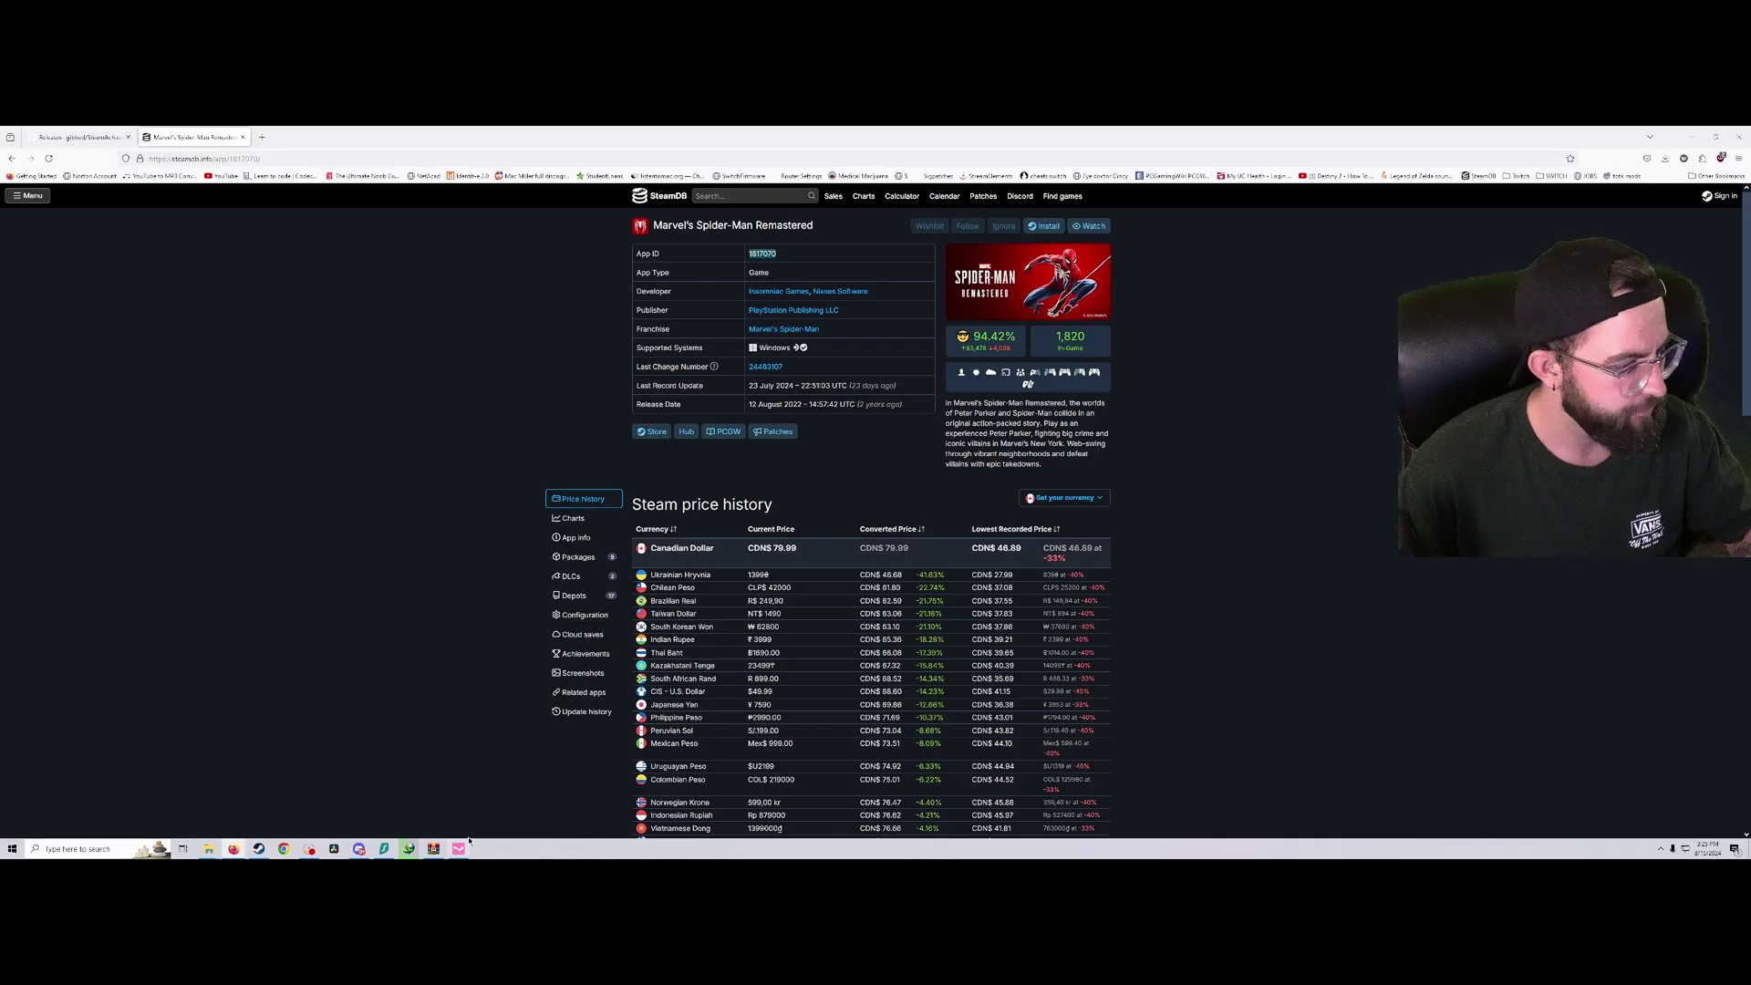
left_click(459, 849)
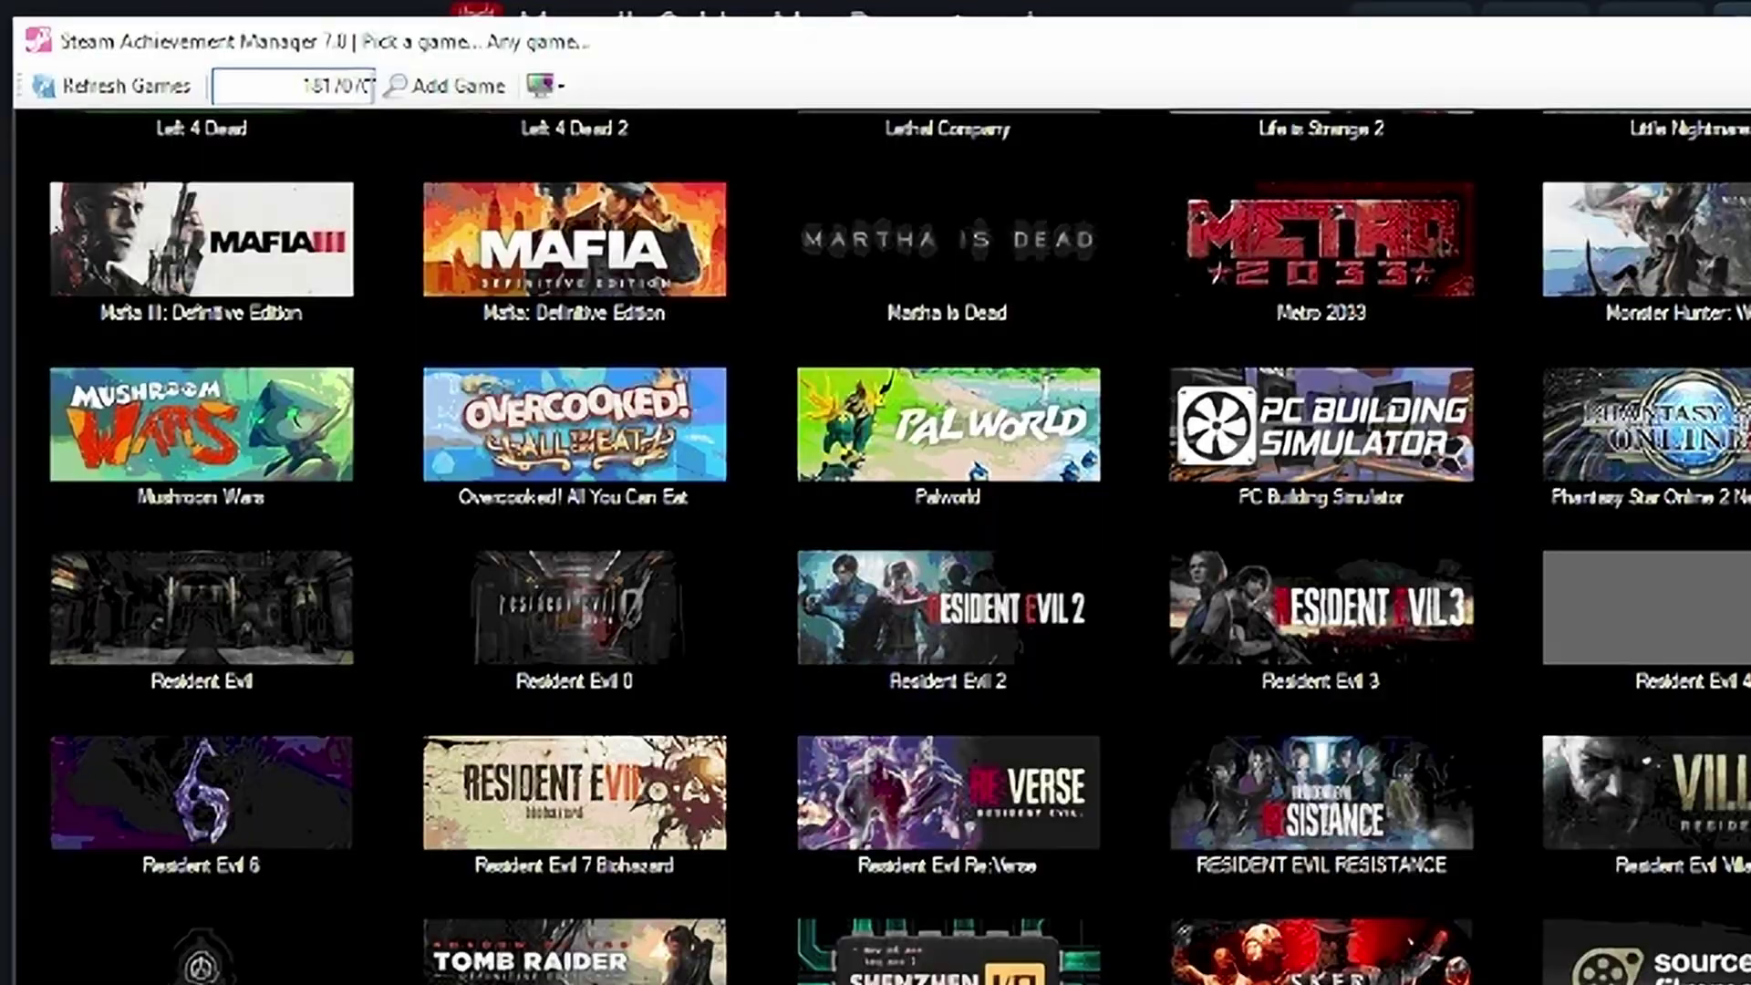